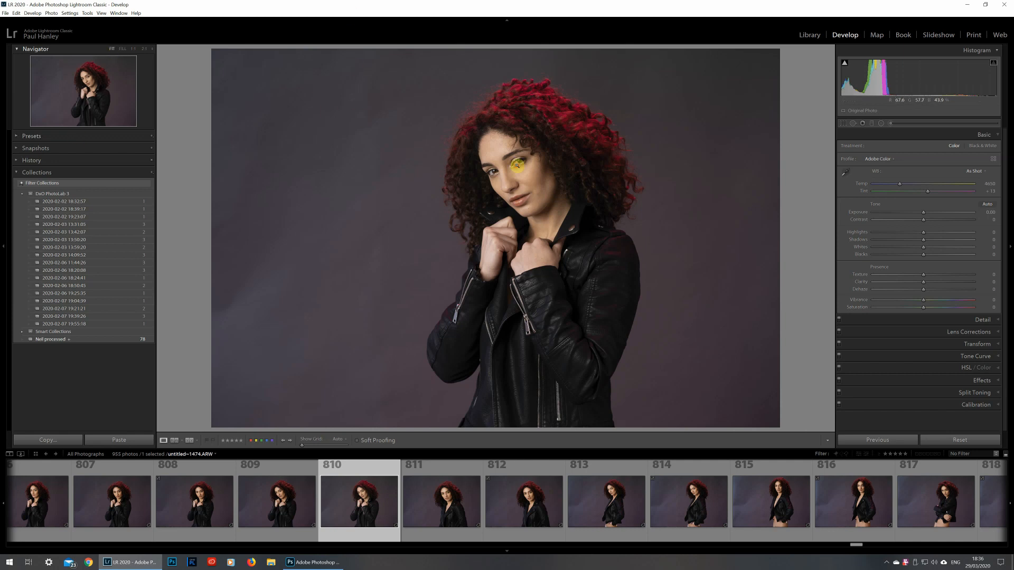
# Step: Set the photo's exposure to +0.28 and highlights to -12, leaving the shadows at 0
pyautogui.moveTo(543, 163); pyautogui.dragTo(520, 235)
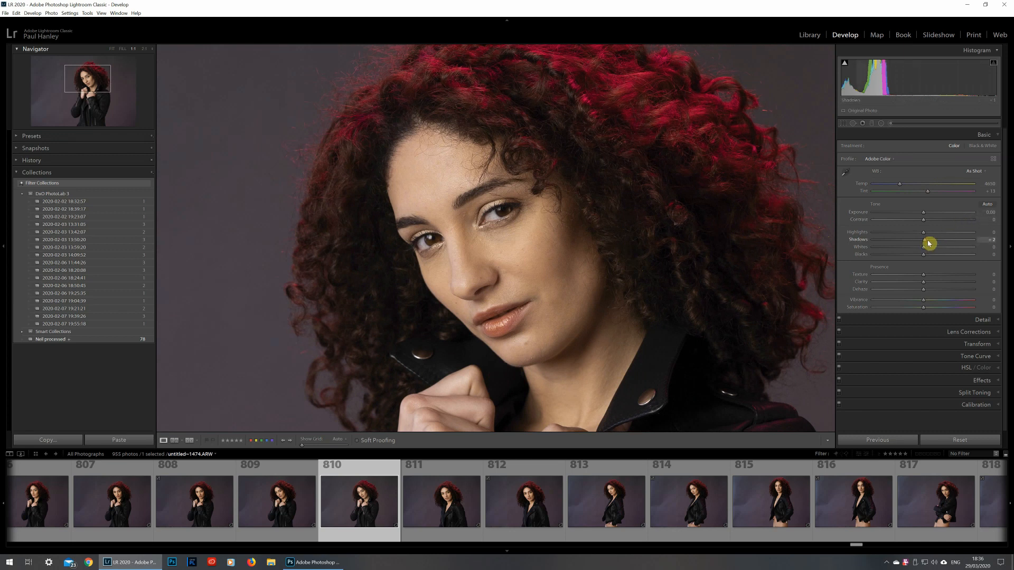
pyautogui.moveTo(928, 242)
pyautogui.mouseDown()
pyautogui.moveTo(942, 239)
pyautogui.moveTo(934, 246)
pyautogui.mouseUp()
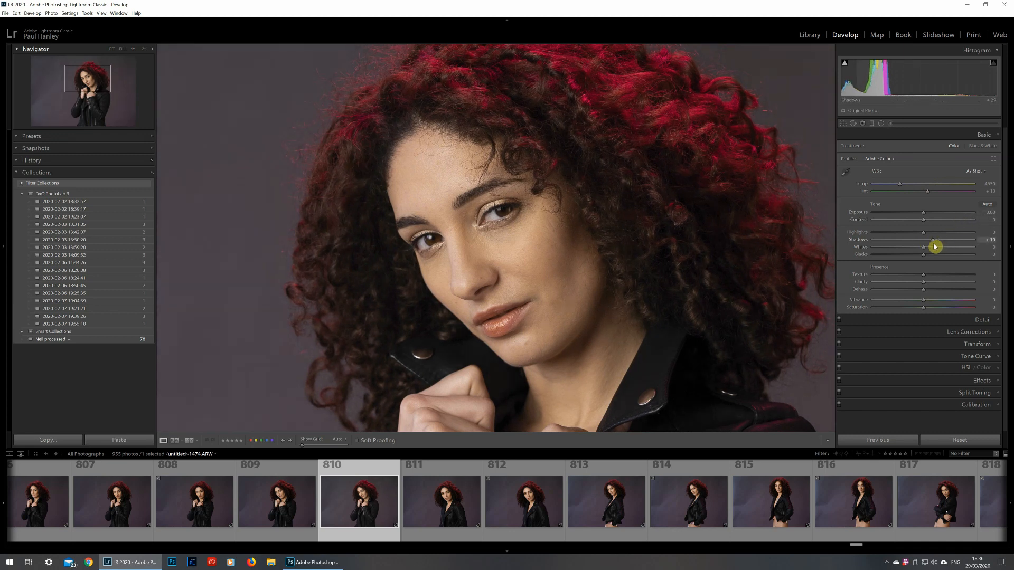
pyautogui.doubleClick(935, 246)
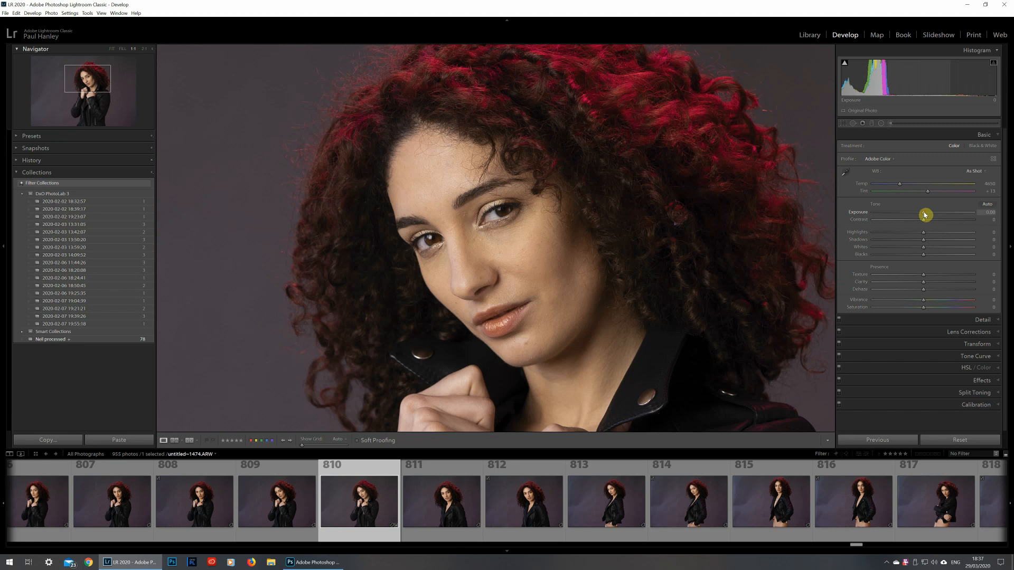
pyautogui.moveTo(925, 215); pyautogui.dragTo(927, 215)
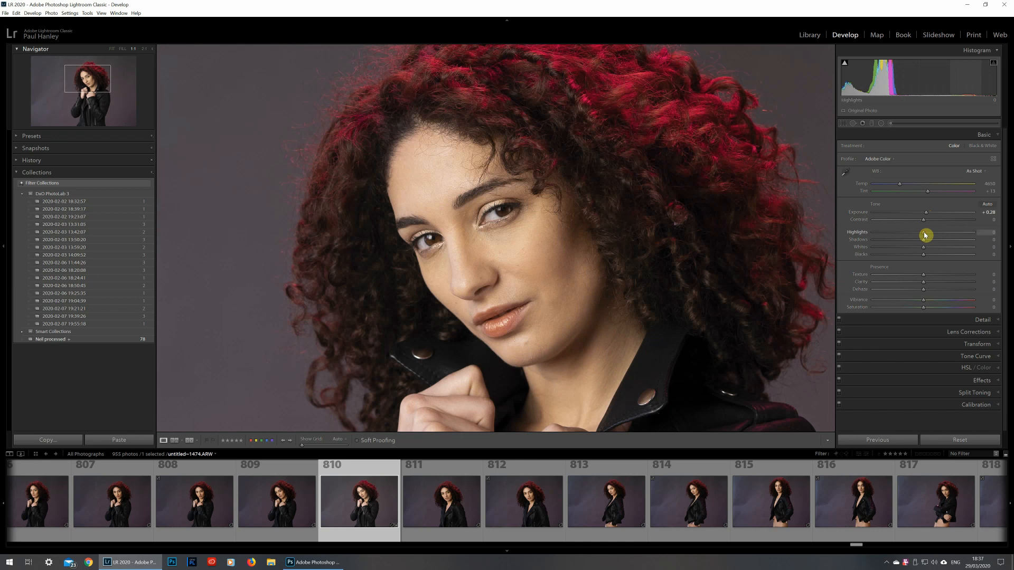
pyautogui.moveTo(926, 235); pyautogui.dragTo(919, 236)
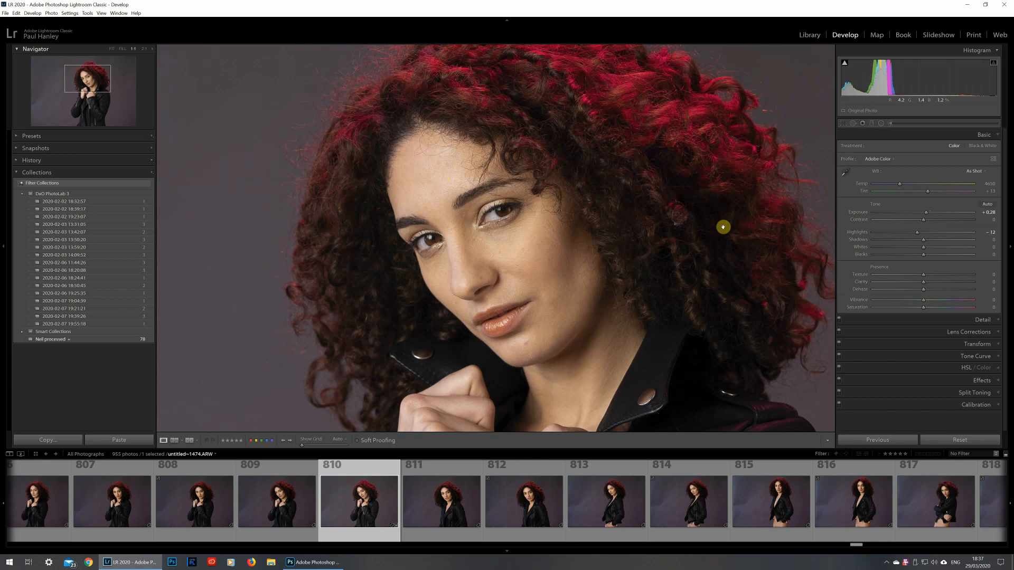
# Step: Brush a 0.35 exposure adjustment over both eyes with the Adjustment Brush and compare the result with it switched off
pyautogui.click(635, 258)
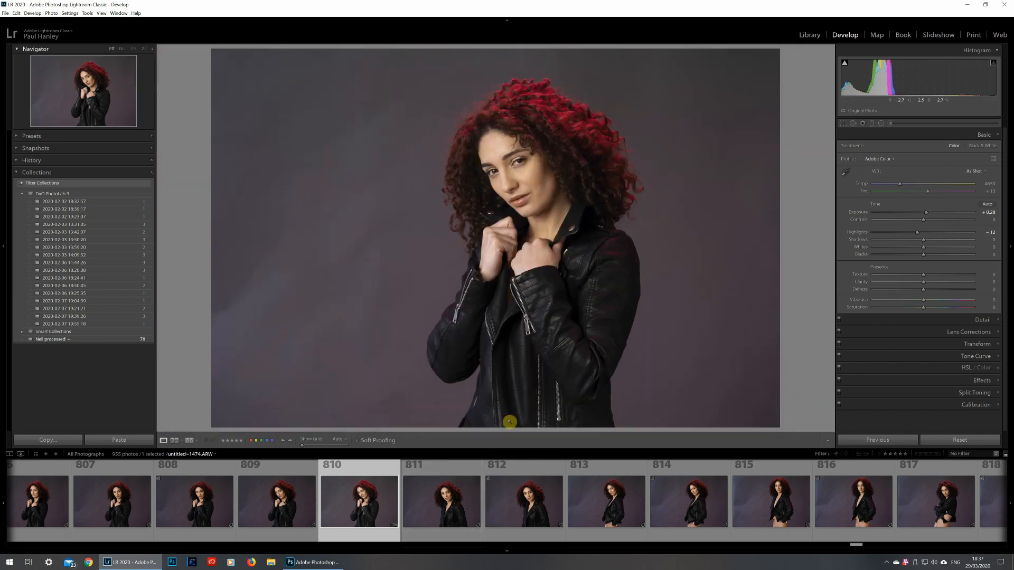
pyautogui.click(530, 183)
pyautogui.moveTo(530, 183); pyautogui.dragTo(539, 276)
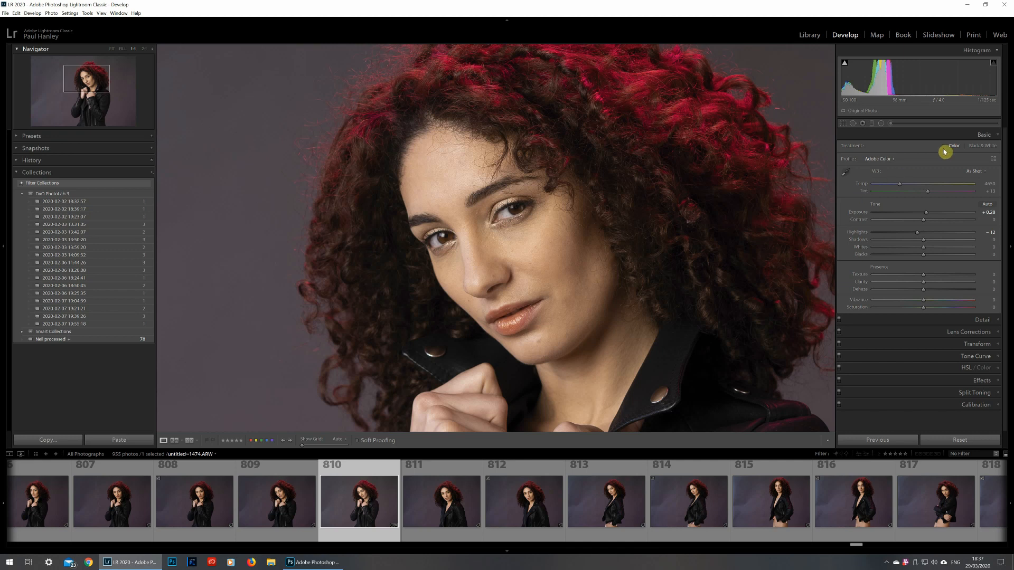
pyautogui.click(892, 123)
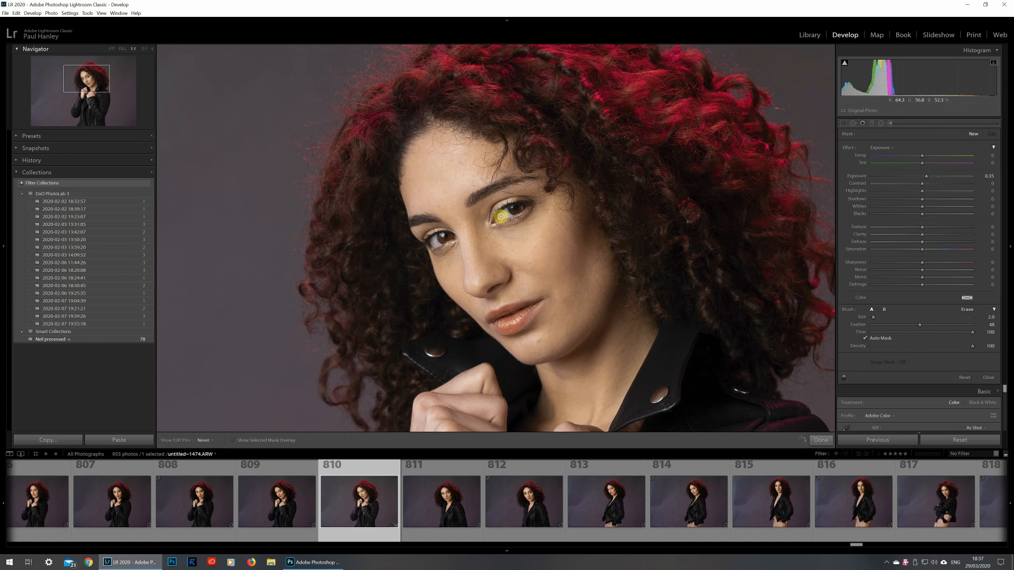
pyautogui.moveTo(501, 217)
pyautogui.mouseDown()
pyautogui.moveTo(523, 205)
pyautogui.moveTo(501, 214)
pyautogui.moveTo(520, 208)
pyautogui.moveTo(512, 211)
pyautogui.mouseUp()
pyautogui.moveTo(436, 238)
pyautogui.mouseDown()
pyautogui.moveTo(450, 236)
pyautogui.moveTo(436, 244)
pyautogui.mouseUp()
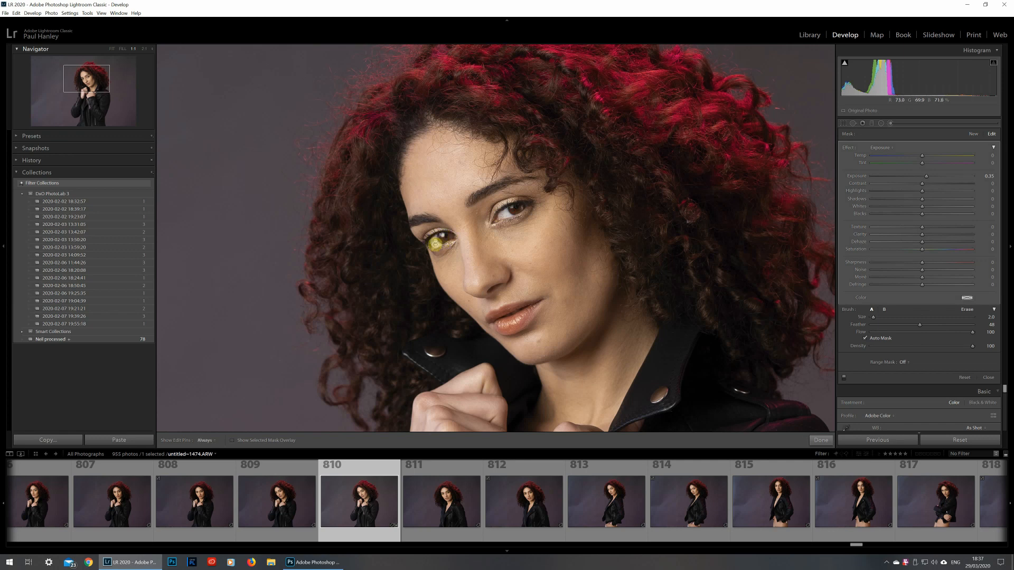
pyautogui.click(844, 378)
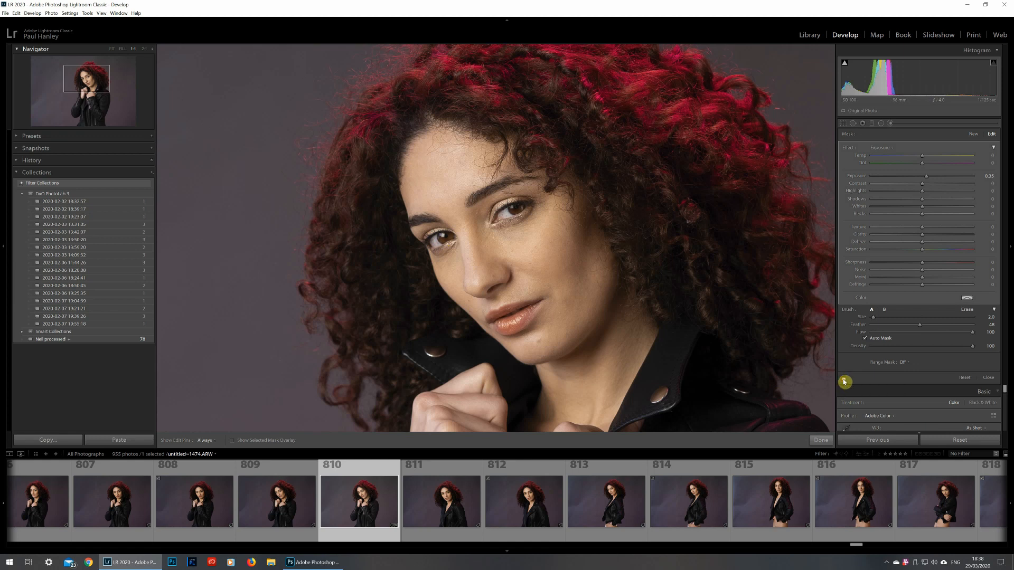
pyautogui.click(844, 380)
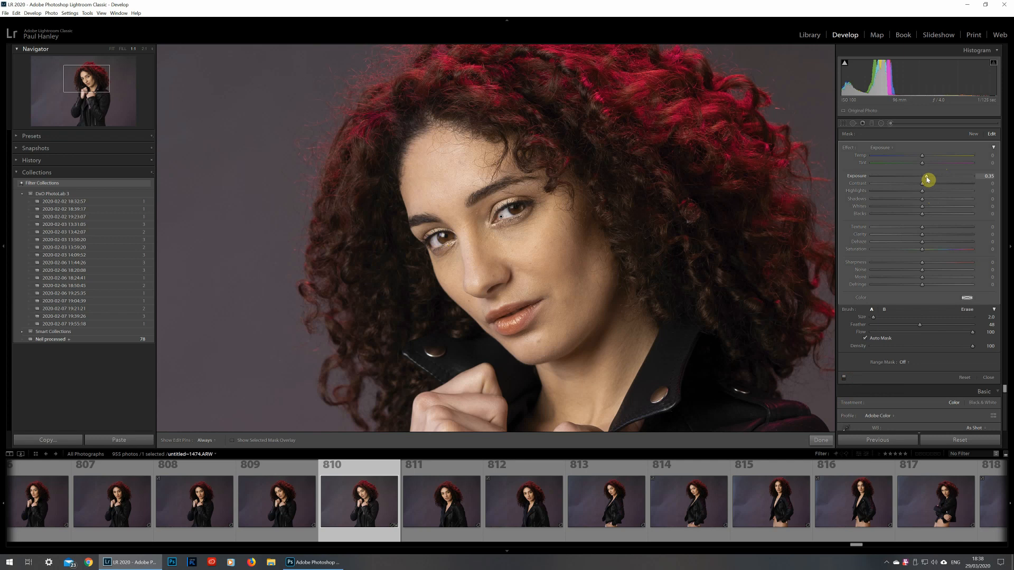
pyautogui.moveTo(929, 180); pyautogui.dragTo(926, 181)
# Step: Create a new brush mask with the Iris Enhance preset and paint it over the iris
pyautogui.click(974, 135)
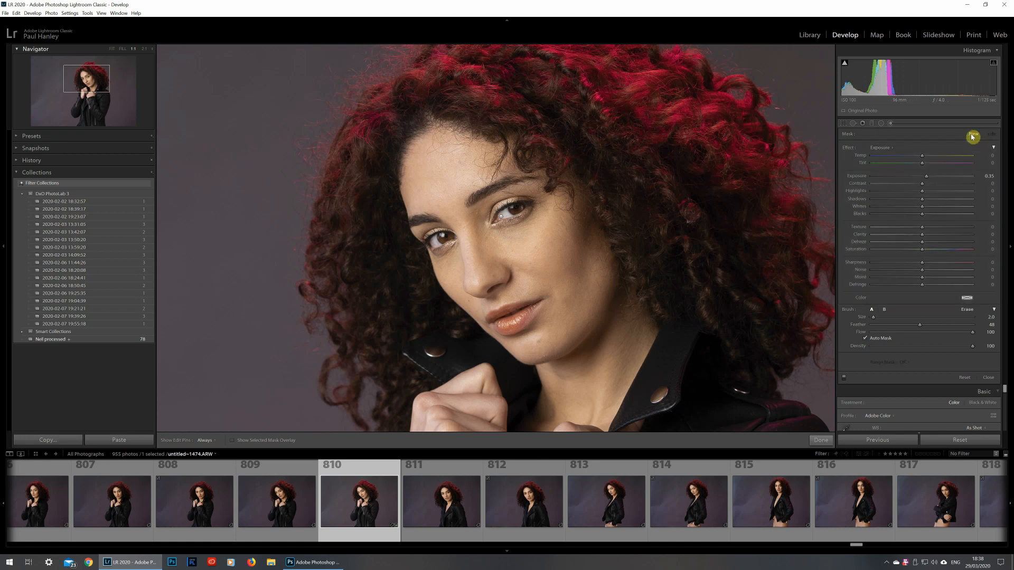
pyautogui.click(882, 148)
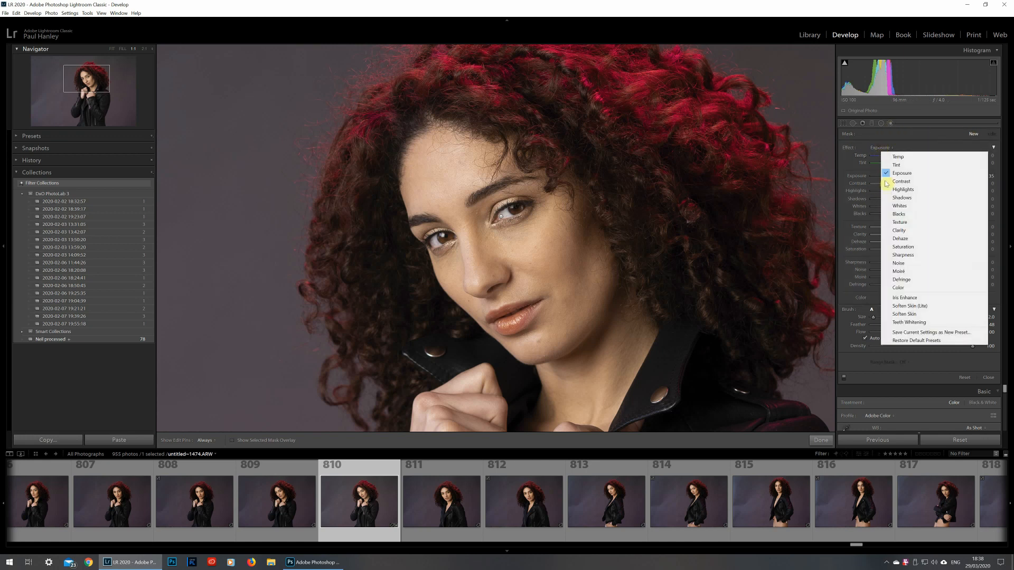
pyautogui.click(907, 299)
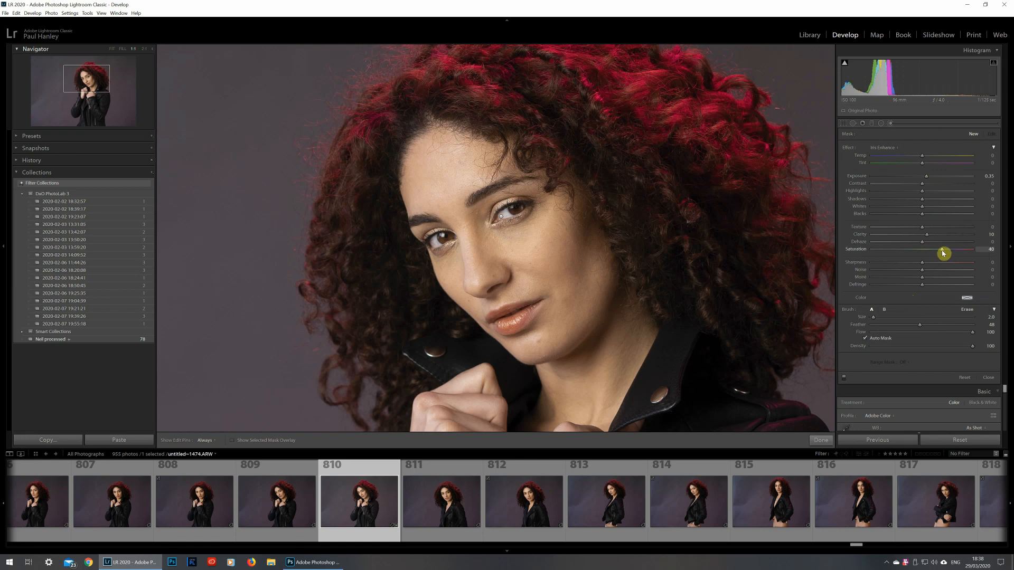
pyautogui.moveTo(493, 217); pyautogui.dragTo(515, 210)
pyautogui.press('h')
pyautogui.press('h')
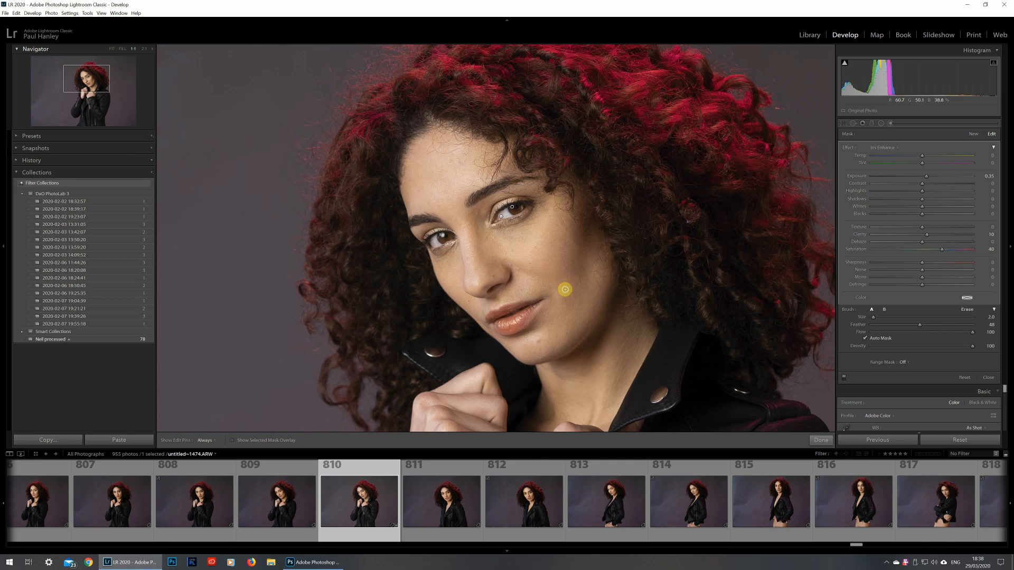
pyautogui.click(845, 381)
# Step: Paint another new Iris Enhance brush mask over the iris, with exposure 0.00, clarity 10 and saturation 40
pyautogui.click(975, 136)
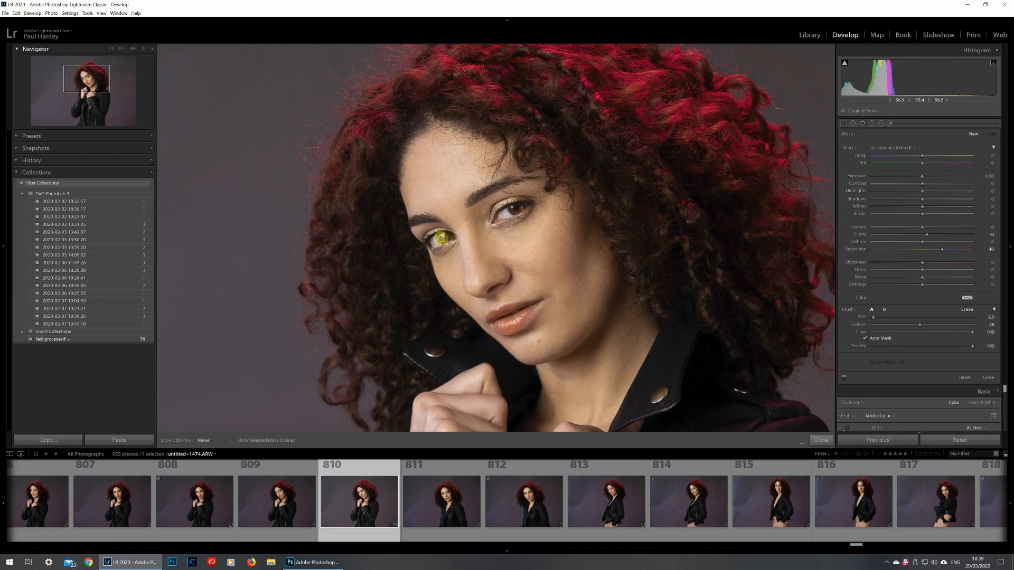
pyautogui.moveTo(448, 235); pyautogui.dragTo(441, 236)
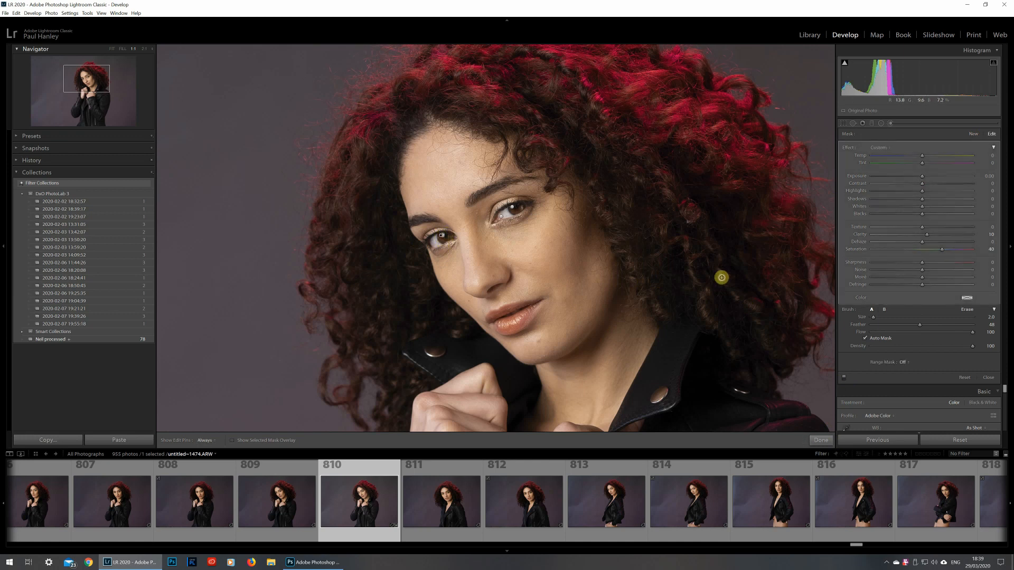
pyautogui.click(844, 380)
# Step: Create a new Texture brush mask at -61 and paint it over the facial skin with brush size 5
pyautogui.click(974, 135)
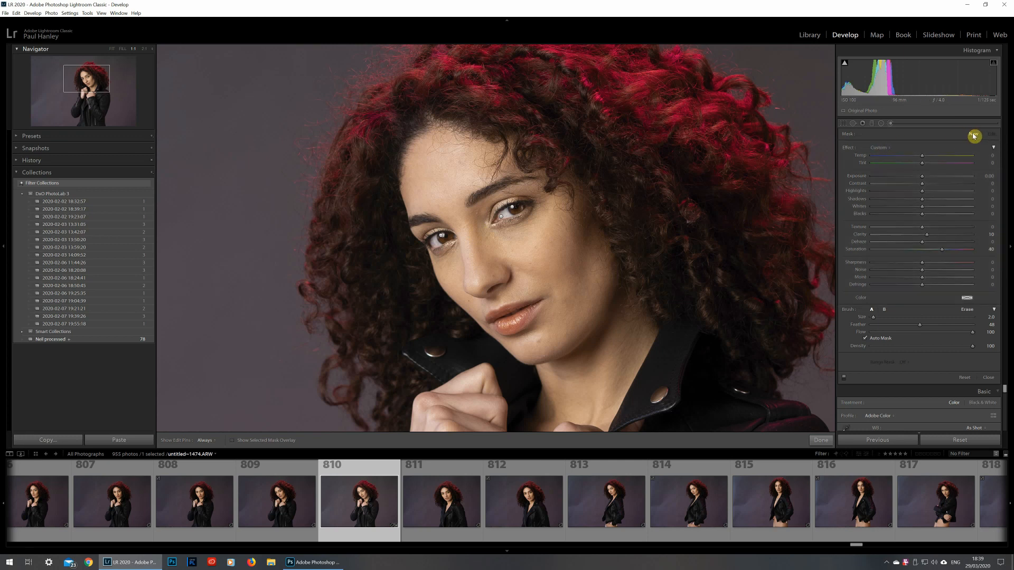
pyautogui.click(882, 148)
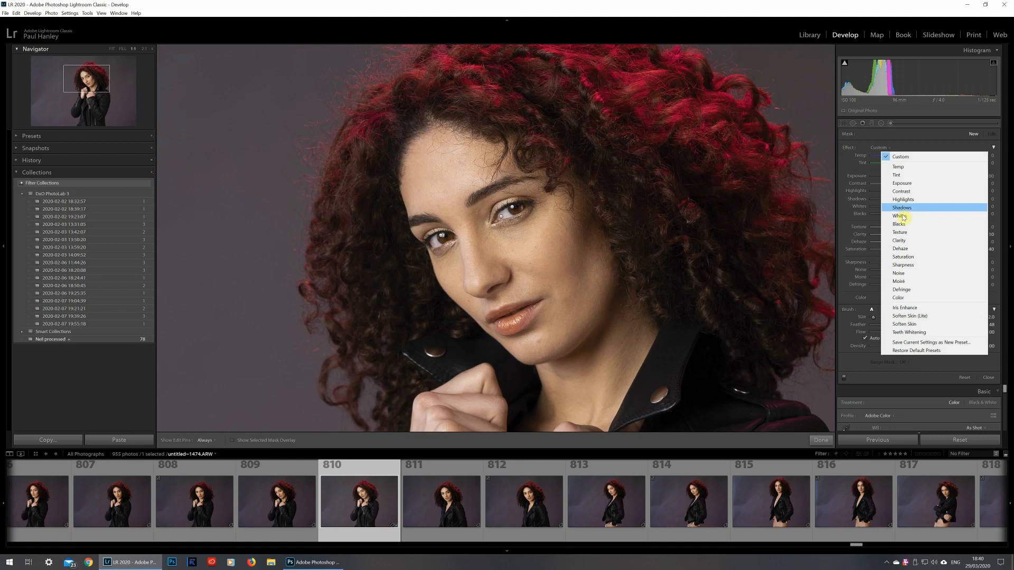
pyautogui.click(902, 234)
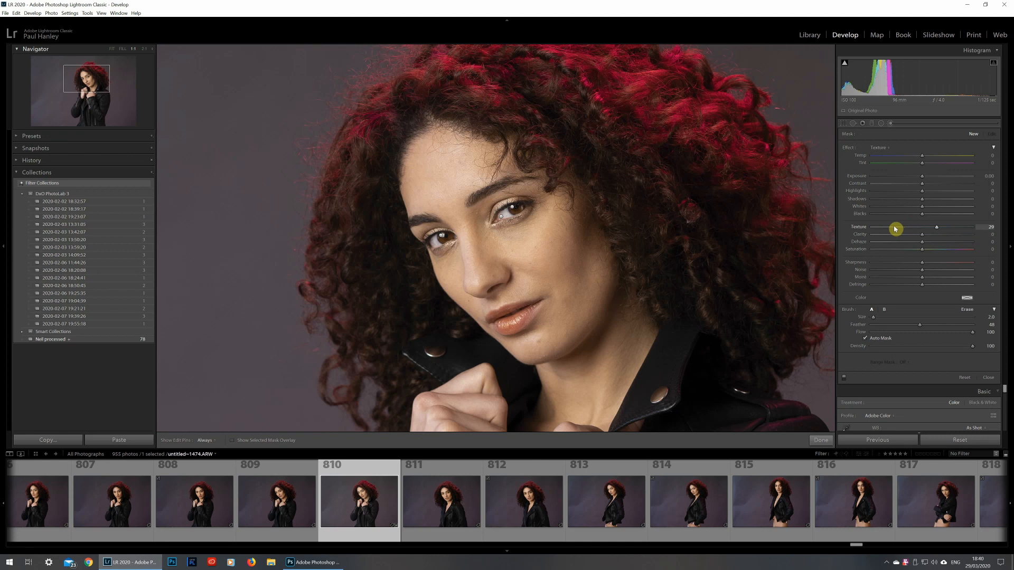
pyautogui.click(893, 229)
pyautogui.press('h')
pyautogui.moveTo(530, 344); pyautogui.dragTo(562, 317)
pyautogui.scroll(-1, 561, 318)
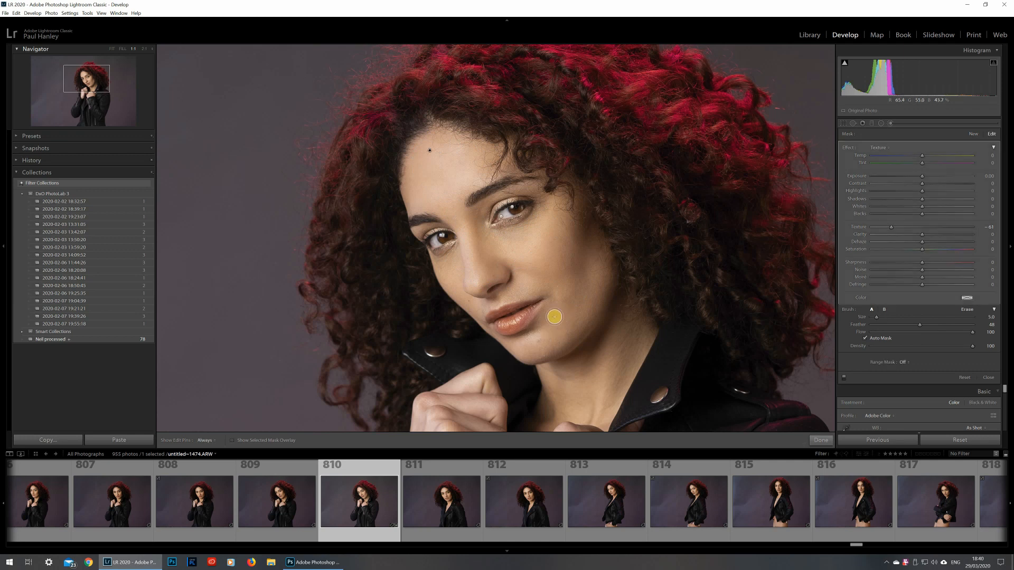
# Step: Inspect the face mask's coverage by showing its edit pins and mask overlay, and hide the overlay again
pyautogui.press('h')
pyautogui.click(205, 440)
pyautogui.click(233, 441)
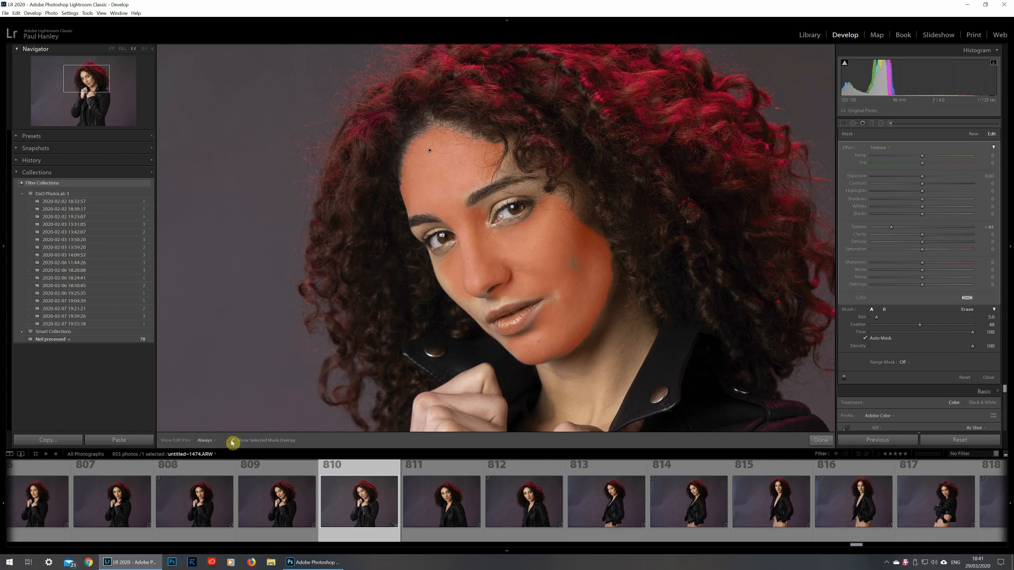
pyautogui.click(233, 441)
pyautogui.press('h')
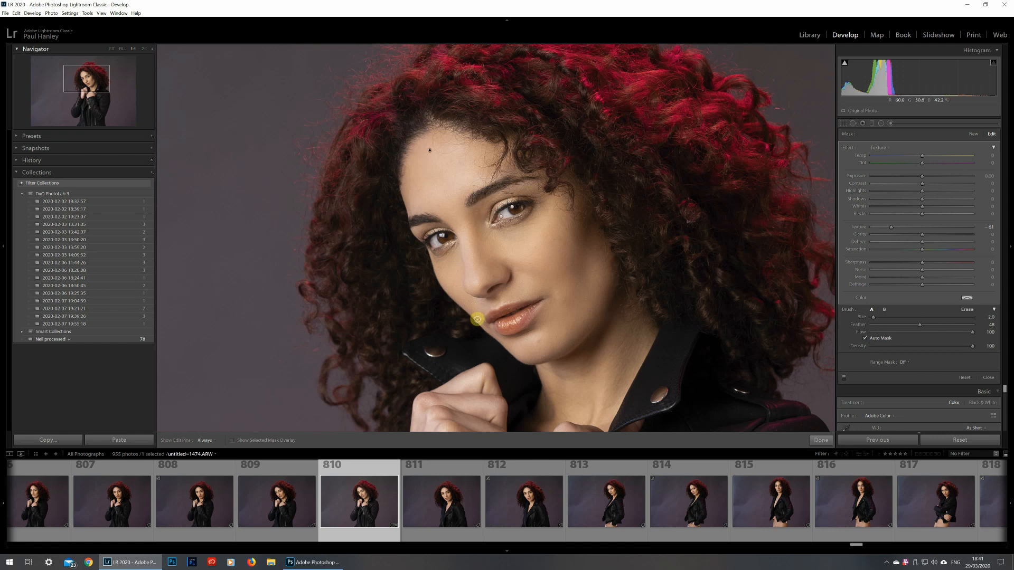
# Step: Extend the texture smoothing mask over the missed skin beside the mouth
pyautogui.press('h')
pyautogui.moveTo(491, 330)
pyautogui.mouseDown()
pyautogui.moveTo(523, 335)
pyautogui.moveTo(550, 302)
pyautogui.moveTo(548, 290)
pyautogui.moveTo(493, 305)
pyautogui.mouseUp()
pyautogui.press('h')
pyautogui.press('h')
pyautogui.press('h')
pyautogui.press('h')
pyautogui.press('h')
pyautogui.press('h')
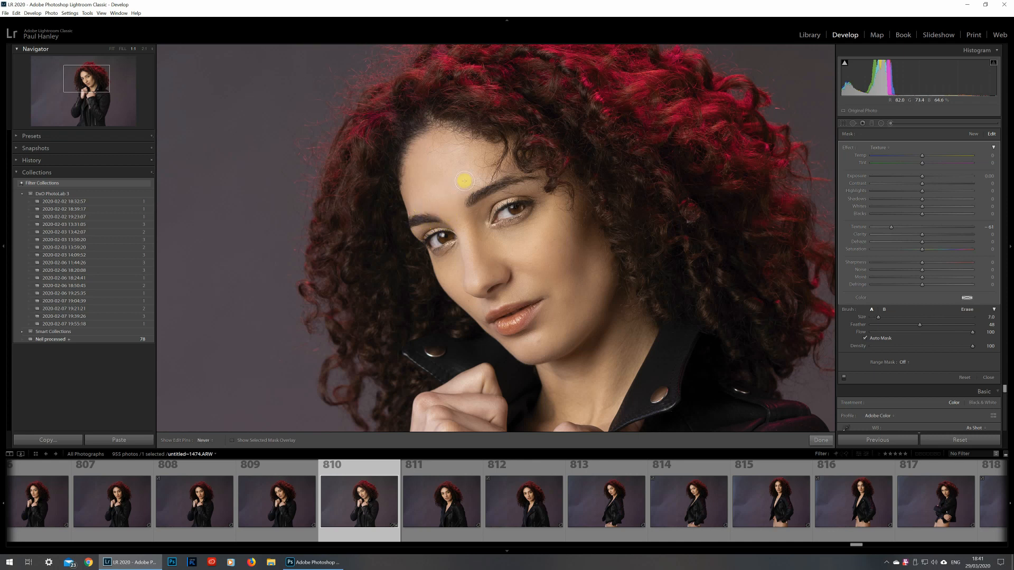
# Step: Extend the smoothing mask over the forehead above the eyebrows and the nose, comparing the result with it switched off
pyautogui.press('[')
pyautogui.press('[')
pyautogui.moveTo(462, 187)
pyautogui.mouseDown()
pyautogui.moveTo(505, 166)
pyautogui.moveTo(460, 159)
pyautogui.moveTo(448, 135)
pyautogui.moveTo(420, 156)
pyautogui.moveTo(416, 204)
pyautogui.mouseUp()
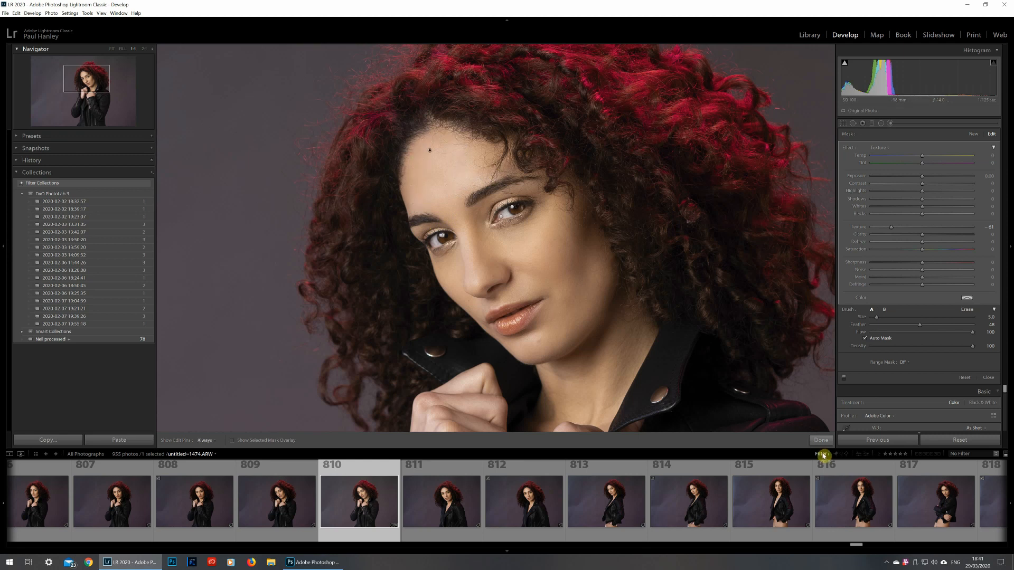
pyautogui.click(845, 380)
pyautogui.press('h')
pyautogui.moveTo(473, 256)
pyautogui.mouseDown()
pyautogui.moveTo(463, 246)
pyautogui.moveTo(474, 227)
pyautogui.moveTo(478, 249)
pyautogui.mouseUp()
pyautogui.scroll(2, 515, 249)
pyautogui.press('h')
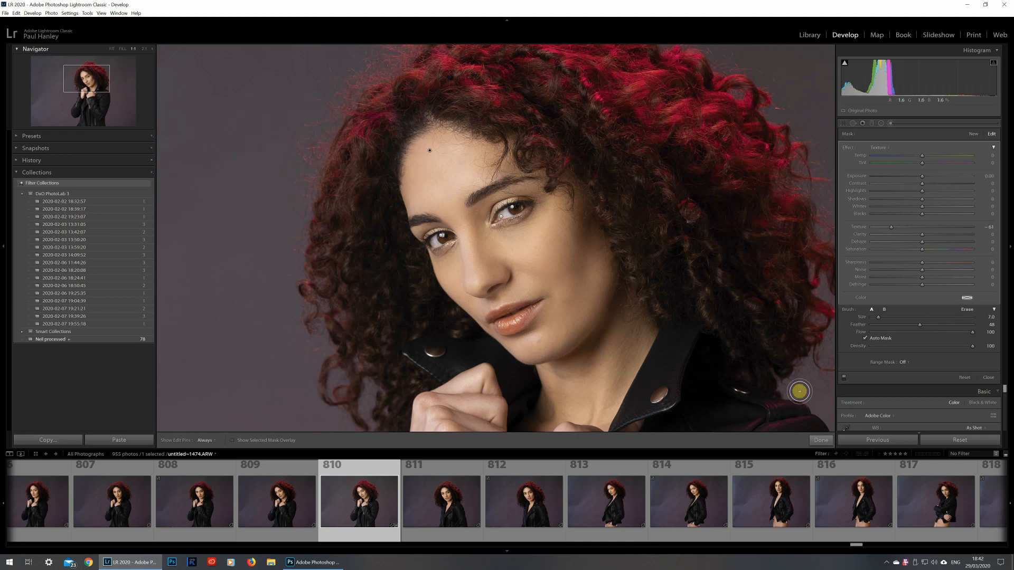
# Step: Paint the -61 texture mask over the neck skin with brush size 10
pyautogui.click(88, 93)
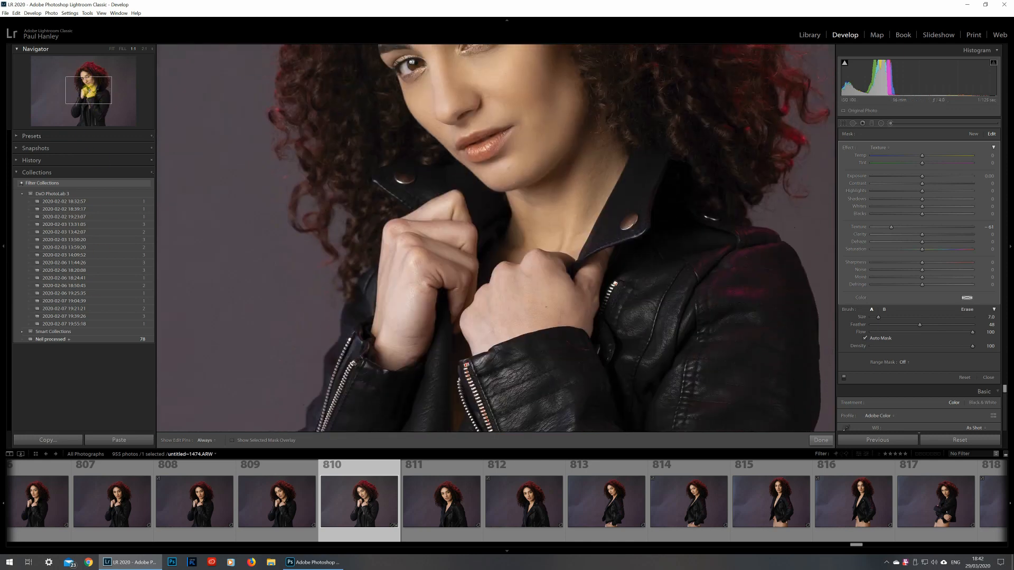
pyautogui.press(']')
pyautogui.press(']')
pyautogui.press(']')
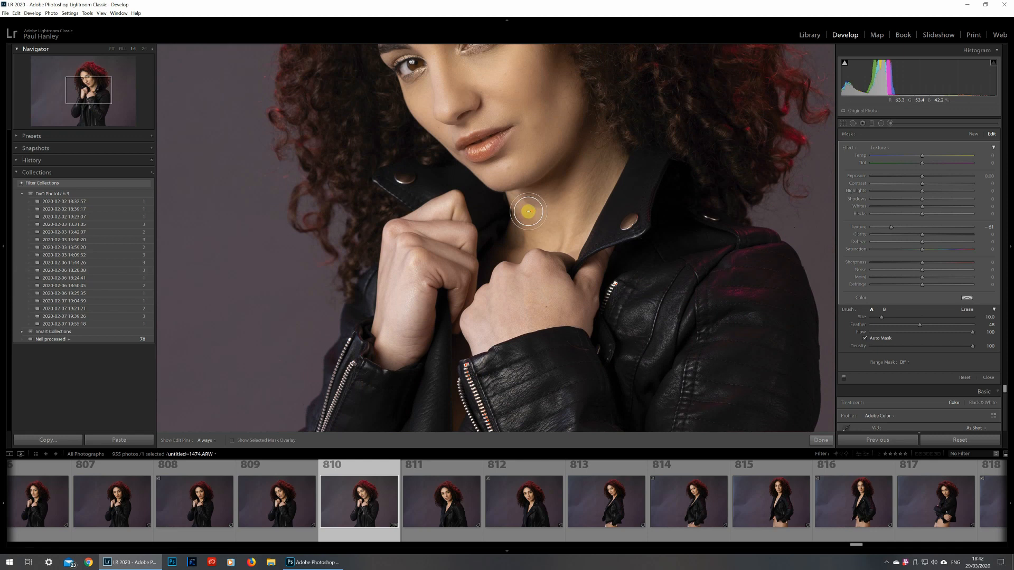
pyautogui.press('h')
pyautogui.moveTo(520, 196)
pyautogui.mouseDown()
pyautogui.moveTo(529, 232)
pyautogui.moveTo(554, 171)
pyautogui.moveTo(552, 190)
pyautogui.moveTo(605, 157)
pyautogui.moveTo(564, 241)
pyautogui.moveTo(525, 239)
pyautogui.moveTo(527, 196)
pyautogui.moveTo(598, 151)
pyautogui.moveTo(596, 180)
pyautogui.moveTo(608, 160)
pyautogui.moveTo(586, 121)
pyautogui.moveTo(541, 161)
pyautogui.moveTo(511, 171)
pyautogui.moveTo(559, 136)
pyautogui.moveTo(586, 130)
pyautogui.moveTo(602, 176)
pyautogui.moveTo(549, 202)
pyautogui.mouseUp()
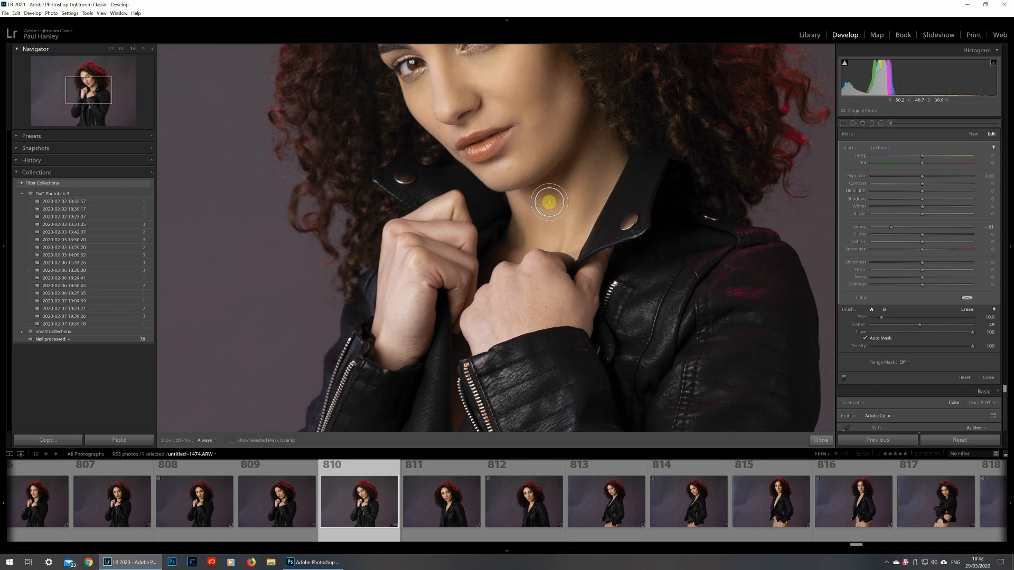
pyautogui.moveTo(549, 203); pyautogui.dragTo(571, 203)
pyautogui.moveTo(570, 204); pyautogui.dragTo(579, 206)
# Step: Create a new brush mask with temp 8, highlights -15 and texture -61, and paint it over both hands
pyautogui.click(973, 135)
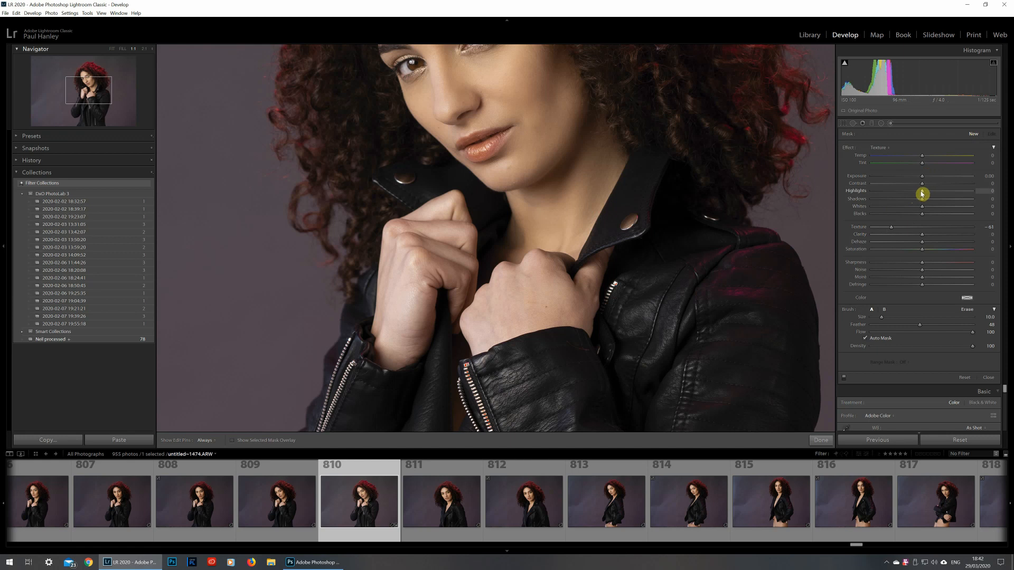
pyautogui.moveTo(923, 194); pyautogui.dragTo(918, 193)
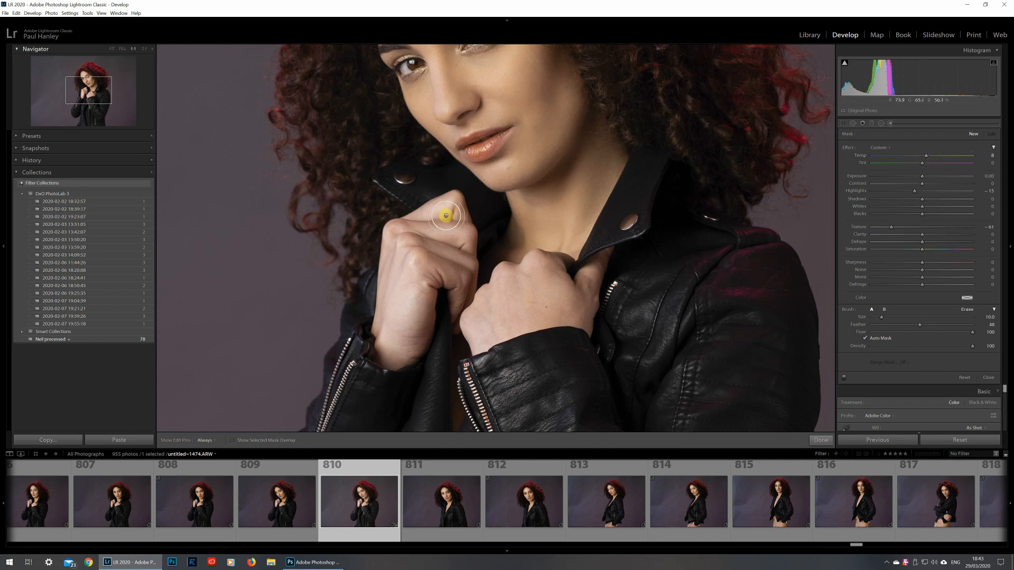
pyautogui.press('h')
pyautogui.scroll(-3, 439, 216)
pyautogui.moveTo(435, 215)
pyautogui.mouseDown()
pyautogui.moveTo(409, 228)
pyautogui.moveTo(463, 239)
pyautogui.moveTo(452, 207)
pyautogui.moveTo(394, 233)
pyautogui.moveTo(389, 349)
pyautogui.moveTo(401, 356)
pyautogui.moveTo(404, 346)
pyautogui.moveTo(409, 256)
pyautogui.moveTo(401, 262)
pyautogui.moveTo(410, 267)
pyautogui.moveTo(410, 314)
pyautogui.moveTo(431, 271)
pyautogui.moveTo(452, 269)
pyautogui.moveTo(462, 290)
pyautogui.moveTo(468, 240)
pyautogui.moveTo(441, 207)
pyautogui.moveTo(394, 243)
pyautogui.moveTo(397, 269)
pyautogui.moveTo(410, 248)
pyautogui.moveTo(396, 347)
pyautogui.mouseUp()
pyautogui.moveTo(492, 299)
pyautogui.mouseDown()
pyautogui.moveTo(472, 318)
pyautogui.moveTo(483, 344)
pyautogui.moveTo(489, 323)
pyautogui.moveTo(496, 335)
pyautogui.moveTo(561, 307)
pyautogui.moveTo(587, 321)
pyautogui.moveTo(601, 261)
pyautogui.moveTo(577, 291)
pyautogui.moveTo(532, 260)
pyautogui.moveTo(533, 287)
pyautogui.moveTo(560, 296)
pyautogui.moveTo(504, 273)
pyautogui.moveTo(500, 299)
pyautogui.moveTo(524, 301)
pyautogui.moveTo(504, 316)
pyautogui.moveTo(506, 273)
pyautogui.moveTo(485, 299)
pyautogui.moveTo(476, 342)
pyautogui.moveTo(570, 303)
pyautogui.moveTo(593, 258)
pyautogui.moveTo(601, 261)
pyautogui.moveTo(558, 302)
pyautogui.moveTo(541, 291)
pyautogui.moveTo(521, 306)
pyautogui.moveTo(396, 297)
pyautogui.moveTo(409, 272)
pyautogui.moveTo(391, 348)
pyautogui.moveTo(412, 261)
pyautogui.mouseUp()
pyautogui.press('h')
pyautogui.press('h')
pyautogui.press(']')
pyautogui.press(']')
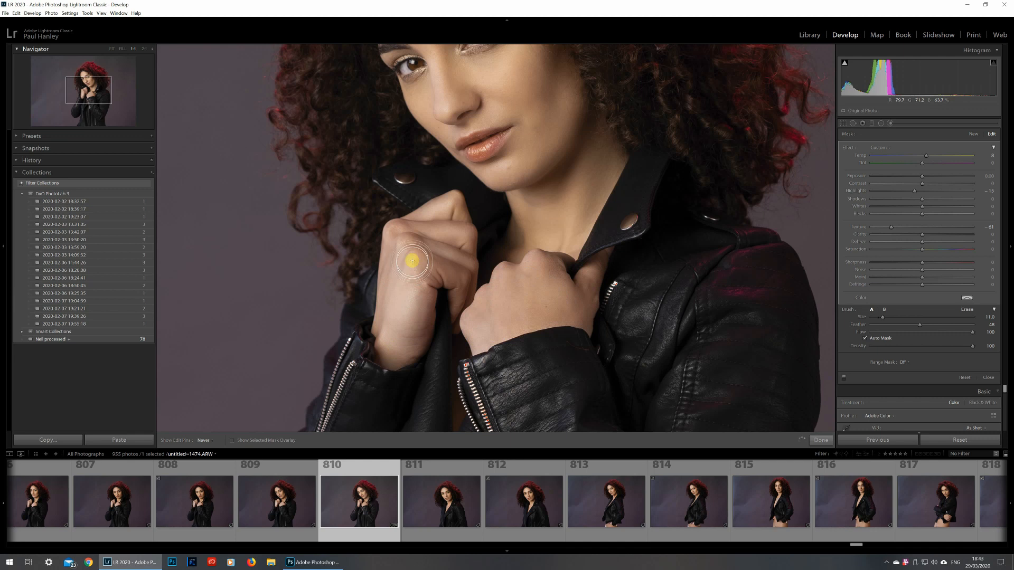
pyautogui.press('h')
# Step: Check the whole photo and refine the hands mask to highlights -18, keeping texture at -61
pyautogui.click(112, 49)
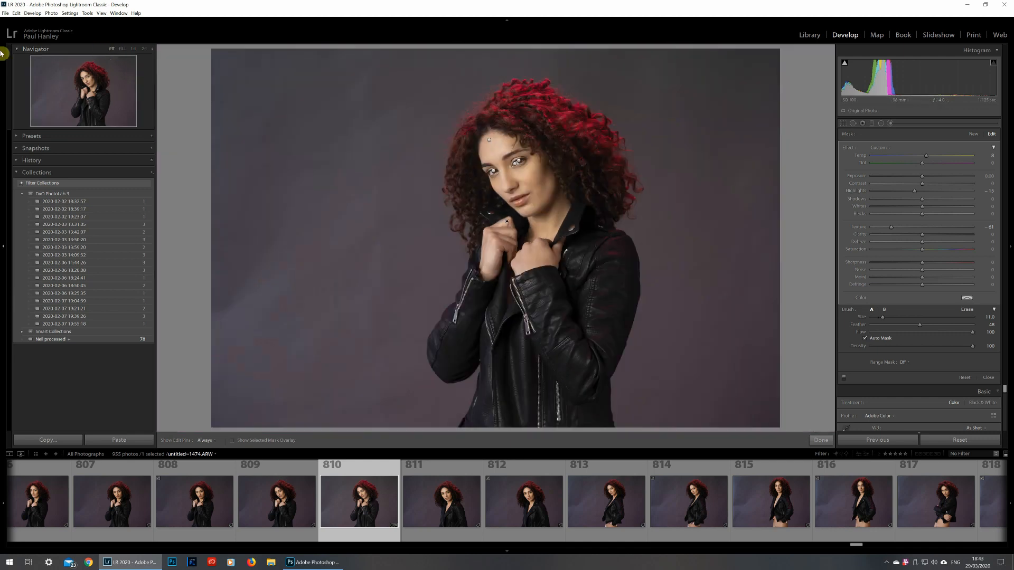
pyautogui.click(134, 49)
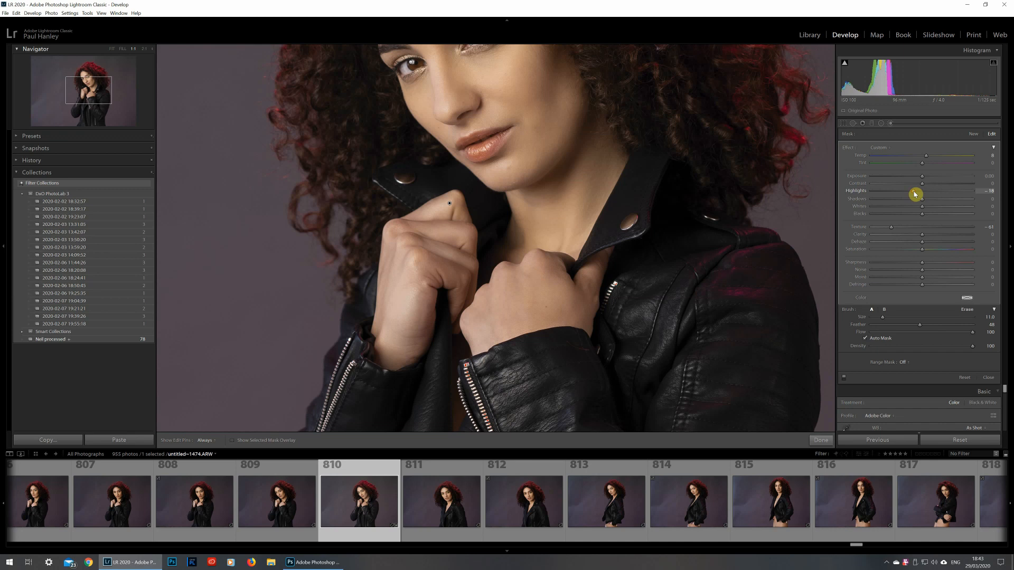
pyautogui.moveTo(894, 233)
pyautogui.mouseDown()
pyautogui.moveTo(909, 231)
pyautogui.moveTo(891, 231)
pyautogui.mouseUp()
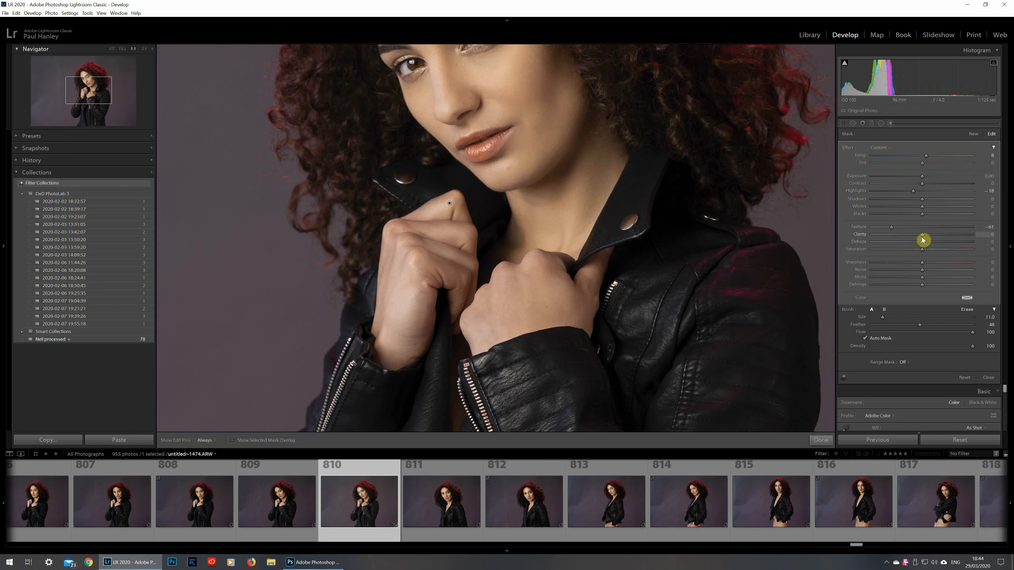
# Step: Refine the hands mask to clarity -19 and highlights -12, compare it with the brush adjustments off, and finish the brush editing
pyautogui.moveTo(922, 235); pyautogui.dragTo(909, 238)
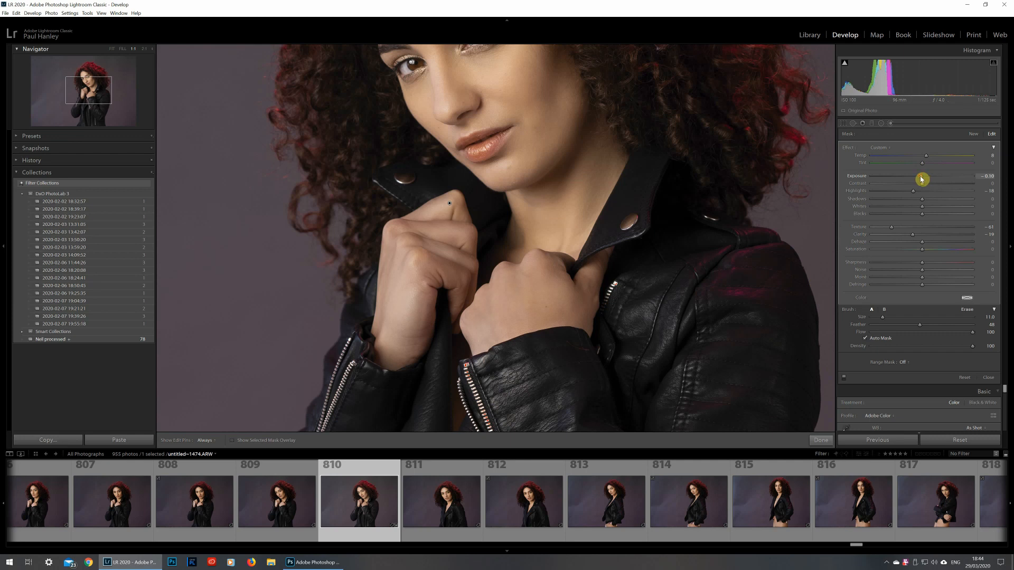
pyautogui.click(112, 49)
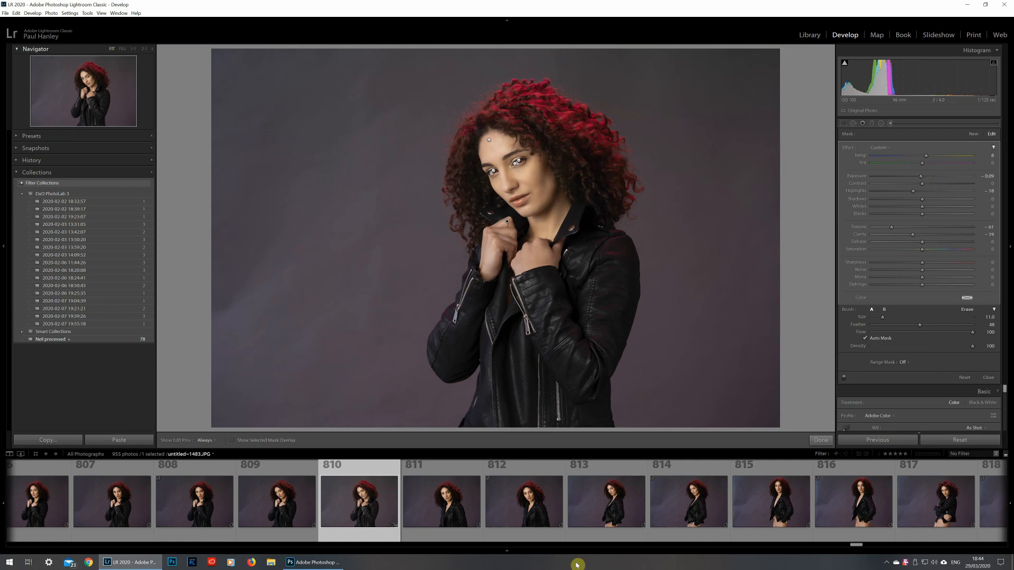
pyautogui.click(844, 382)
pyautogui.click(845, 381)
pyautogui.click(844, 381)
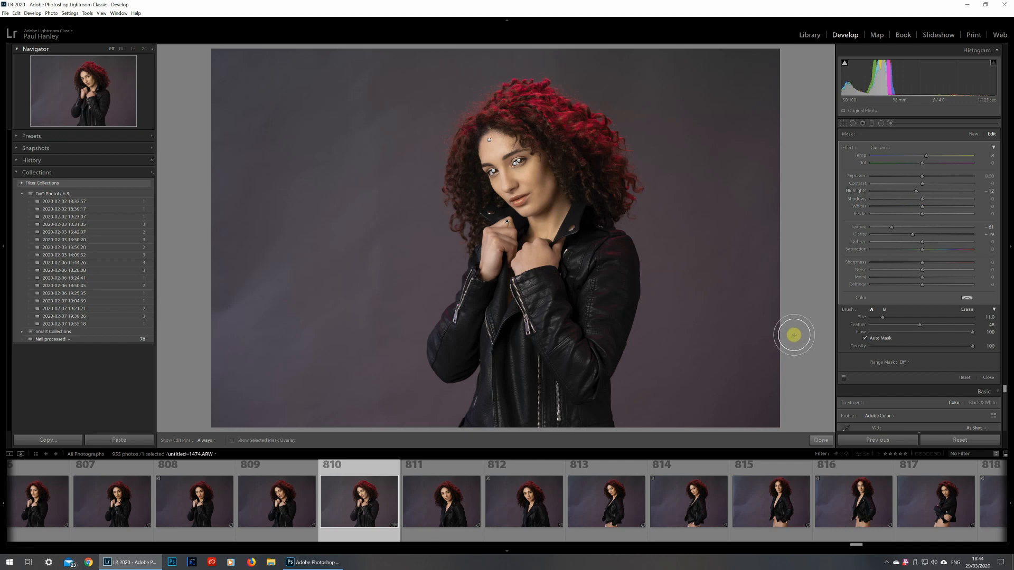
pyautogui.click(821, 441)
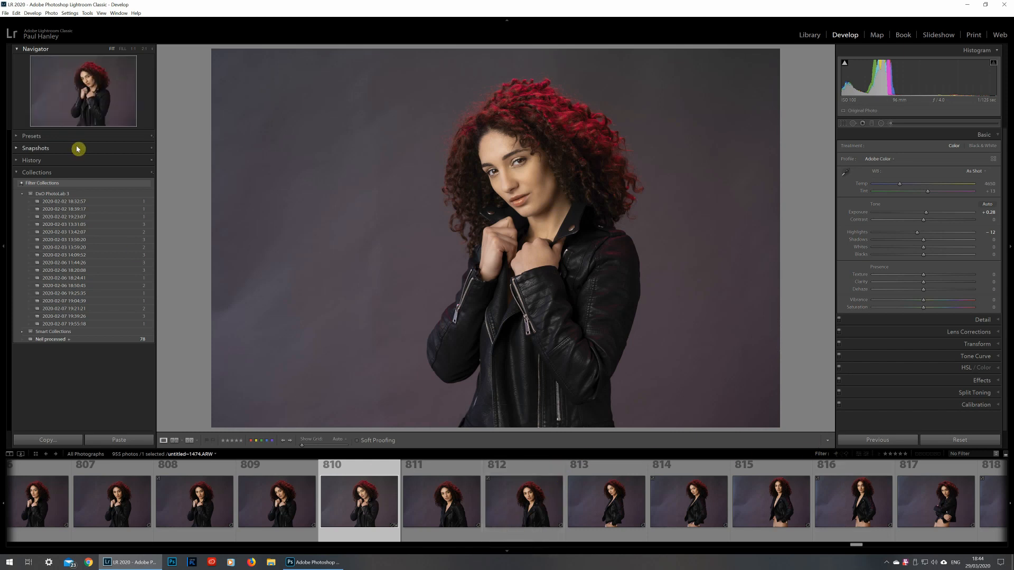
# Step: Compare the originally imported photo with the latest edit using the editing history
pyautogui.click(16, 161)
pyautogui.scroll(-5, 95, 389)
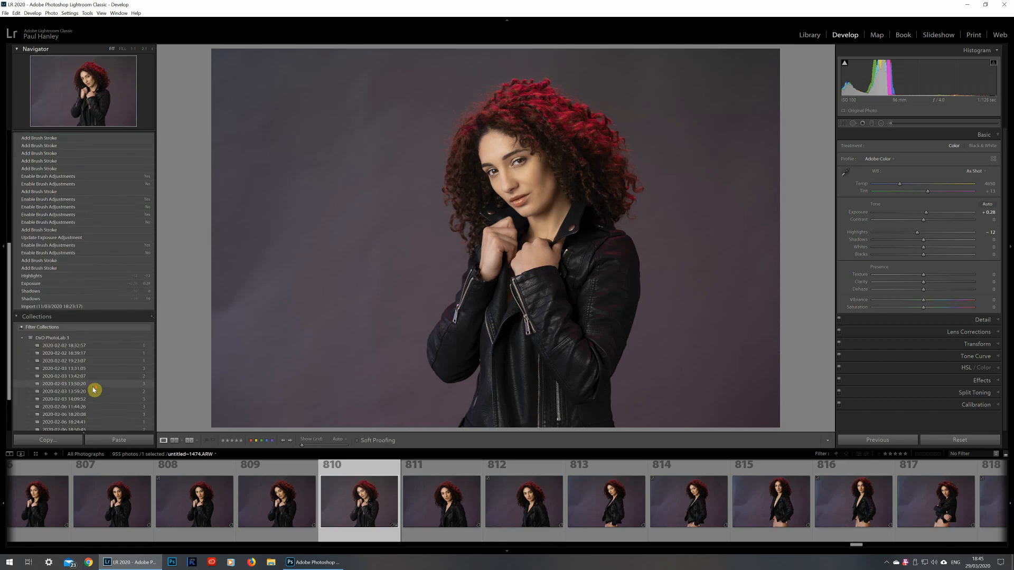
pyautogui.click(68, 307)
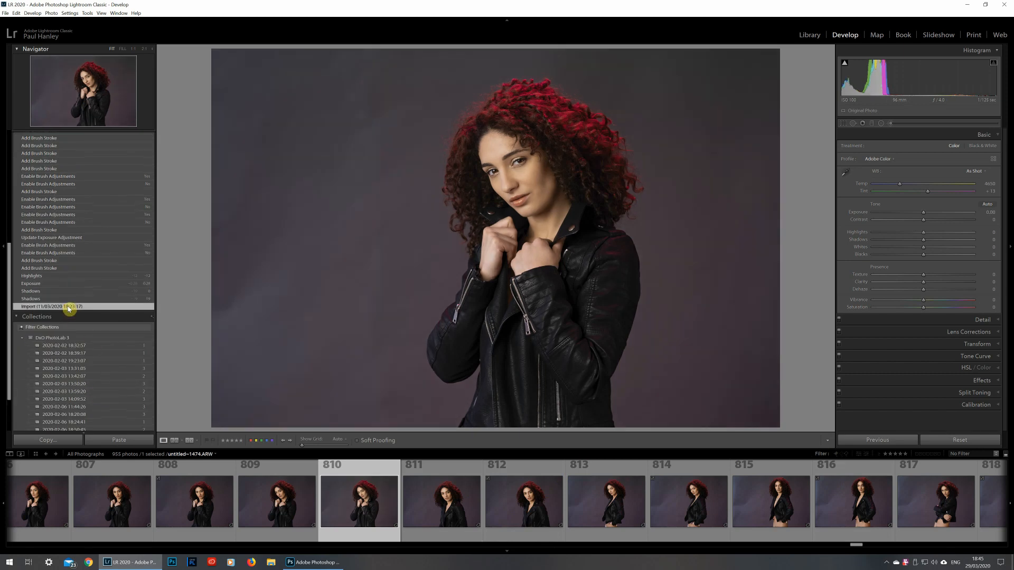
pyautogui.scroll(5, 67, 148)
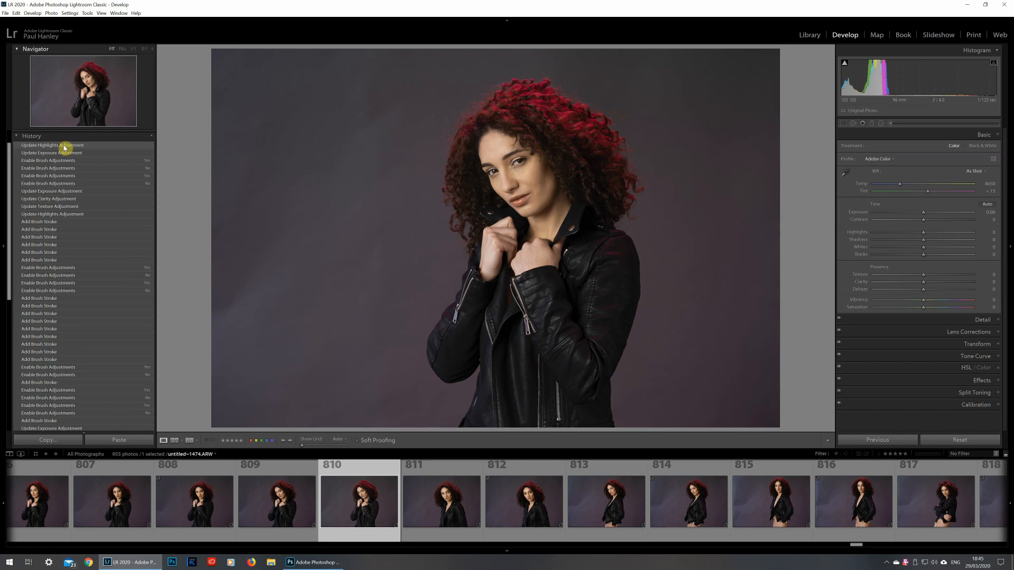
pyautogui.click(65, 148)
pyautogui.scroll(1, 86, 181)
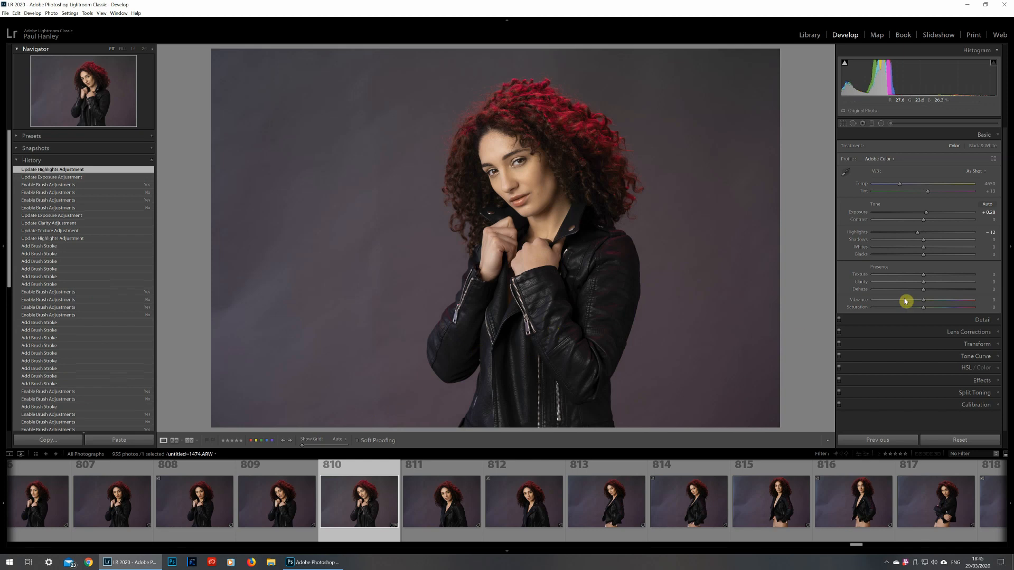
# Step: Create a new brush mask with texture 24 and paint it over the hair with brush size 8
pyautogui.click(890, 124)
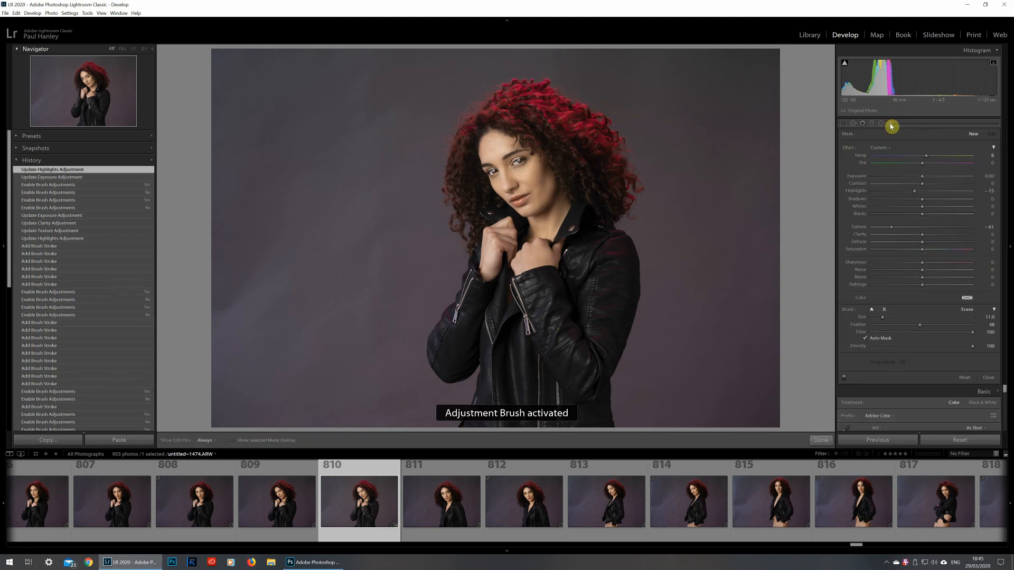
pyautogui.click(880, 149)
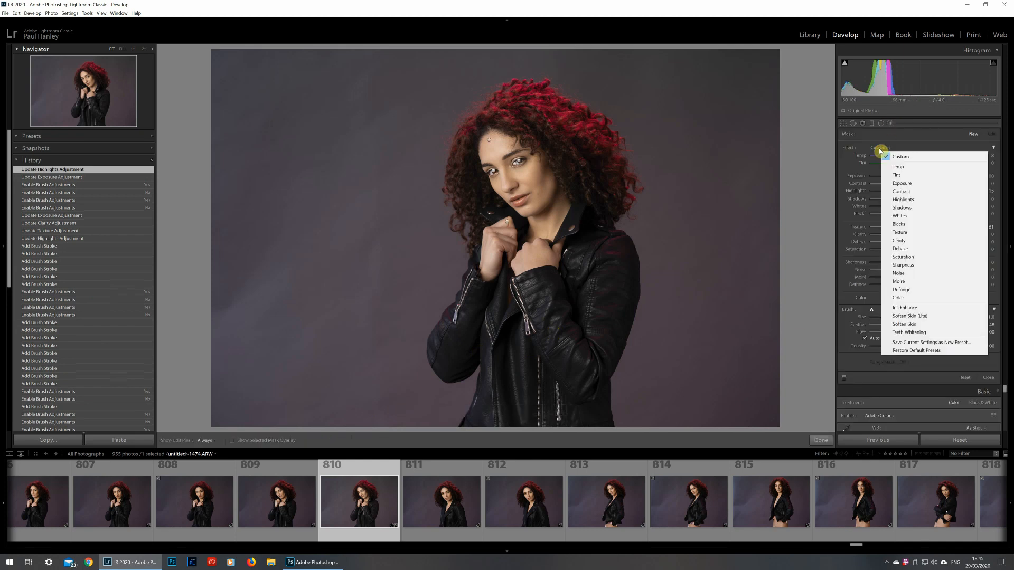
pyautogui.click(899, 233)
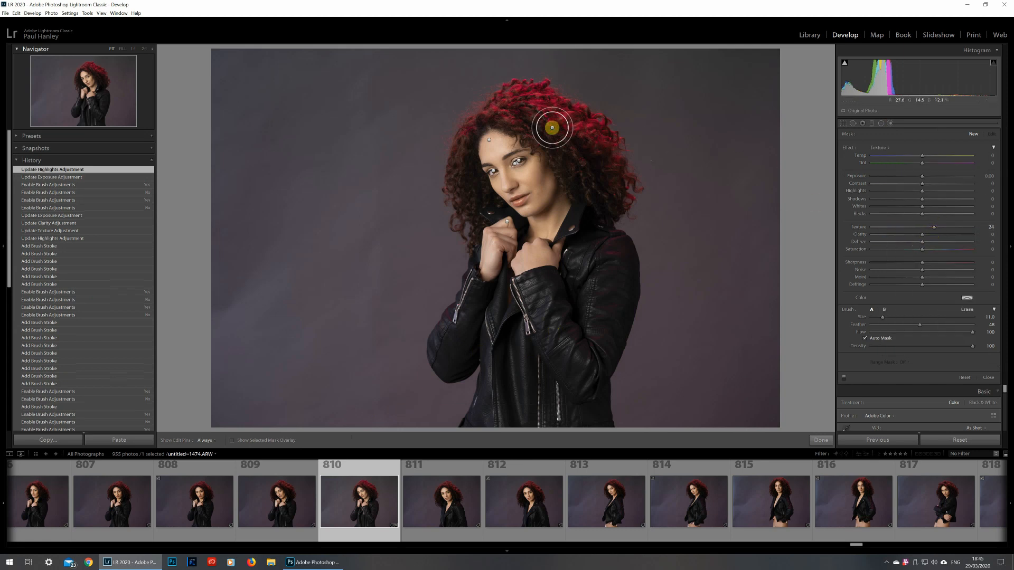
pyautogui.press('[')
pyautogui.press('[')
pyautogui.press('[')
pyautogui.press('h')
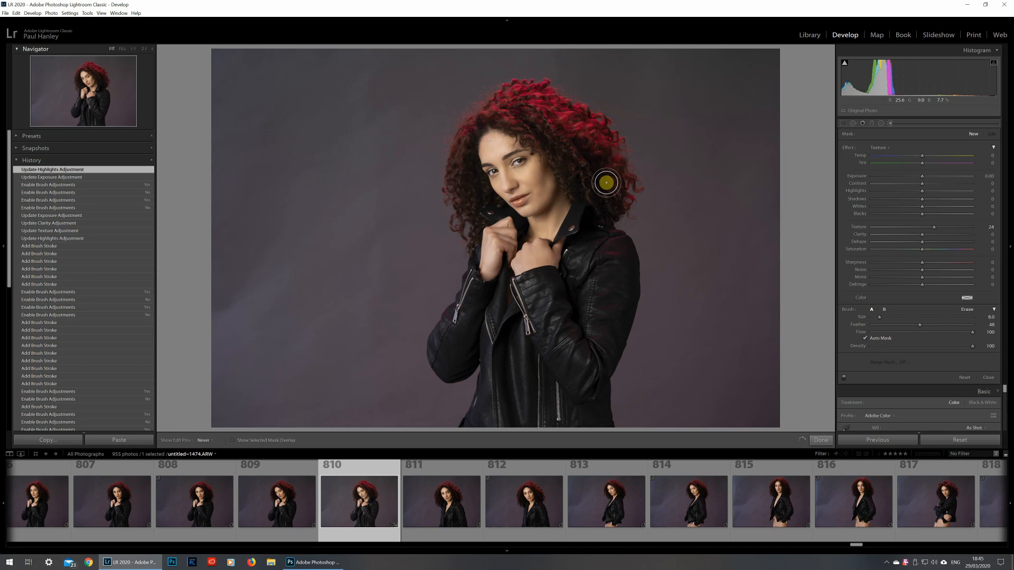
pyautogui.moveTo(586, 176)
pyautogui.mouseDown()
pyautogui.moveTo(469, 141)
pyautogui.moveTo(469, 188)
pyautogui.moveTo(483, 178)
pyautogui.mouseUp()
pyautogui.press('h')
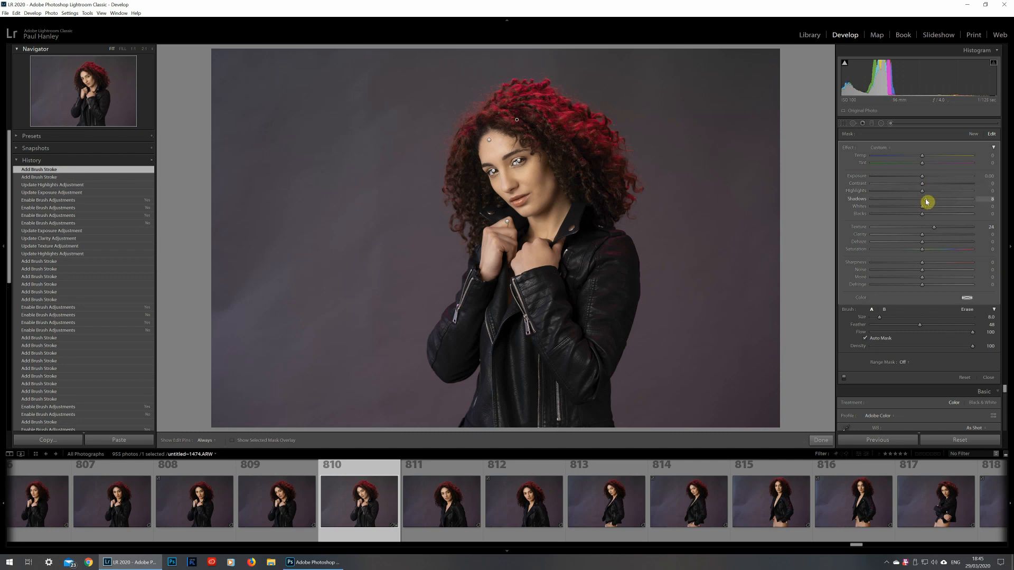
# Step: Set the hair mask to shadows 20, blacks 5 and clarity 22
pyautogui.moveTo(938, 201); pyautogui.dragTo(937, 204)
pyautogui.moveTo(930, 207); pyautogui.dragTo(933, 238)
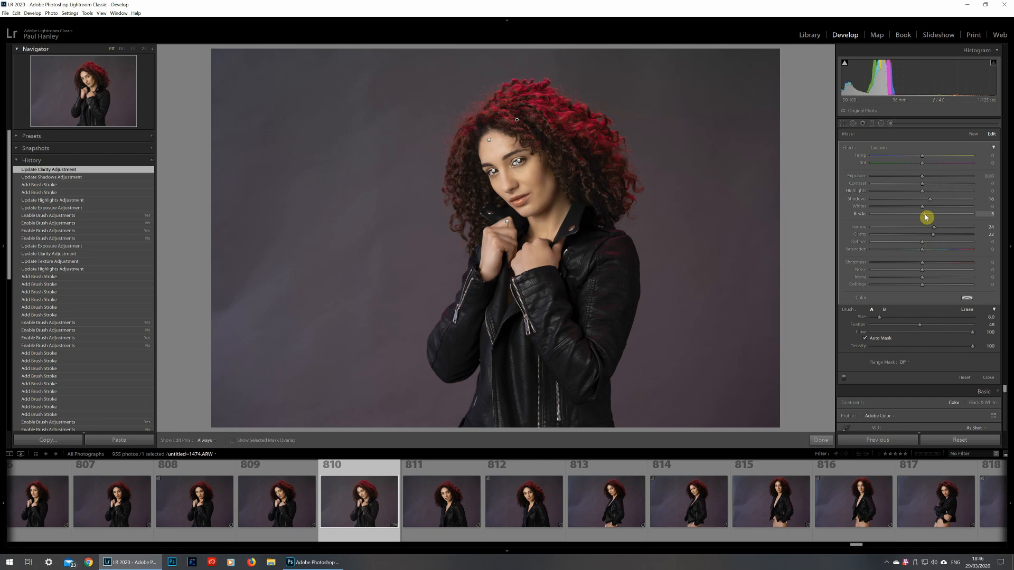
pyautogui.moveTo(926, 217); pyautogui.dragTo(932, 204)
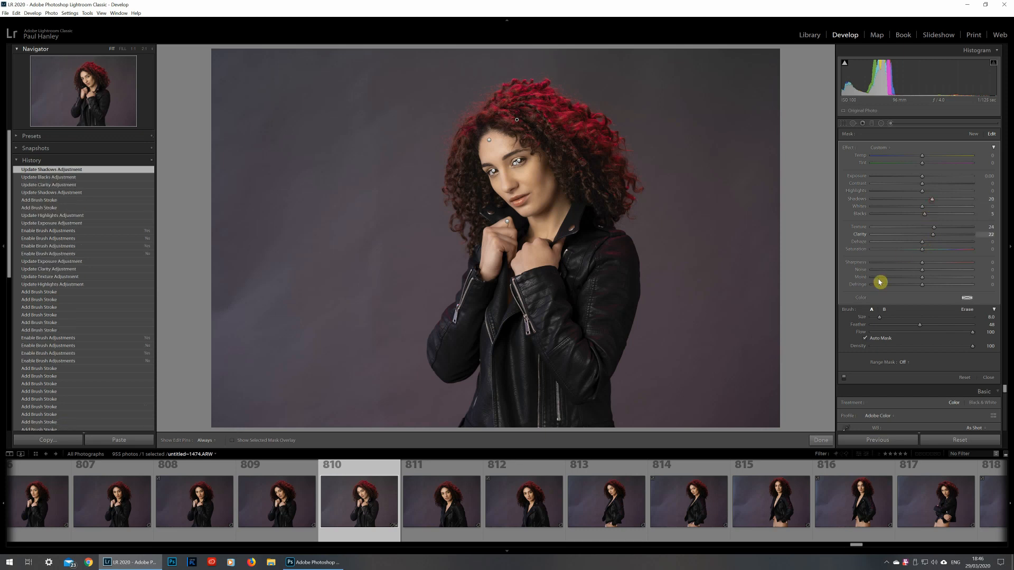
# Step: Compare the photo with the brush adjustments off and on, and set the hair mask's shadows to 15
pyautogui.click(845, 379)
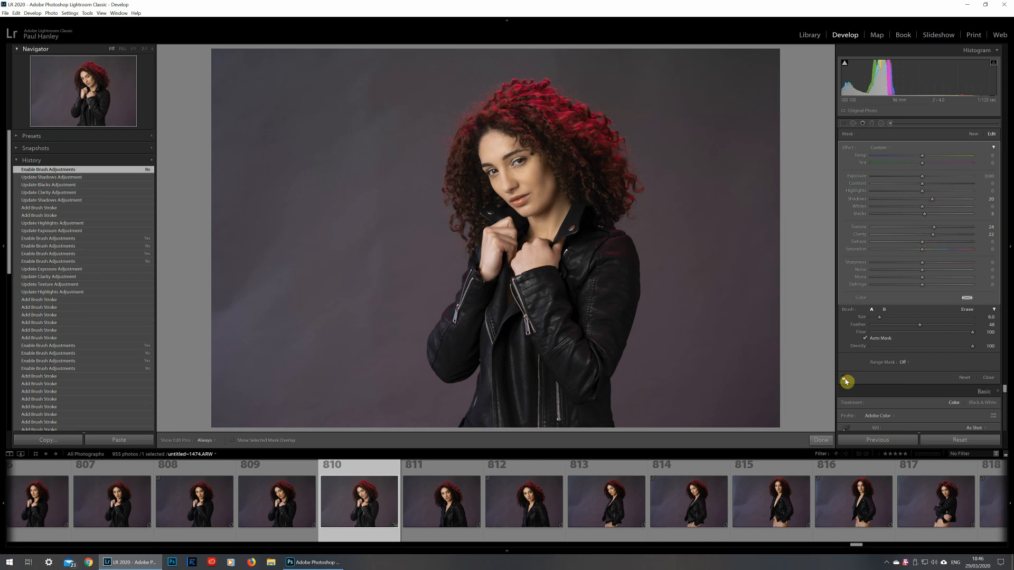
pyautogui.click(846, 379)
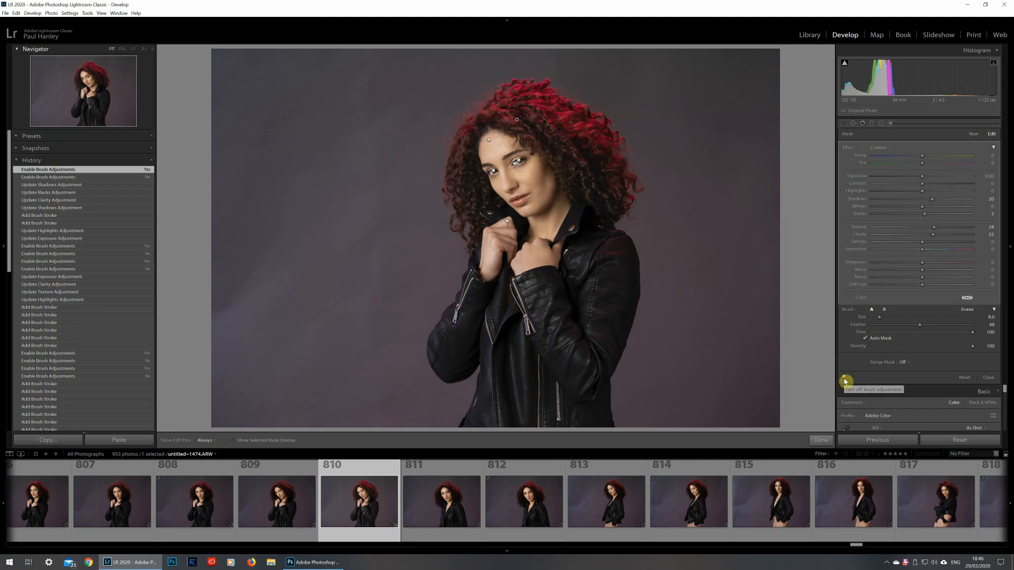
pyautogui.click(845, 379)
pyautogui.click(845, 380)
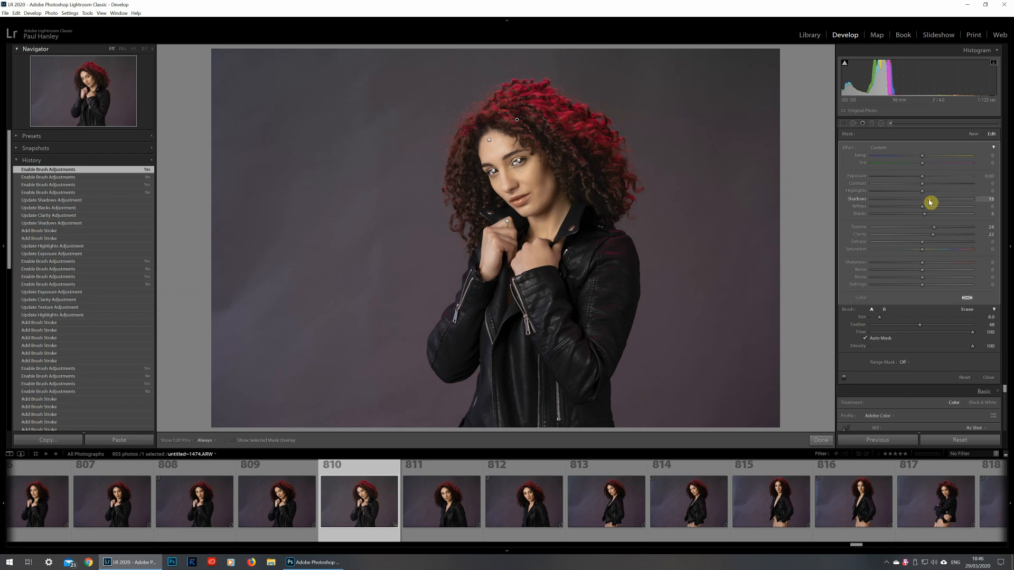
pyautogui.moveTo(930, 202); pyautogui.dragTo(930, 203)
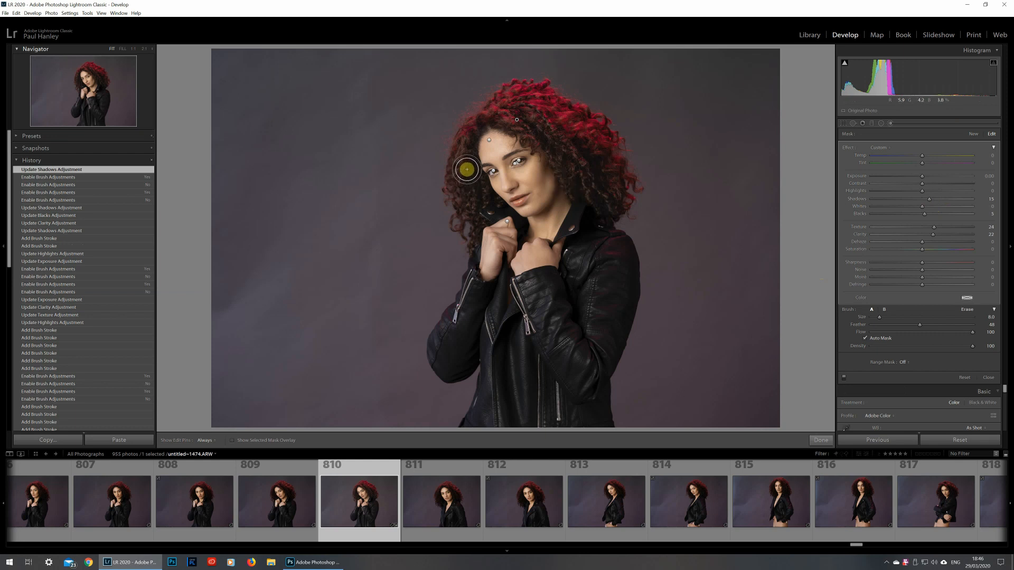
# Step: Extend the hair mask to the curls beside the jaw with brush size 5 and finish the brush editing
pyautogui.scroll(-3, 466, 166)
pyautogui.press('h')
pyautogui.click(481, 197)
pyautogui.press('h')
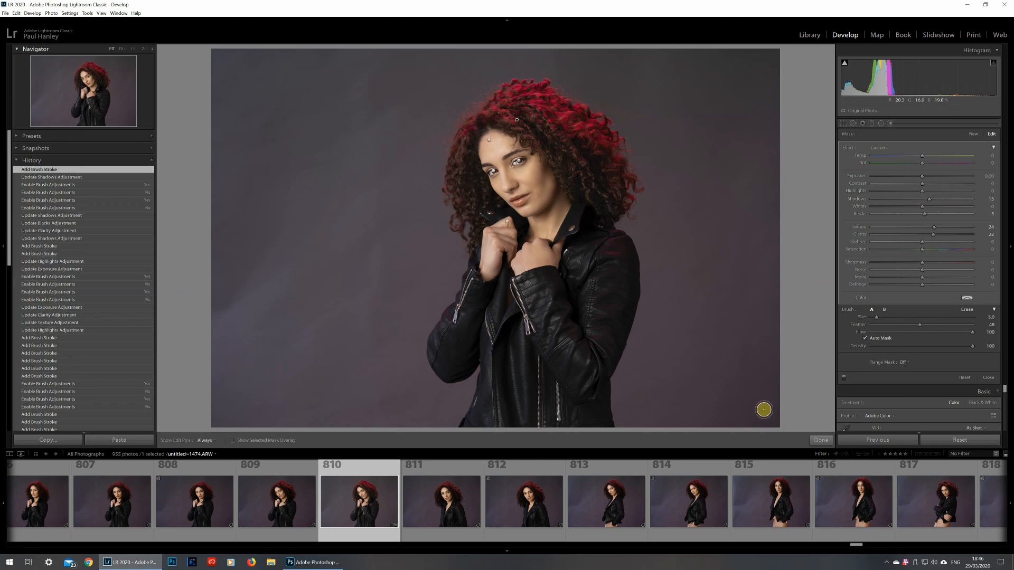
pyautogui.click(821, 441)
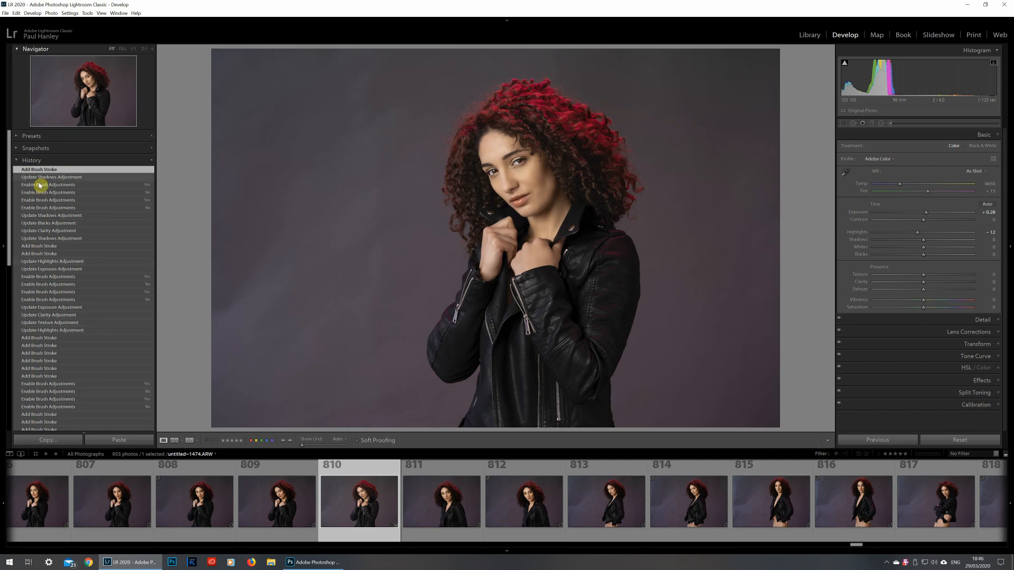
# Step: Compare an earlier shadows state with the latest edit, set the hair mask's shadows to 28, and inspect the hair up close
pyautogui.click(37, 217)
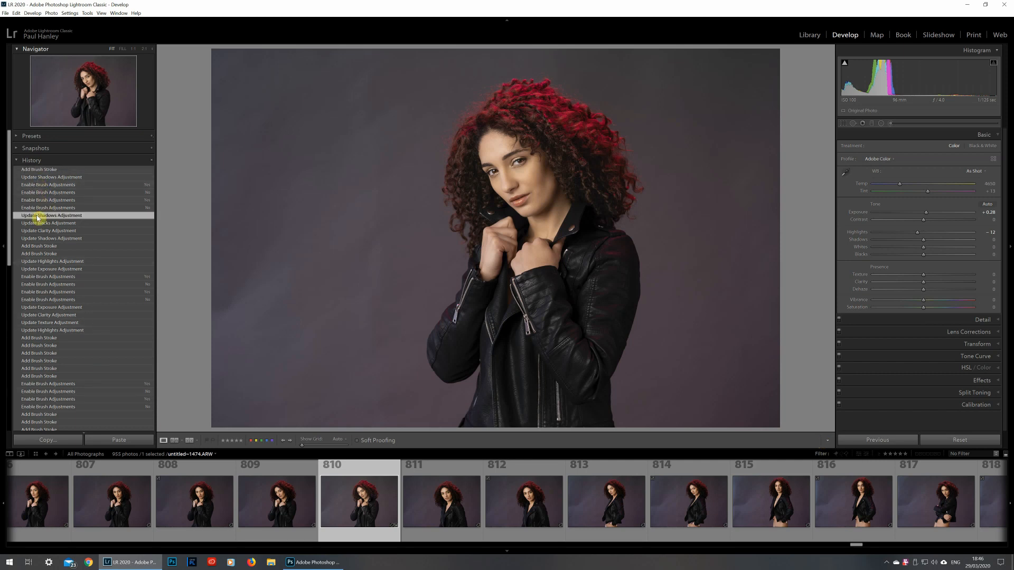
pyautogui.click(46, 172)
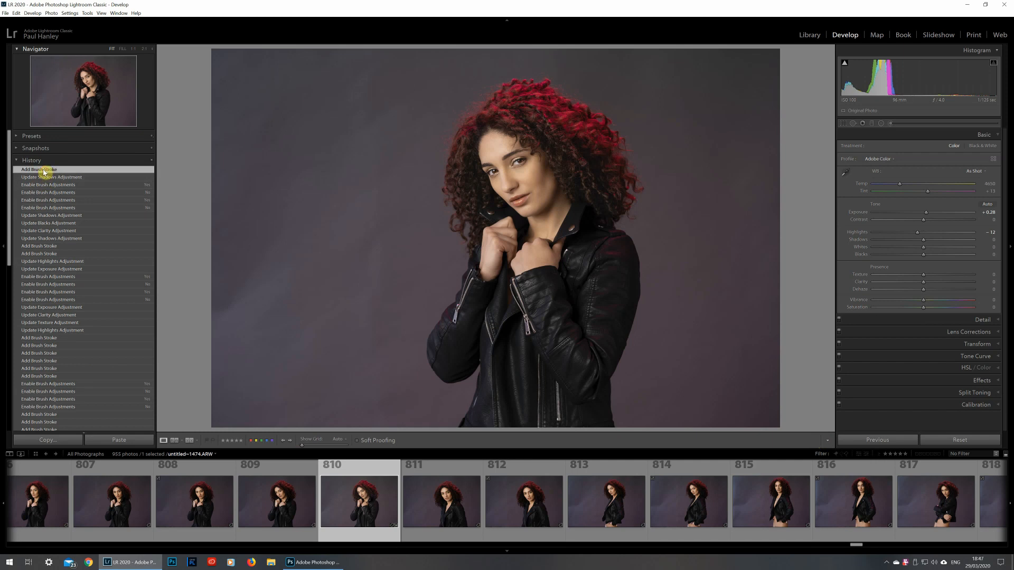
pyautogui.click(891, 124)
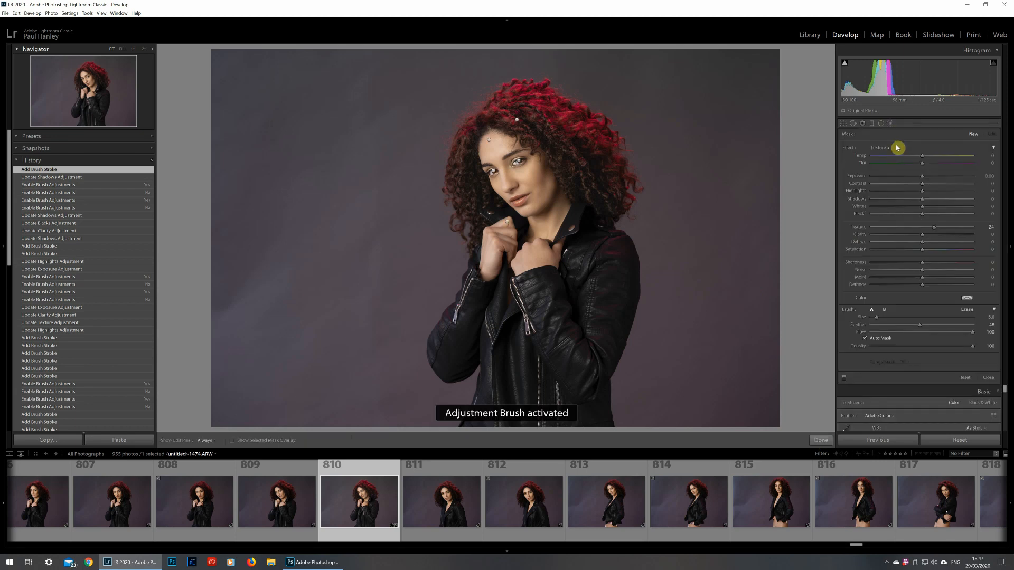
pyautogui.click(517, 123)
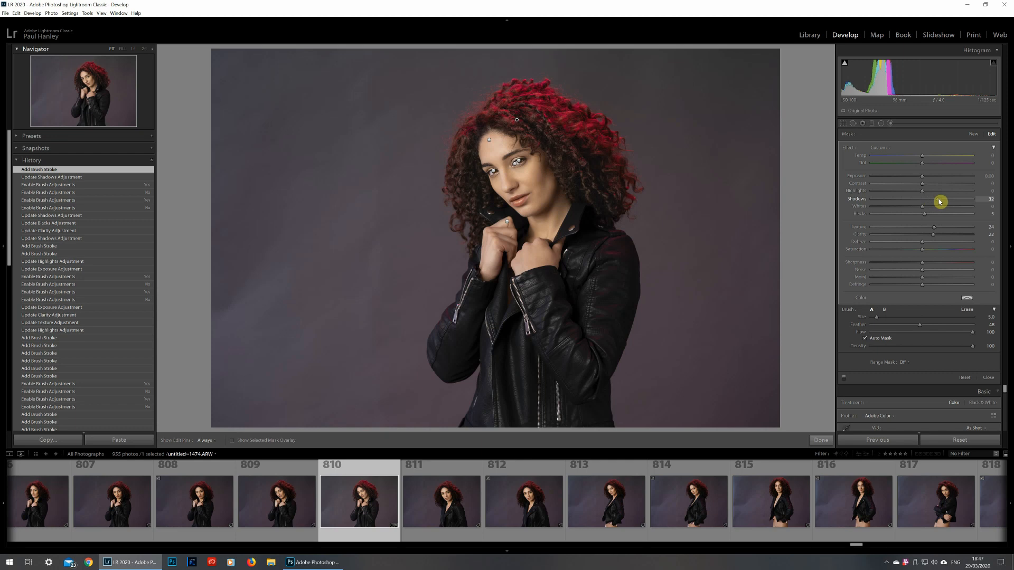
pyautogui.moveTo(938, 202); pyautogui.dragTo(937, 203)
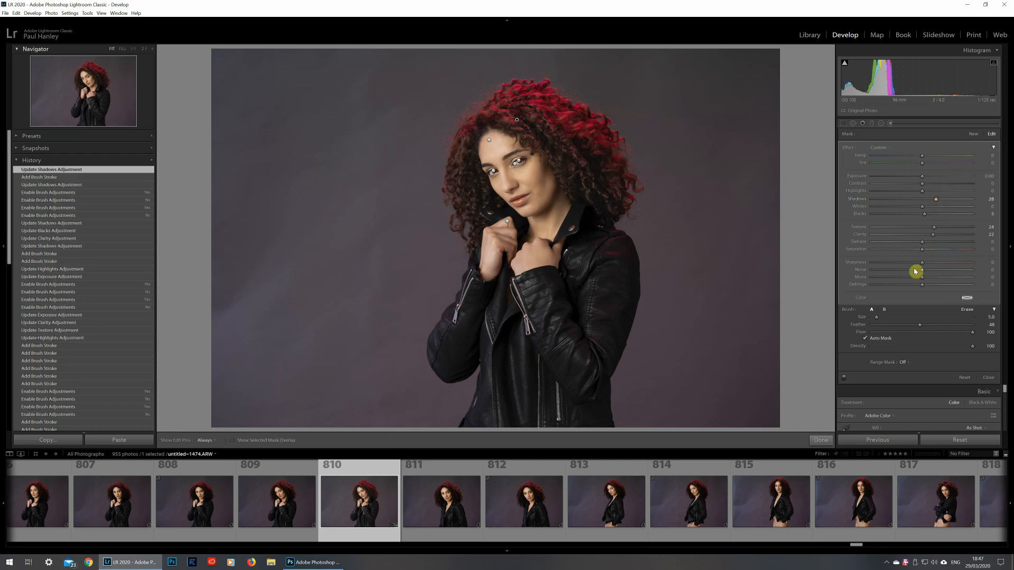
pyautogui.click(822, 441)
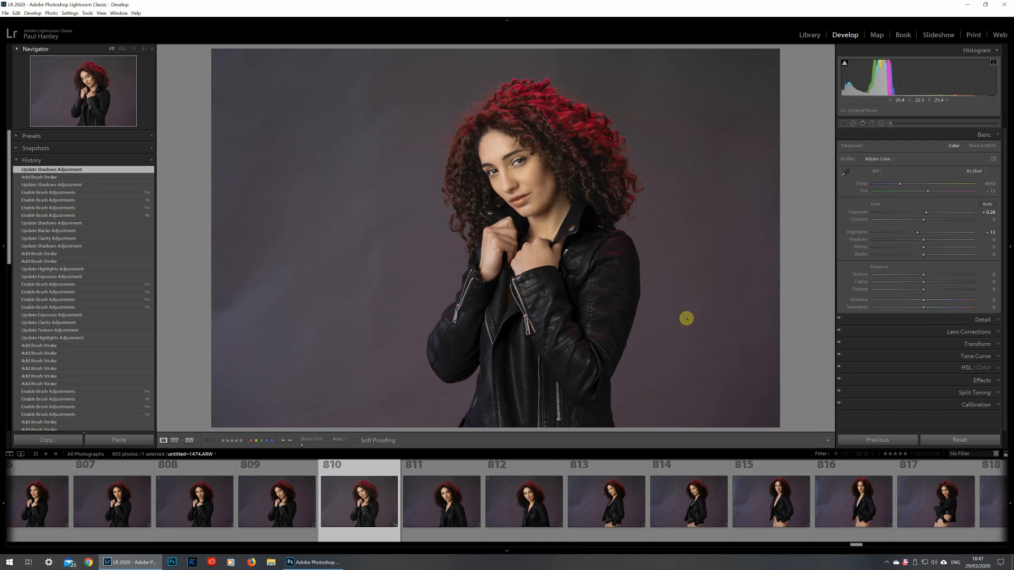
pyautogui.click(585, 155)
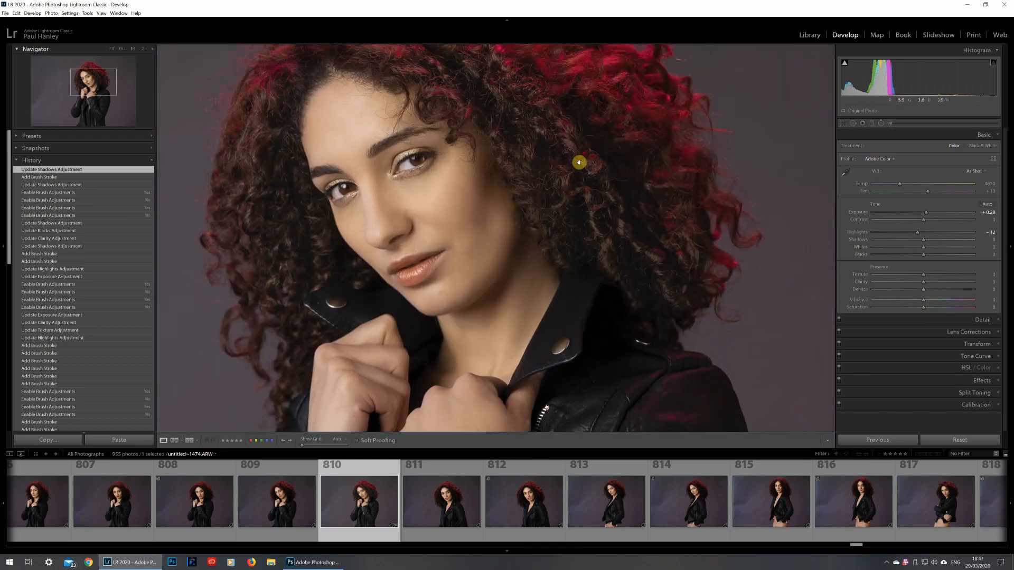
pyautogui.click(585, 149)
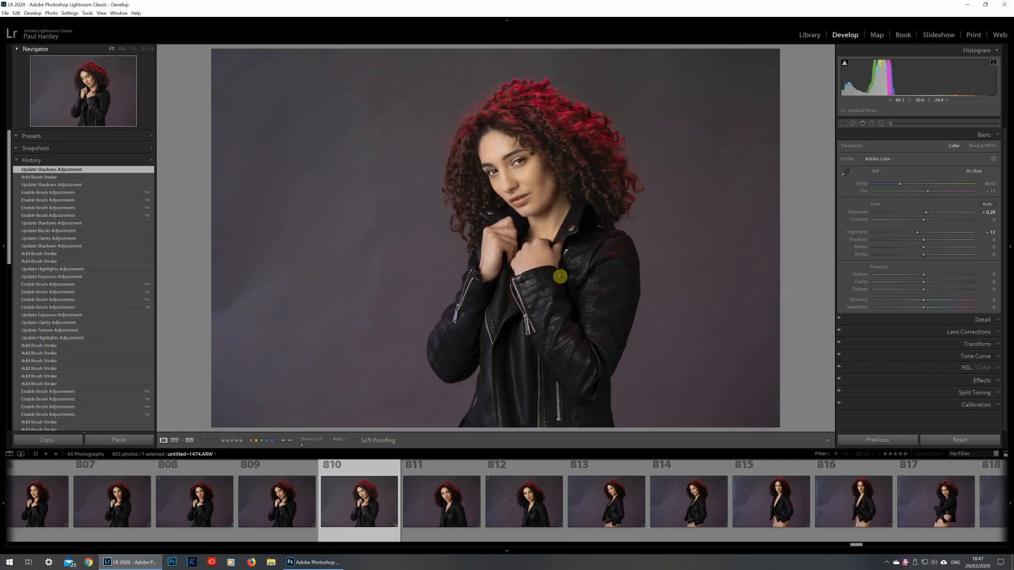
# Step: Create a new brush mask with sharpness 20 and clarity 10, and paint it over the model's left eyebrow with brush size 3
pyautogui.moveTo(577, 281); pyautogui.dragTo(611, 317)
pyautogui.click(611, 317)
pyautogui.click(526, 189)
pyautogui.moveTo(526, 189); pyautogui.dragTo(510, 281)
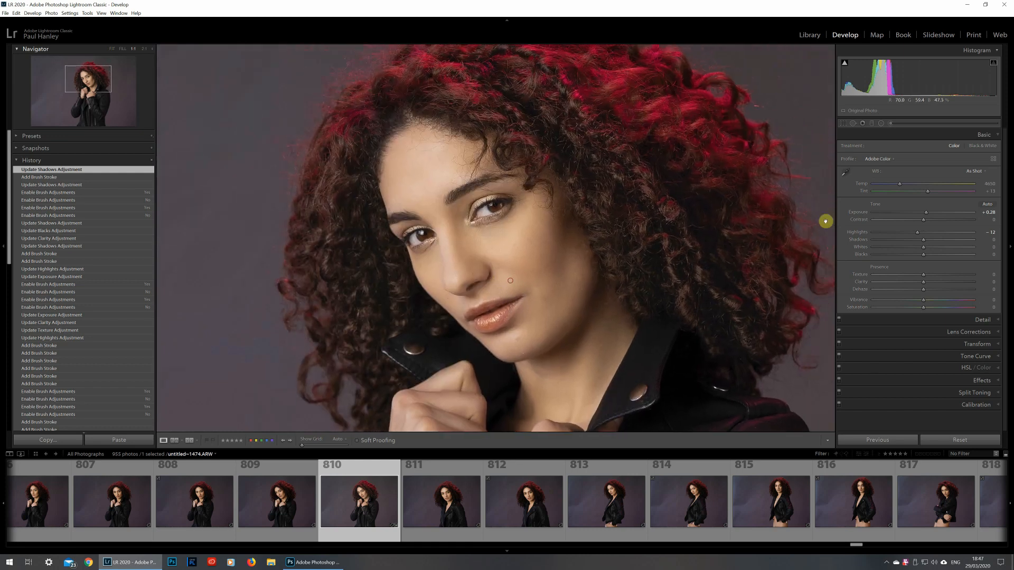
pyautogui.click(891, 125)
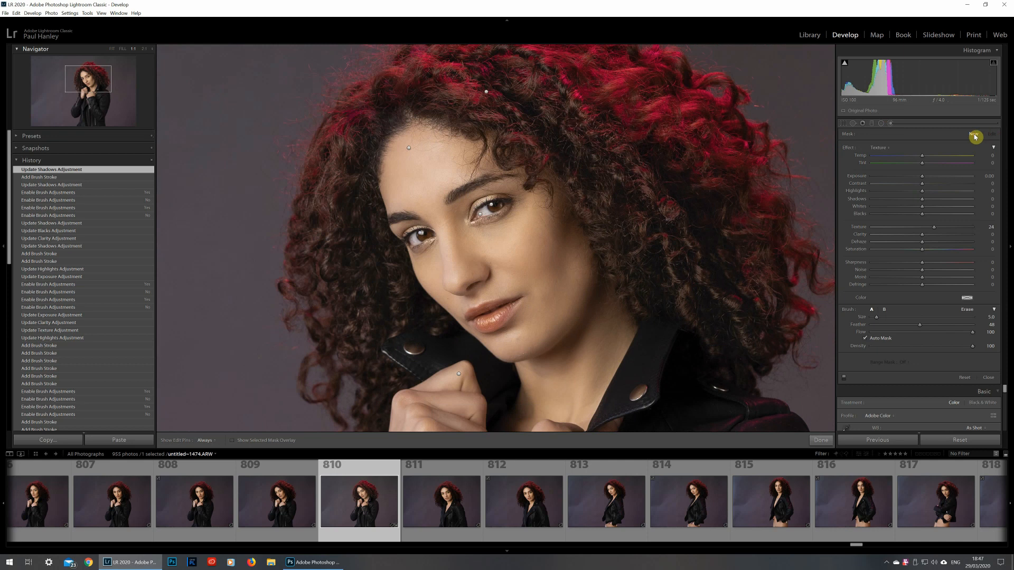
pyautogui.click(880, 148)
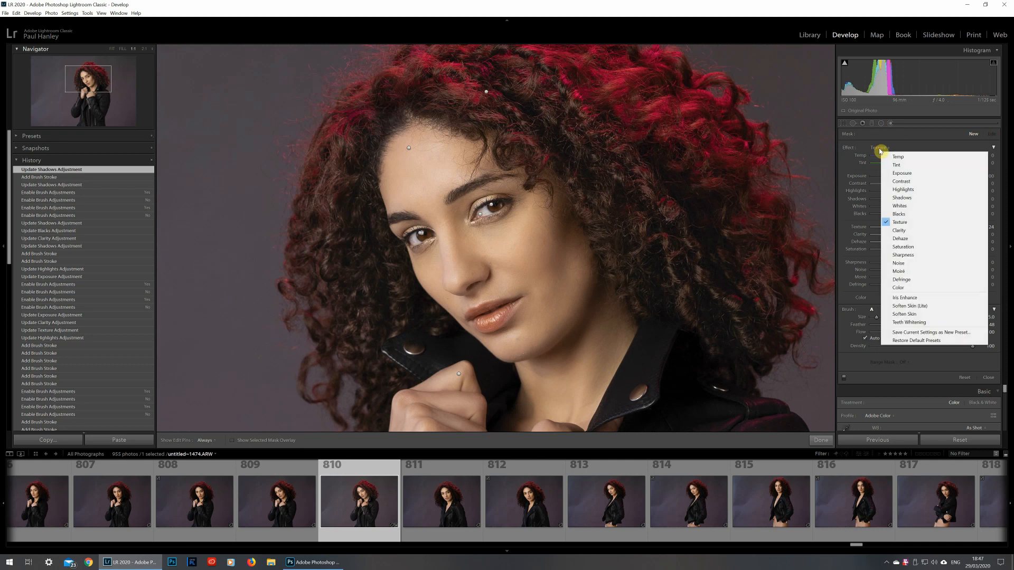
pyautogui.click(903, 255)
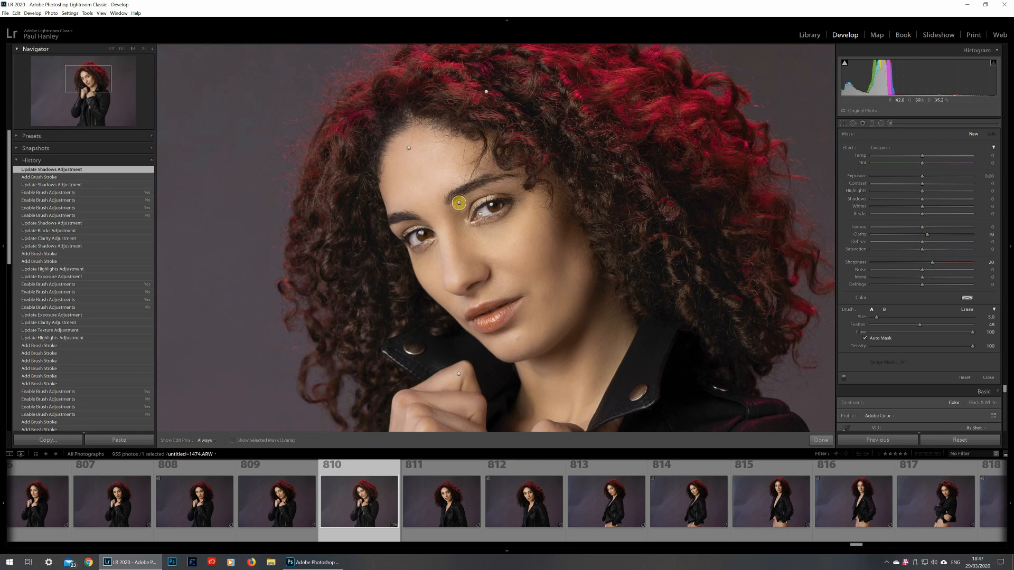
pyautogui.press('[')
pyautogui.press('h')
pyautogui.moveTo(513, 176)
pyautogui.mouseDown()
pyautogui.moveTo(485, 187)
pyautogui.moveTo(472, 215)
pyautogui.mouseUp()
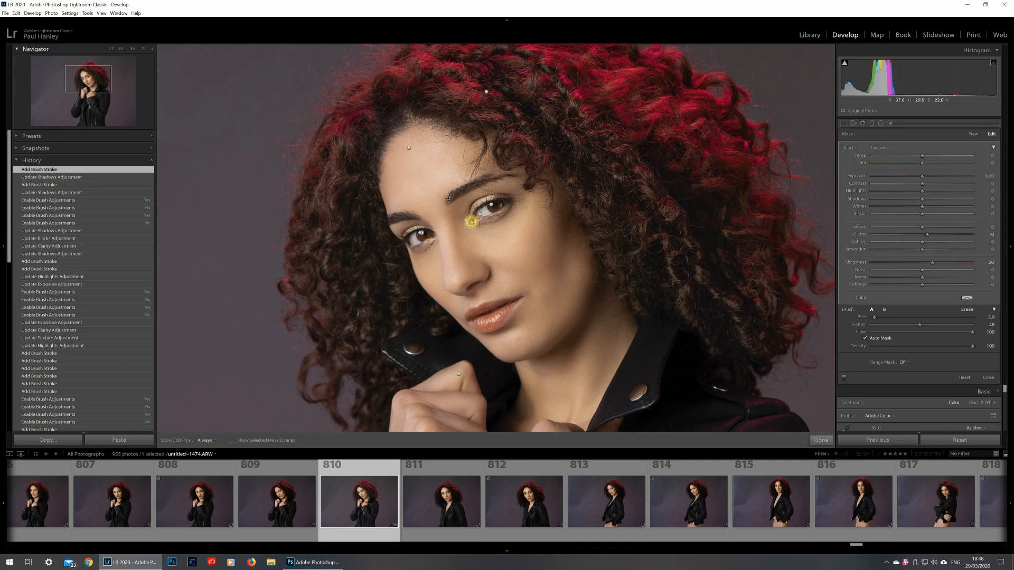
# Step: Extend the sharpening mask over the model's left eye
pyautogui.press('h')
pyautogui.moveTo(510, 198)
pyautogui.mouseDown()
pyautogui.moveTo(473, 207)
pyautogui.moveTo(473, 222)
pyautogui.moveTo(504, 211)
pyautogui.mouseUp()
pyautogui.press('h')
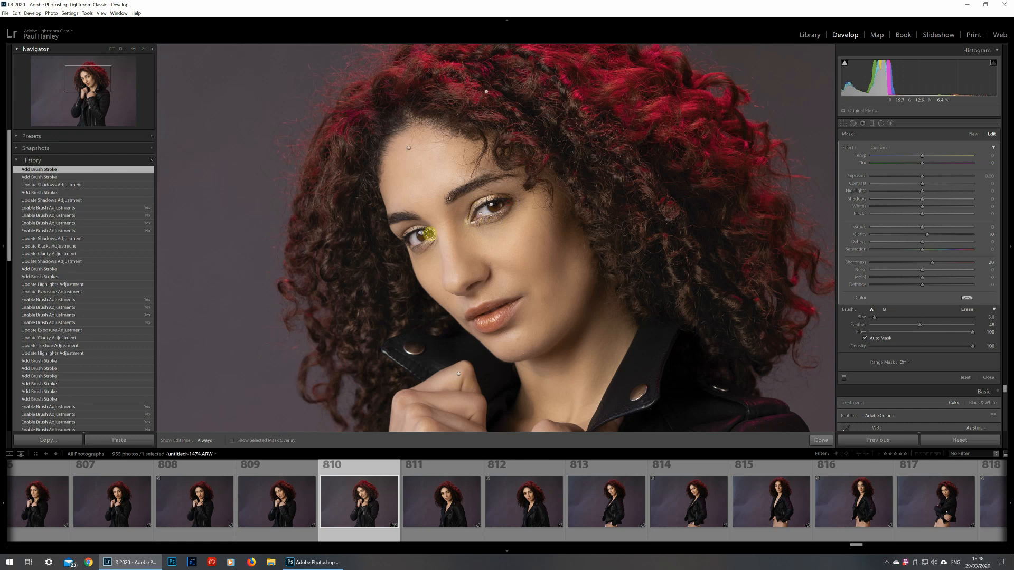
# Step: Extend the sharpening mask over the model's right eye and right eyebrow
pyautogui.moveTo(426, 231)
pyautogui.mouseDown()
pyautogui.moveTo(409, 238)
pyautogui.moveTo(432, 238)
pyautogui.moveTo(418, 248)
pyautogui.moveTo(429, 237)
pyautogui.moveTo(412, 231)
pyautogui.moveTo(426, 234)
pyautogui.moveTo(420, 240)
pyautogui.mouseUp()
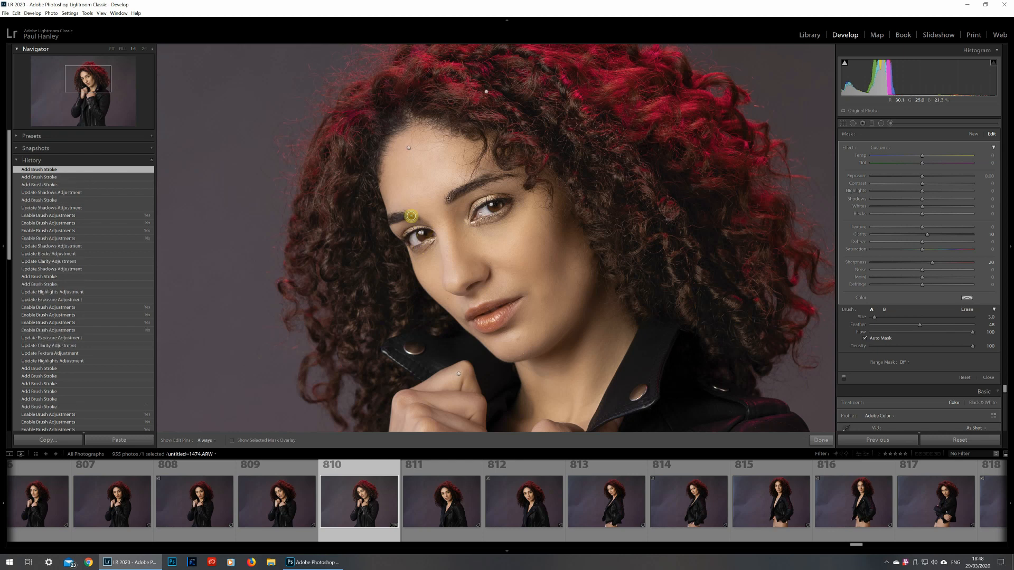
pyautogui.press('h')
pyautogui.click(412, 218)
pyautogui.press('h')
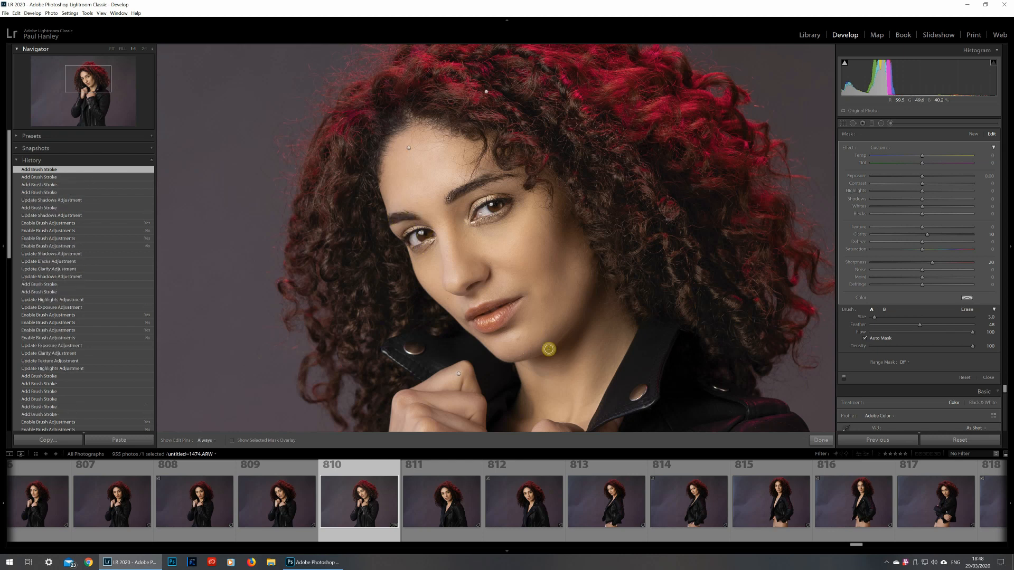
# Step: Create a new brush mask with clarity 10, sharpness 20 and saturation 17, and paint it over the lips
pyautogui.click(973, 136)
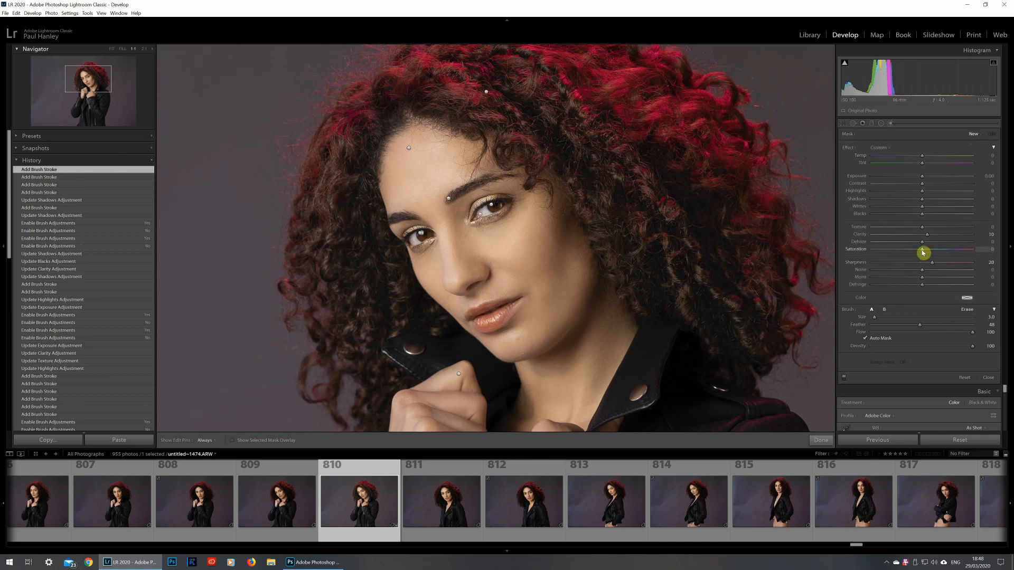
pyautogui.moveTo(924, 252); pyautogui.dragTo(929, 253)
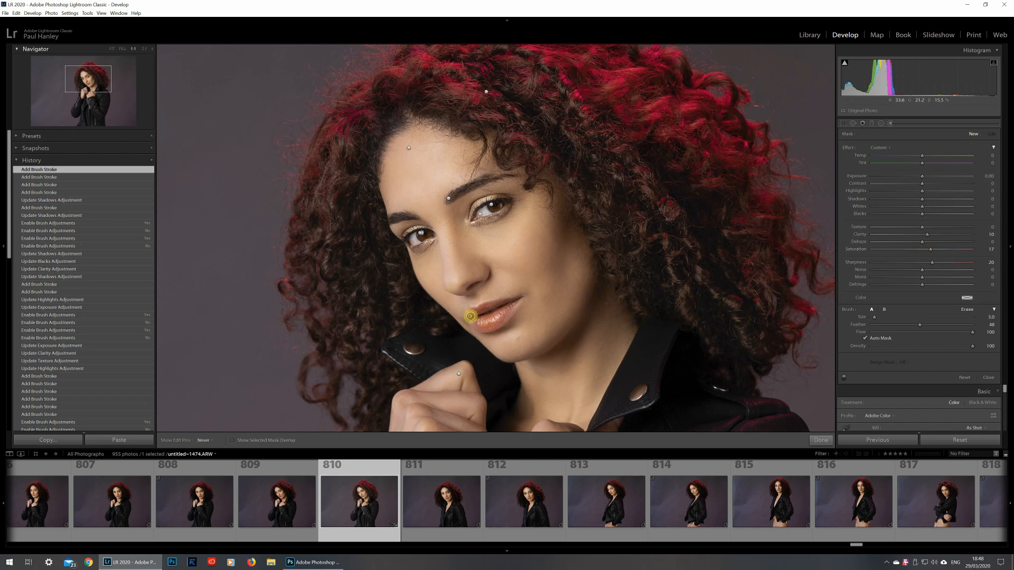
pyautogui.moveTo(471, 316)
pyautogui.mouseDown()
pyautogui.moveTo(503, 305)
pyautogui.moveTo(489, 324)
pyautogui.moveTo(478, 321)
pyautogui.moveTo(515, 304)
pyautogui.moveTo(474, 314)
pyautogui.moveTo(496, 321)
pyautogui.moveTo(510, 309)
pyautogui.moveTo(495, 311)
pyautogui.mouseUp()
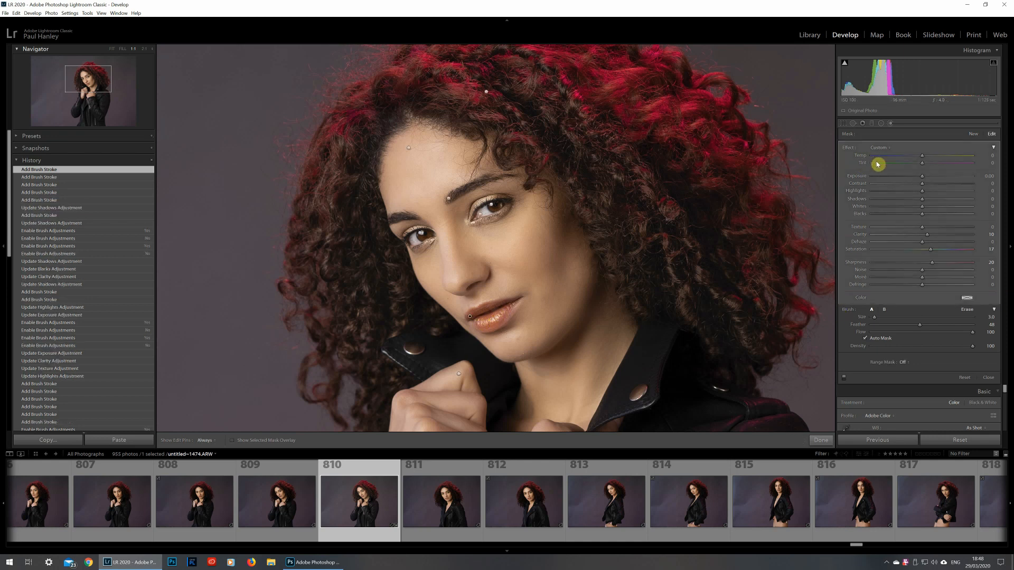
# Step: Extend the forehead's skin-smoothing mask over the chin below the lower lip and finish the brush editing
pyautogui.click(409, 149)
pyautogui.moveTo(485, 341)
pyautogui.mouseDown()
pyautogui.moveTo(511, 358)
pyautogui.moveTo(486, 347)
pyautogui.moveTo(520, 339)
pyautogui.mouseUp()
pyautogui.press('h')
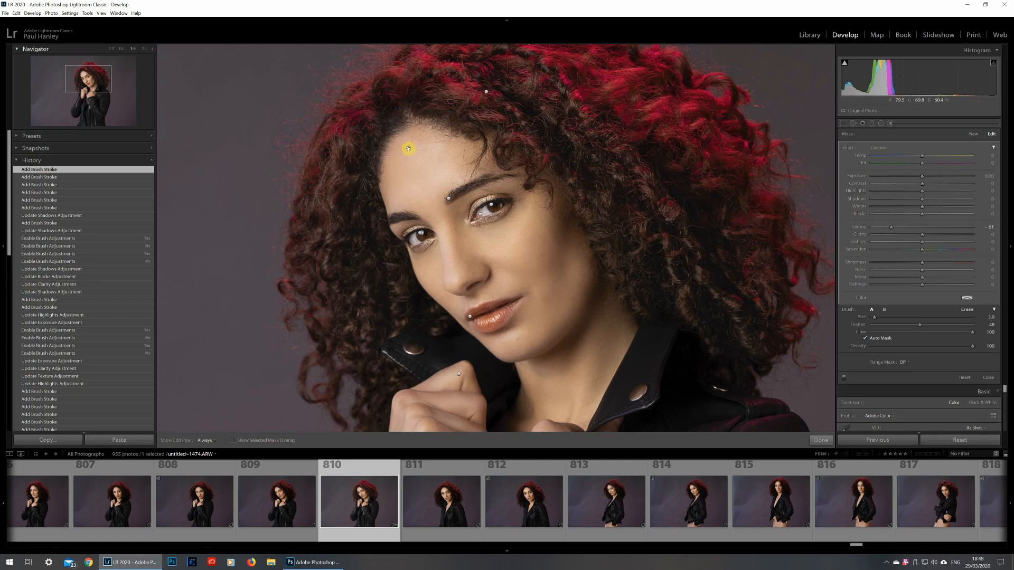
pyautogui.click(821, 442)
# Step: Compare the imported original with the latest edit of the whole portrait using the history
pyautogui.click(582, 267)
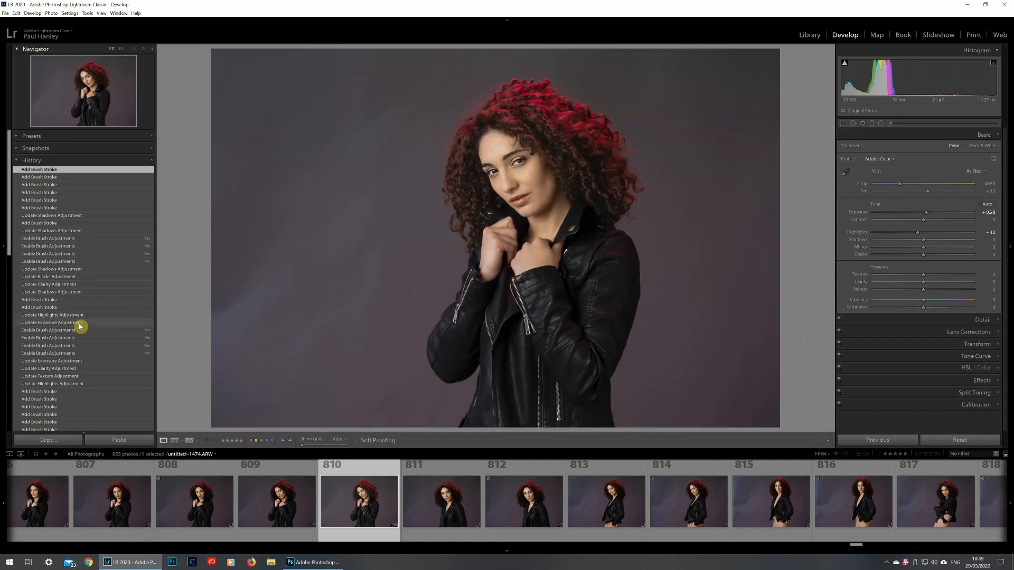
pyautogui.scroll(-15, 80, 326)
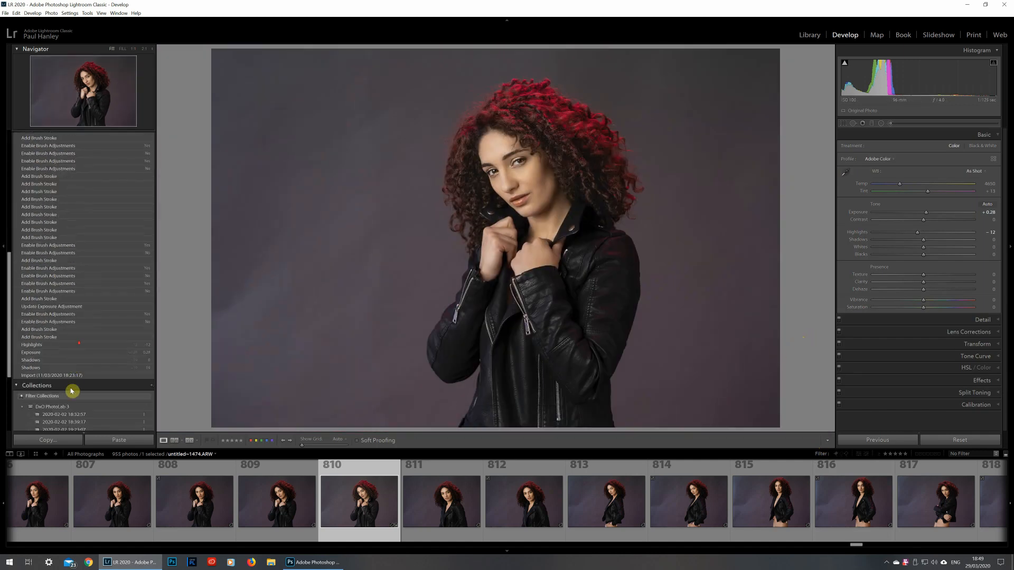
pyautogui.click(56, 376)
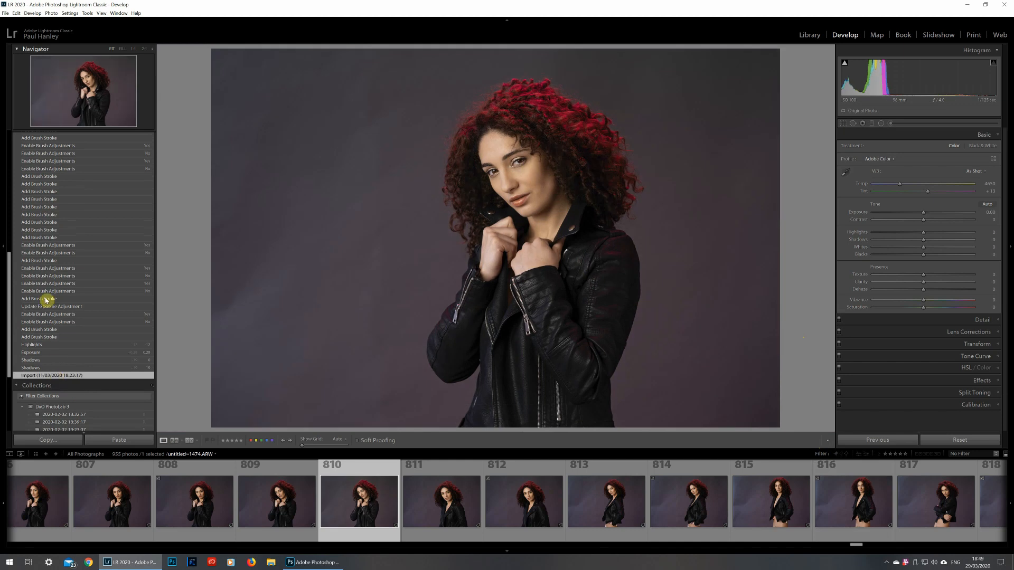
pyautogui.scroll(15, 49, 285)
pyautogui.click(33, 170)
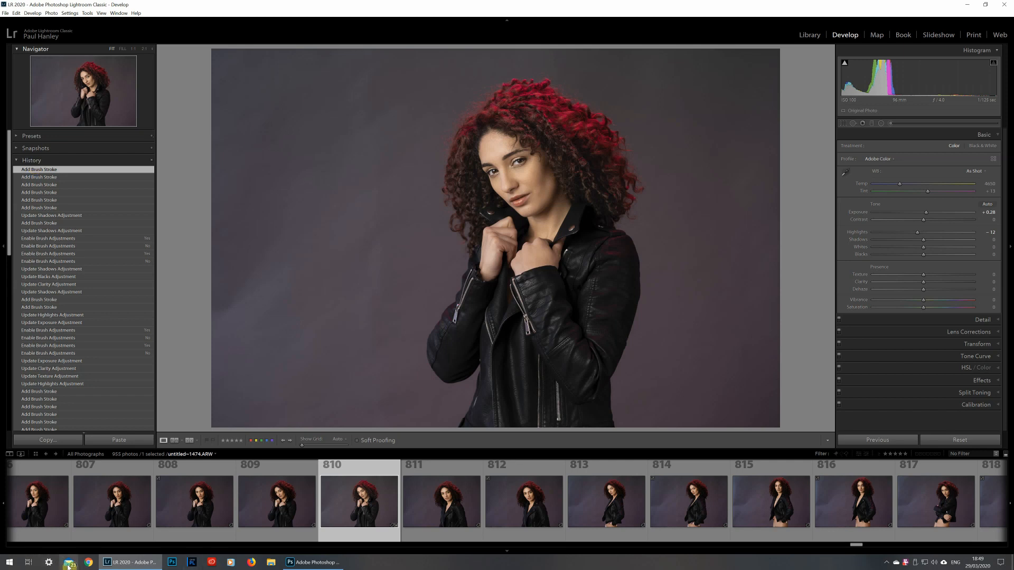
# Step: Open the portrait in Adobe Photoshop 2020 and add an empty layer for spot healing above the background
pyautogui.rightClick(448, 324)
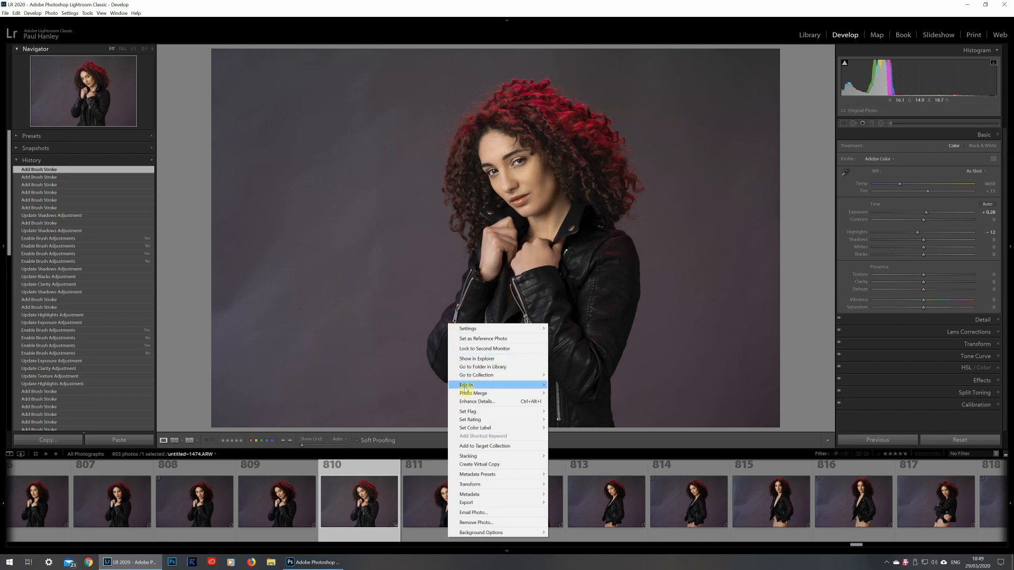
pyautogui.moveTo(471, 388)
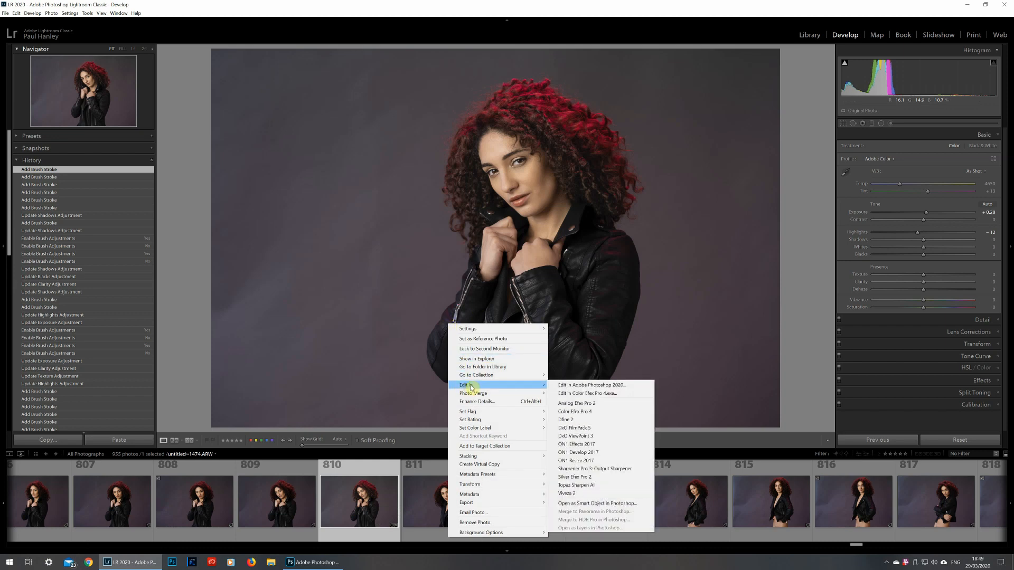
pyautogui.click(596, 386)
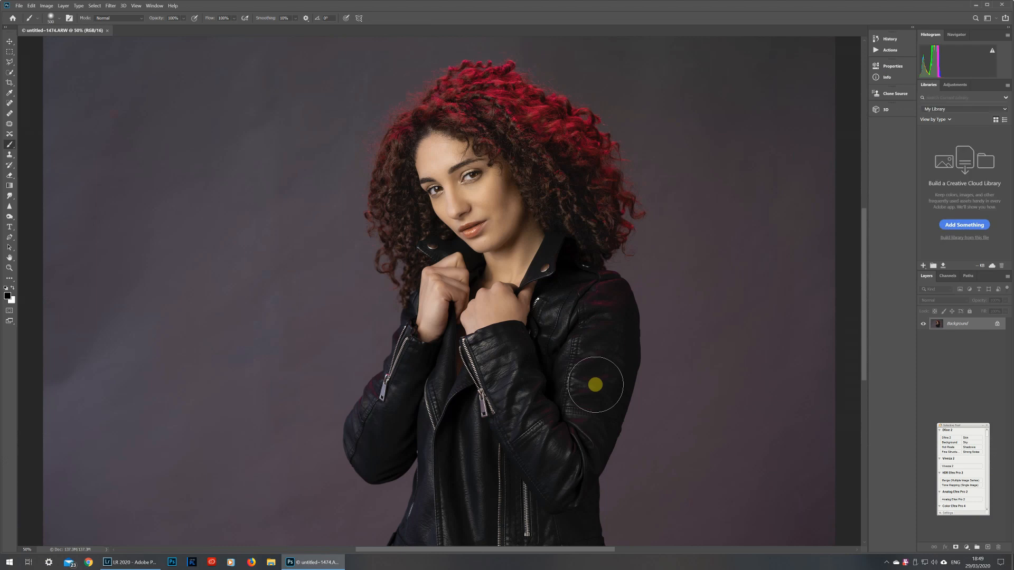
pyautogui.click(8, 106)
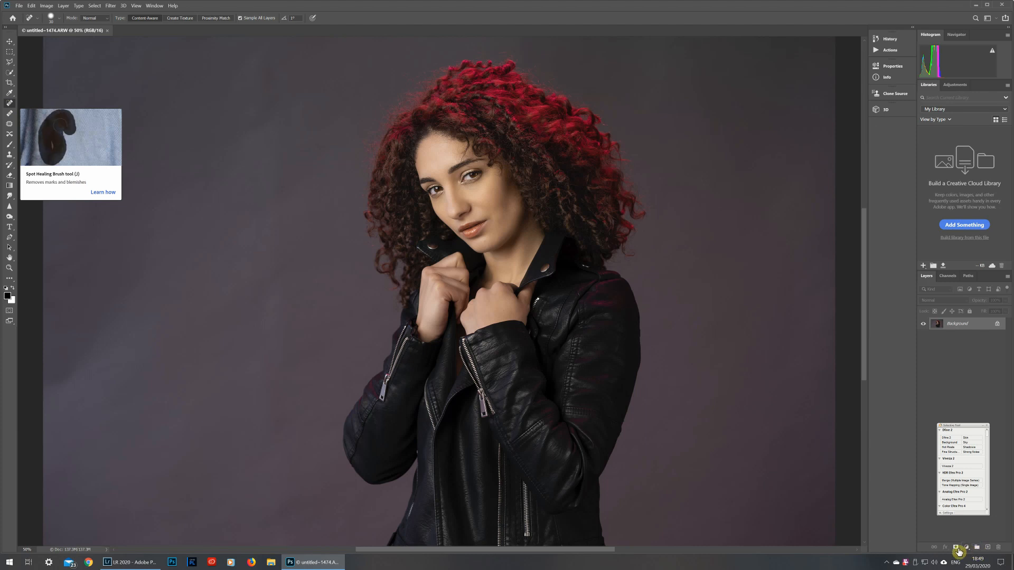
pyautogui.click(988, 548)
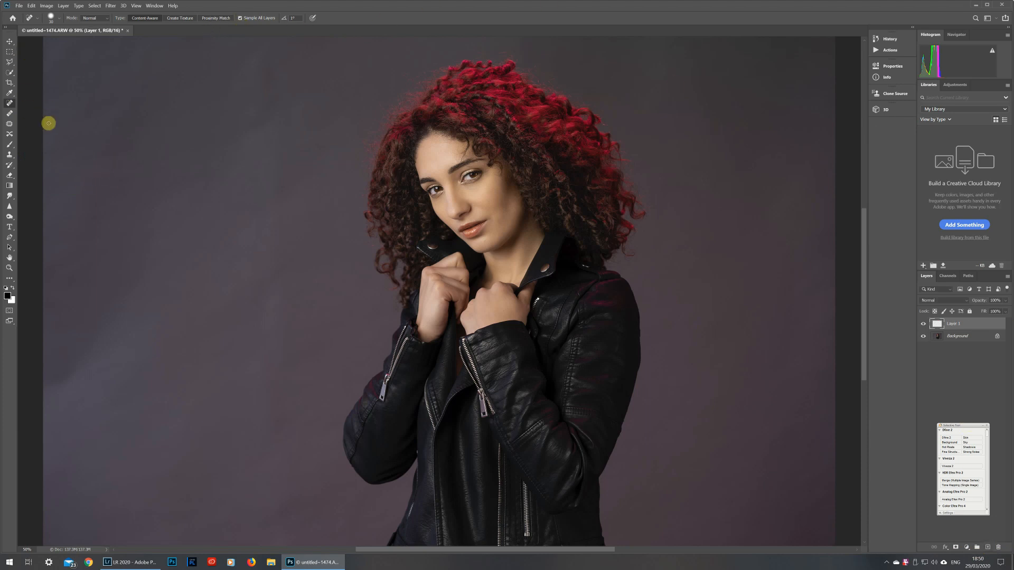
# Step: Try healing the mark beside the outer corner of the model's left eye with a small Spot Healing Brush, and undo it
pyautogui.scroll(5, 531, 179)
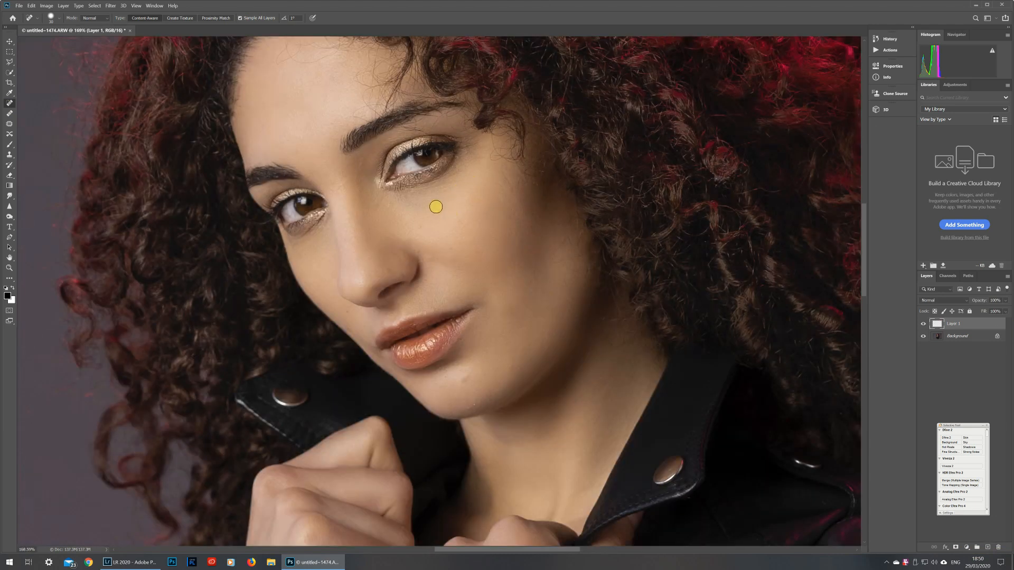
pyautogui.press('[')
pyautogui.press('[')
pyautogui.press('[')
pyautogui.moveTo(503, 171); pyautogui.dragTo(510, 191)
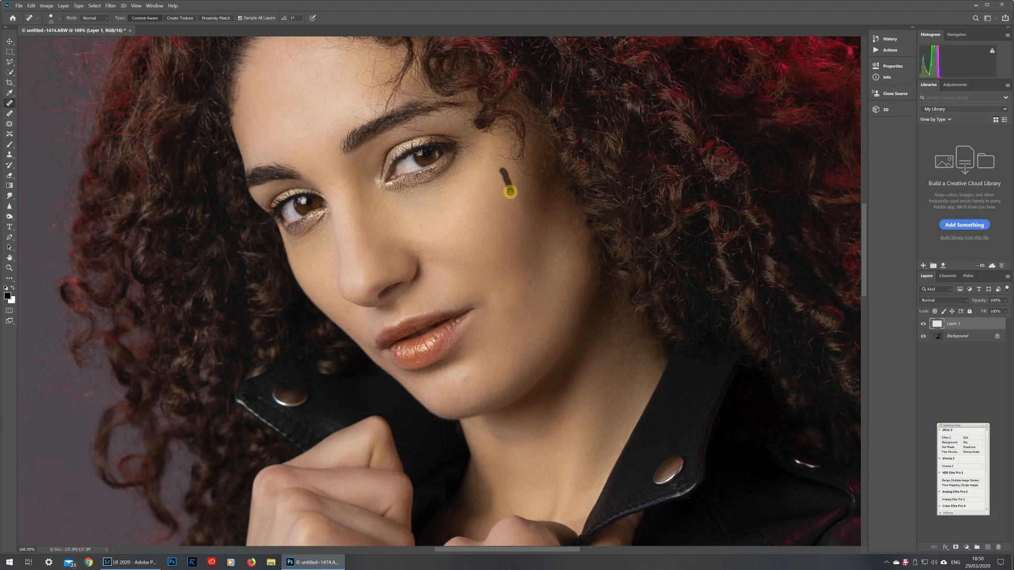
pyautogui.click(518, 219)
pyautogui.click(891, 41)
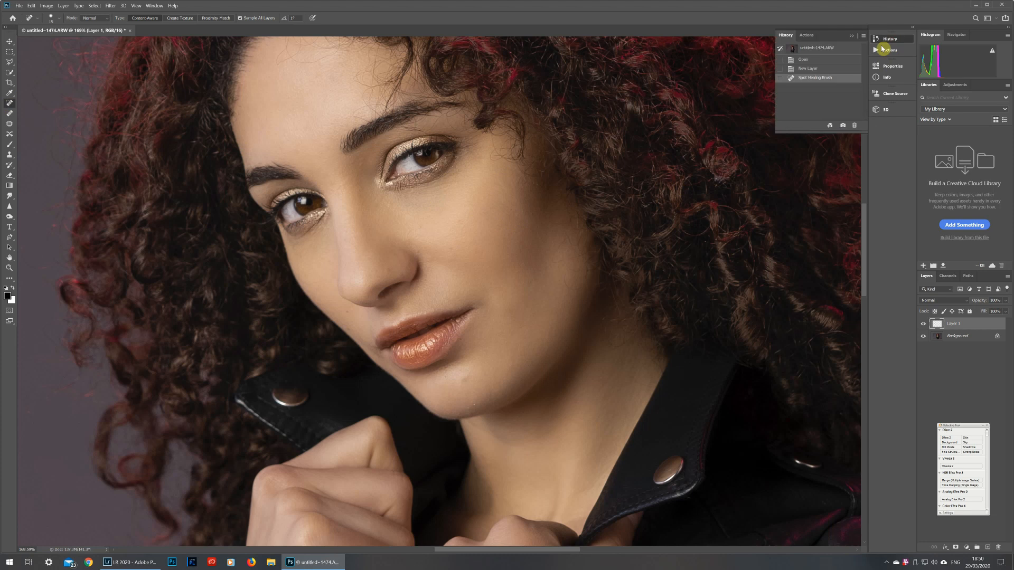
pyautogui.click(803, 70)
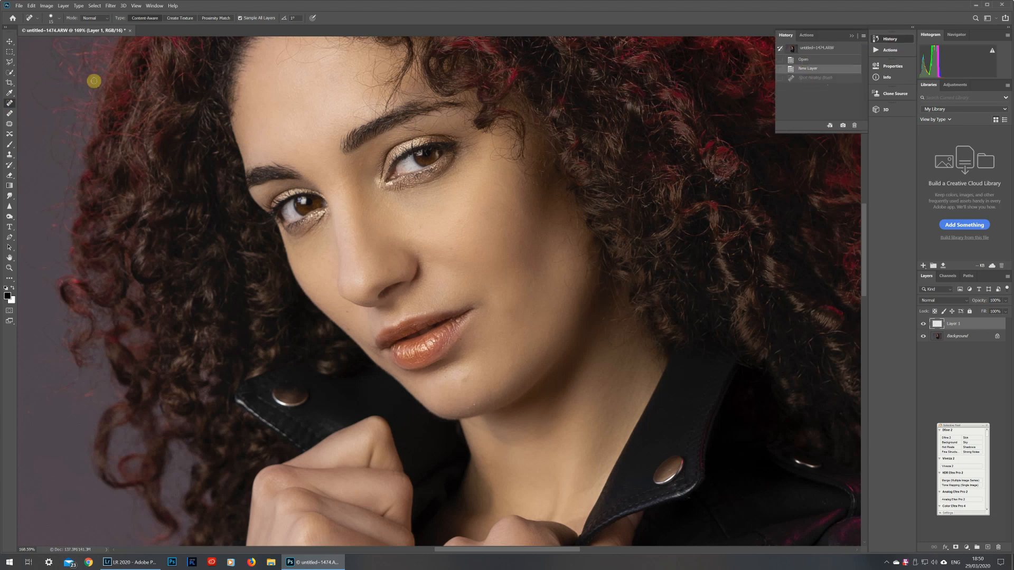
# Step: Heal the mark beside the outer corner of the model's left eye with a much smaller Healing Brush
pyautogui.click(10, 114)
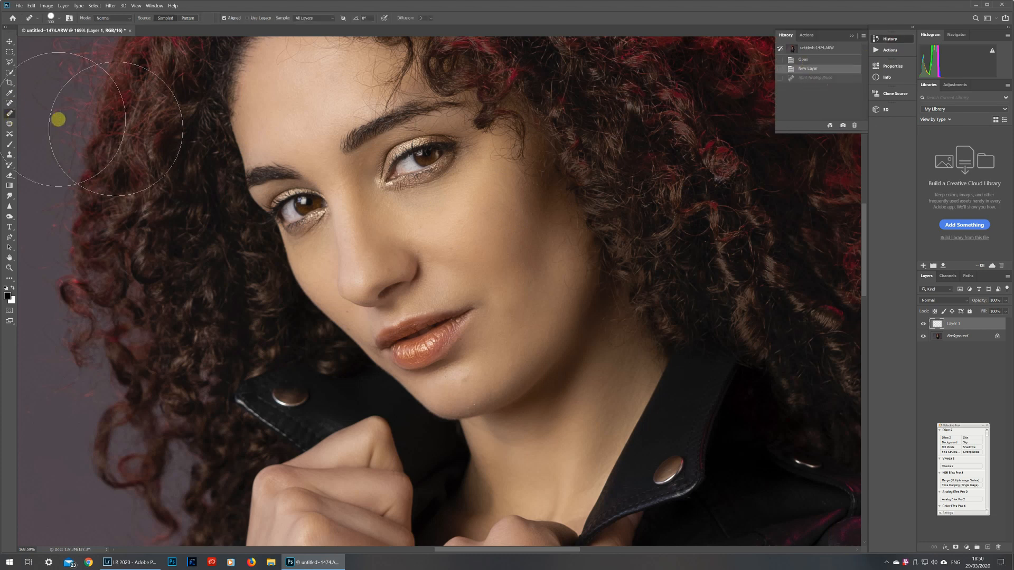
pyautogui.press('[')
pyautogui.press('[')
pyautogui.press('[')
pyautogui.press('[')
pyautogui.press('[')
pyautogui.press('[')
pyautogui.press('[')
pyautogui.press('[')
pyautogui.press('[')
pyautogui.press('[')
pyautogui.press('[')
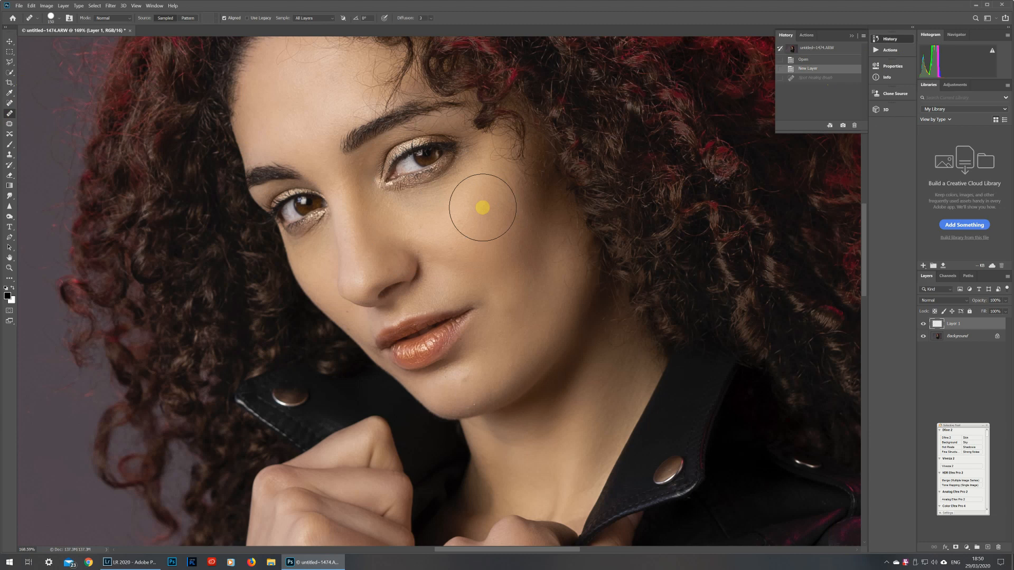
pyautogui.press('[')
pyautogui.press('[')
pyautogui.press('[')
pyautogui.moveTo(502, 171); pyautogui.dragTo(511, 192)
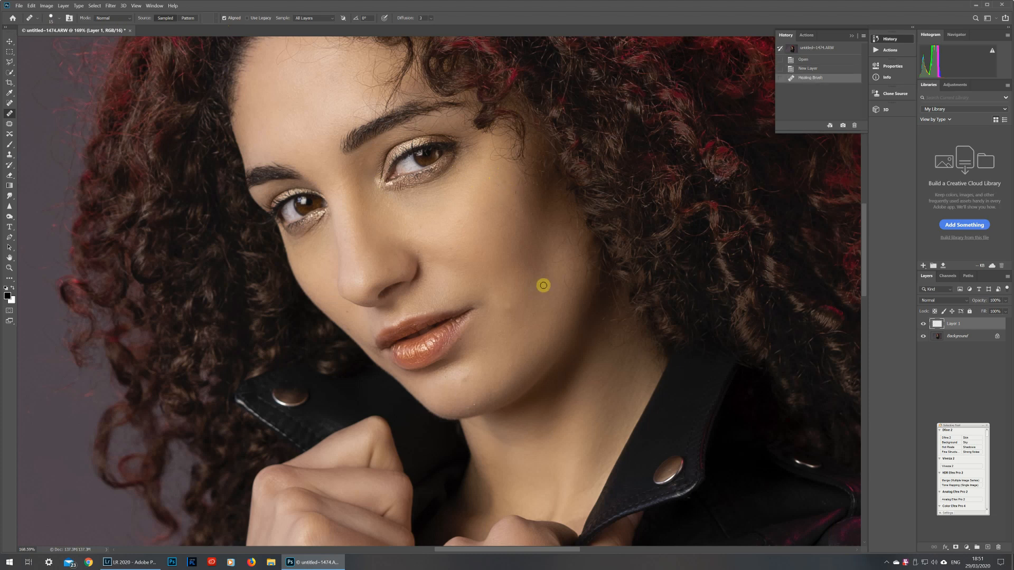
# Step: Heal the small blemishes on the nose, the cheek beside it and the chin with the Healing Brush
pyautogui.click(388, 271)
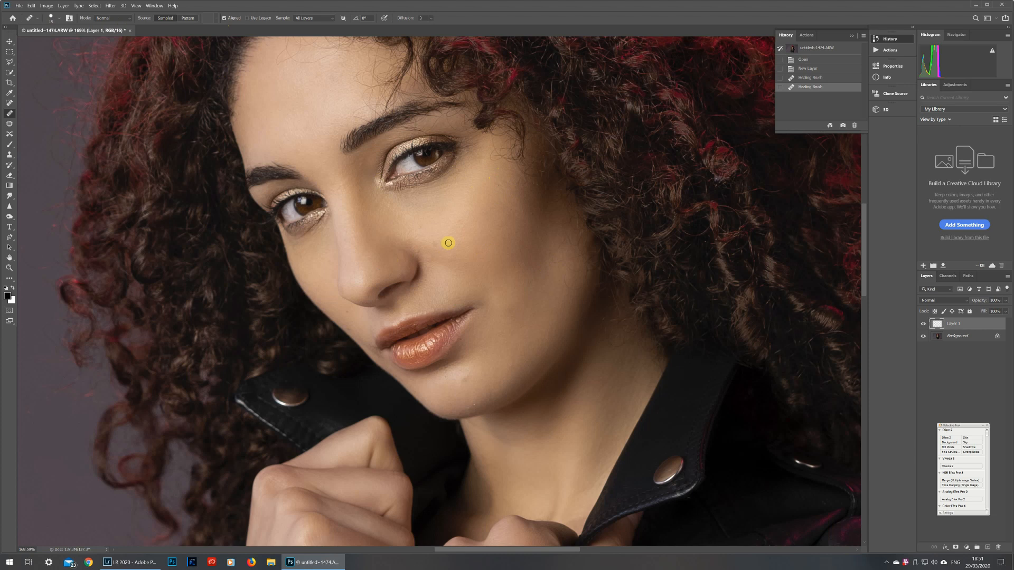
pyautogui.moveTo(416, 249); pyautogui.dragTo(420, 248)
pyautogui.click(421, 248)
pyautogui.click(421, 228)
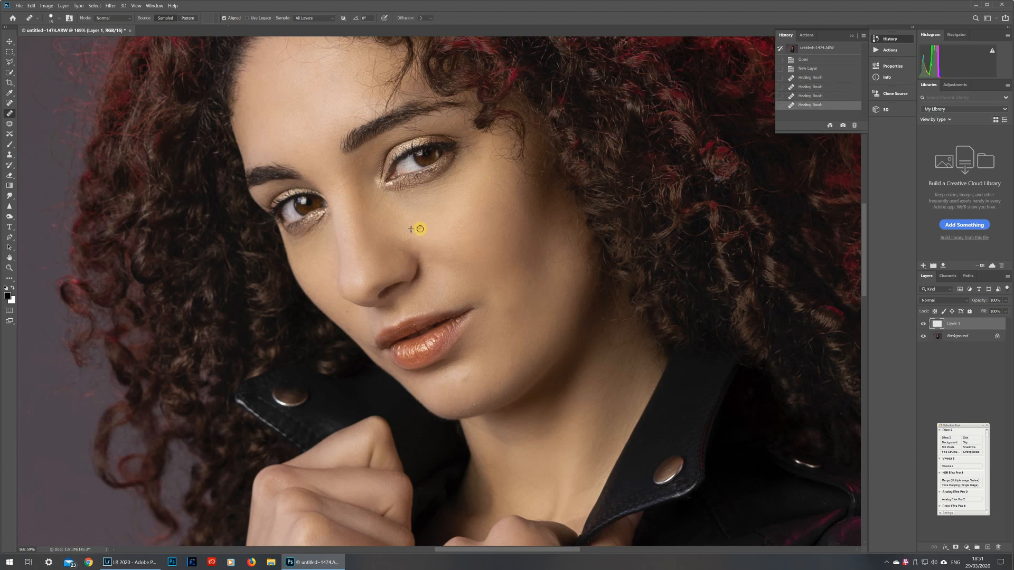
pyautogui.click(465, 382)
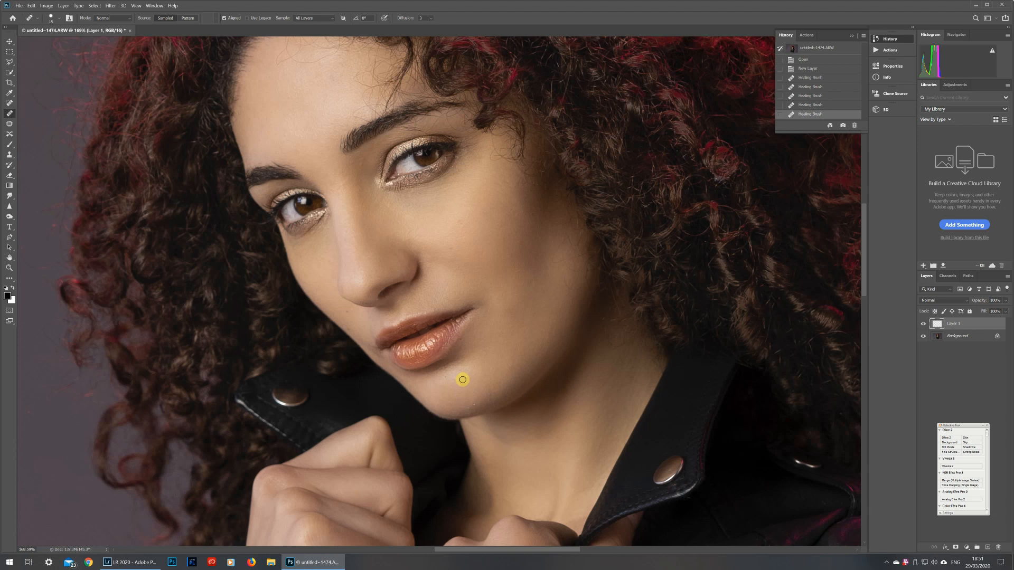
pyautogui.click(474, 405)
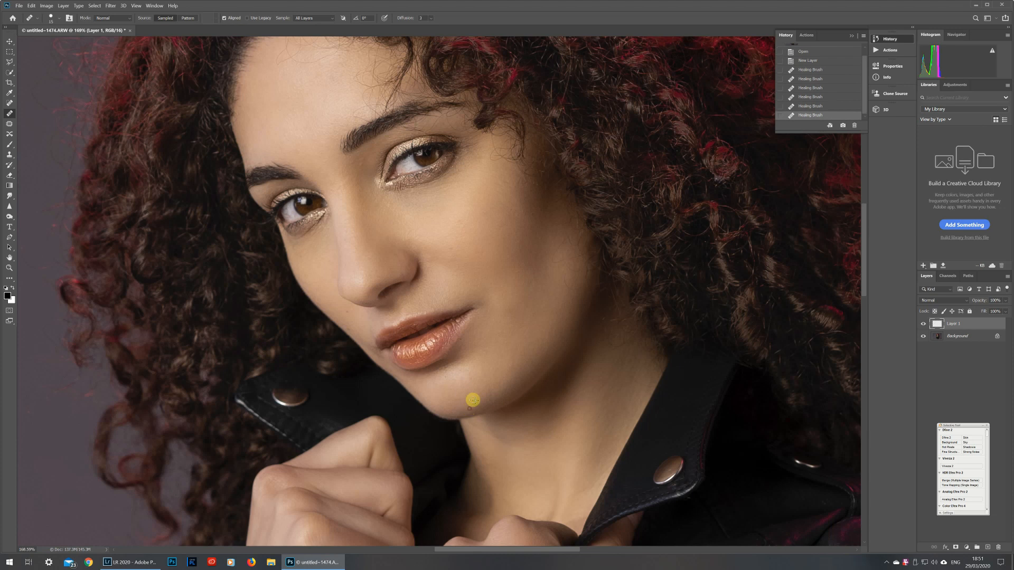
# Step: Heal the blemishes on the model's left cheek and between the eyebrows using sampled nearby skin
pyautogui.click(517, 246)
pyautogui.keyDown('alt'); pyautogui.click(354, 160); pyautogui.keyUp('alt')
pyautogui.moveTo(362, 159); pyautogui.dragTo(360, 164)
pyautogui.keyDown('alt'); pyautogui.click(286, 129); pyautogui.keyUp('alt')
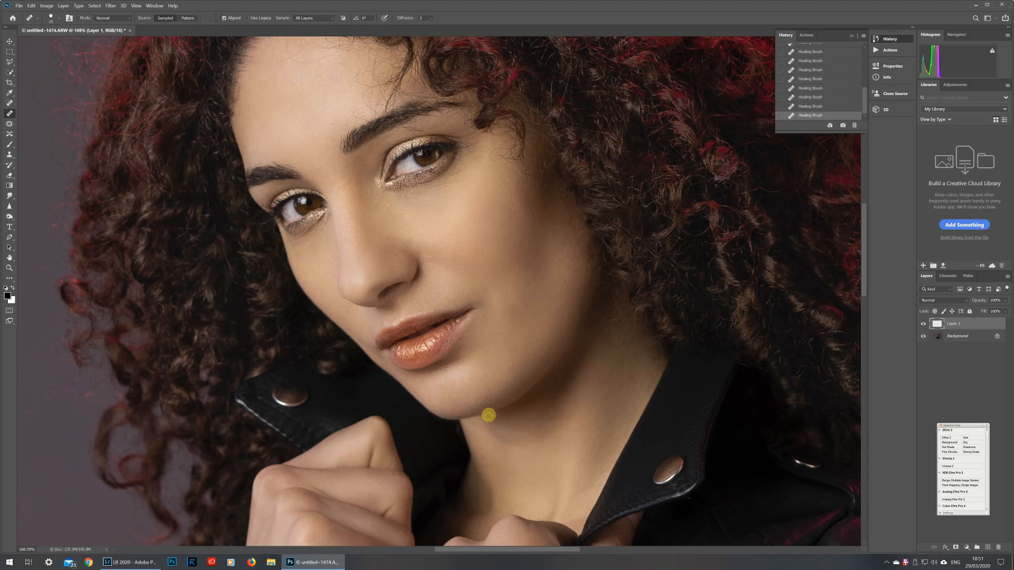
# Step: Heal the upper forehead near the hairline and the outer left cheek with skin sampled nearby
pyautogui.moveTo(866, 281); pyautogui.dragTo(867, 258)
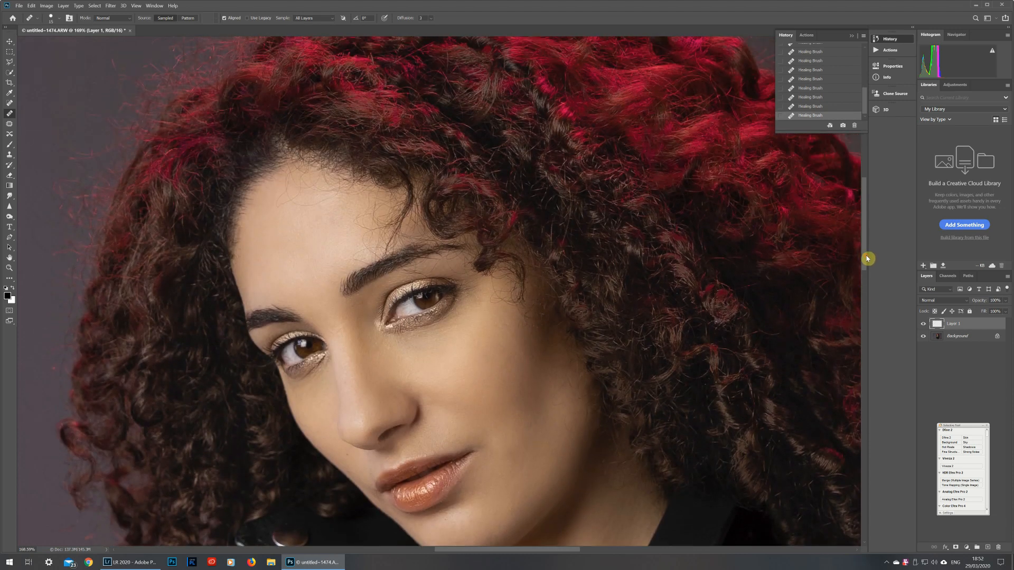
pyautogui.keyDown('alt'); pyautogui.click(342, 218); pyautogui.keyUp('alt')
pyautogui.moveTo(276, 204); pyautogui.dragTo(266, 206)
pyautogui.keyDown('alt'); pyautogui.click(558, 383); pyautogui.keyUp('alt')
pyautogui.moveTo(559, 399); pyautogui.dragTo(576, 414)
pyautogui.keyDown('alt'); pyautogui.click(280, 187); pyautogui.keyUp('alt')
pyautogui.keyDown('alt'); pyautogui.click(359, 233); pyautogui.keyUp('alt')
# Step: Undo the last healing stroke and retouch the skin just beneath the outer end of the model's left eyebrow
pyautogui.click(812, 109)
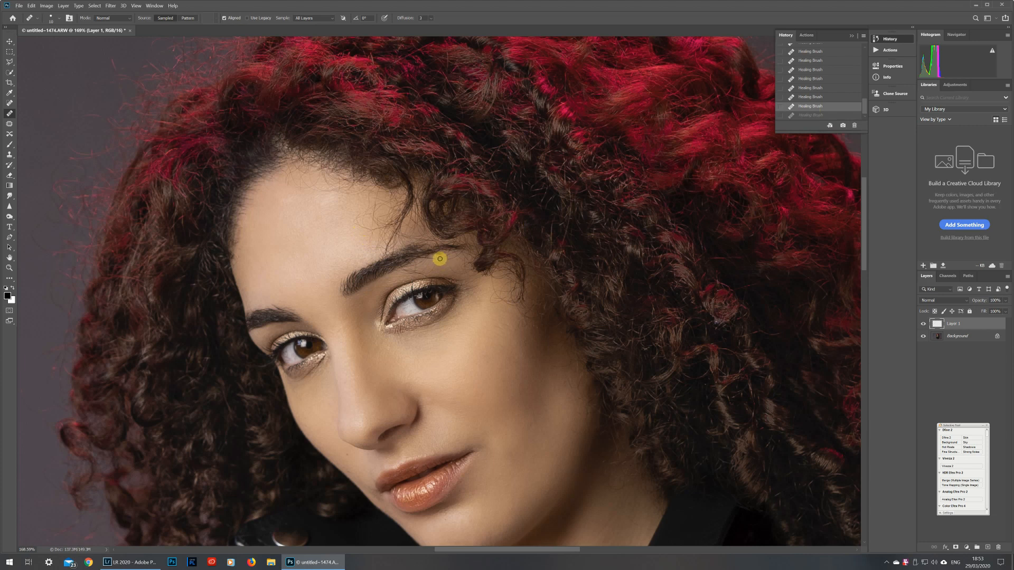
pyautogui.moveTo(438, 263)
pyautogui.mouseDown()
pyautogui.moveTo(431, 270)
pyautogui.moveTo(446, 262)
pyautogui.mouseUp()
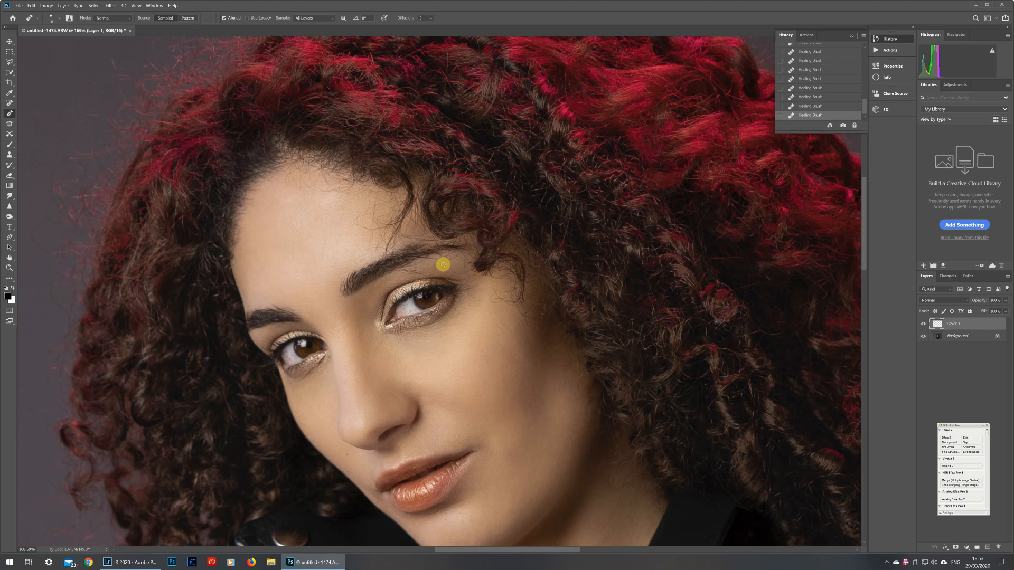
pyautogui.keyDown('alt'); pyautogui.click(445, 264); pyautogui.keyUp('alt')
pyautogui.moveTo(448, 265); pyautogui.dragTo(452, 270)
# Step: Compare the left eyebrow area with and without the latest healing stroke, and undo the last three healing strokes
pyautogui.click(813, 106)
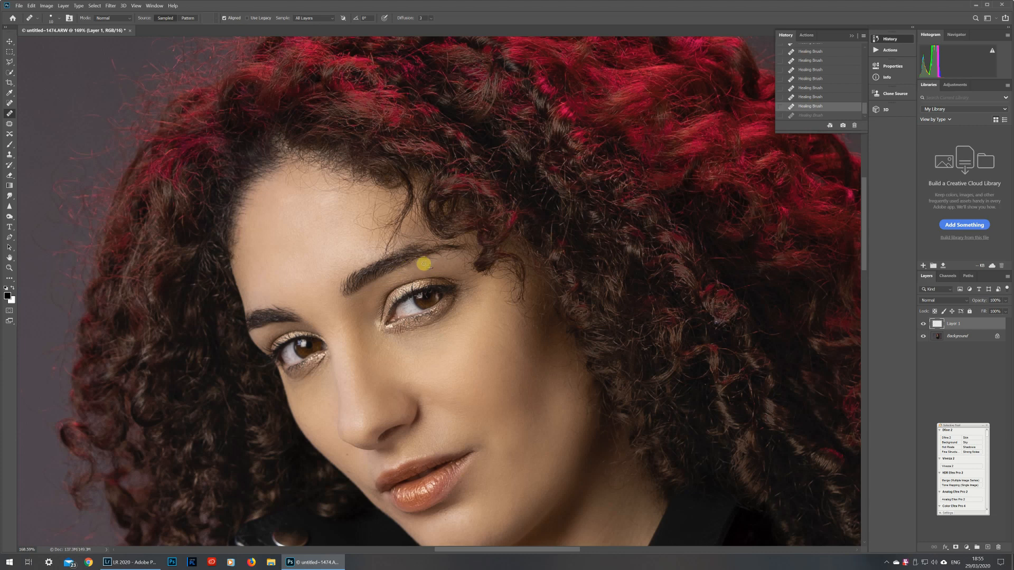
pyautogui.hotkey('ctrl', 'shift', 'z')
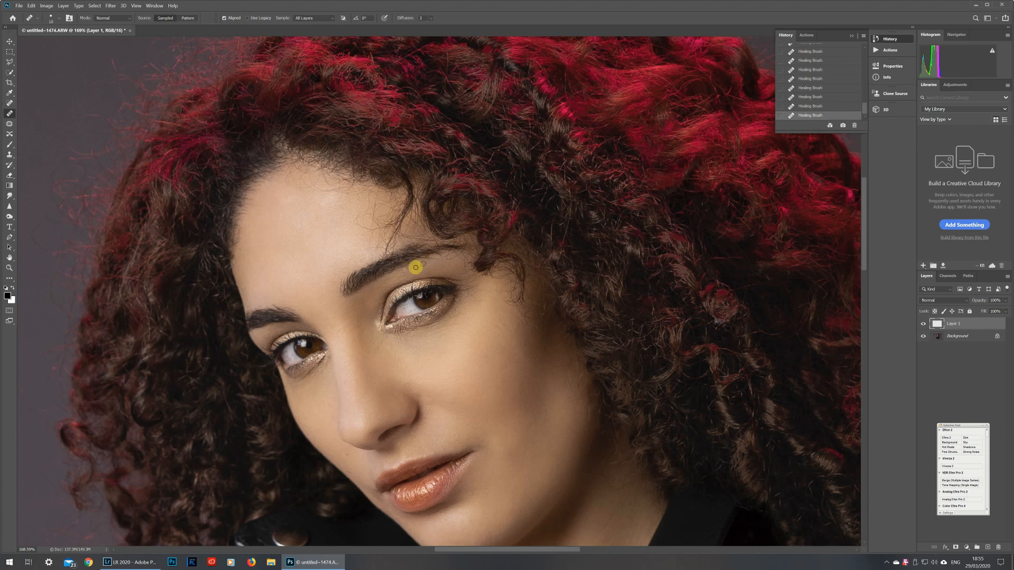
pyautogui.click(812, 107)
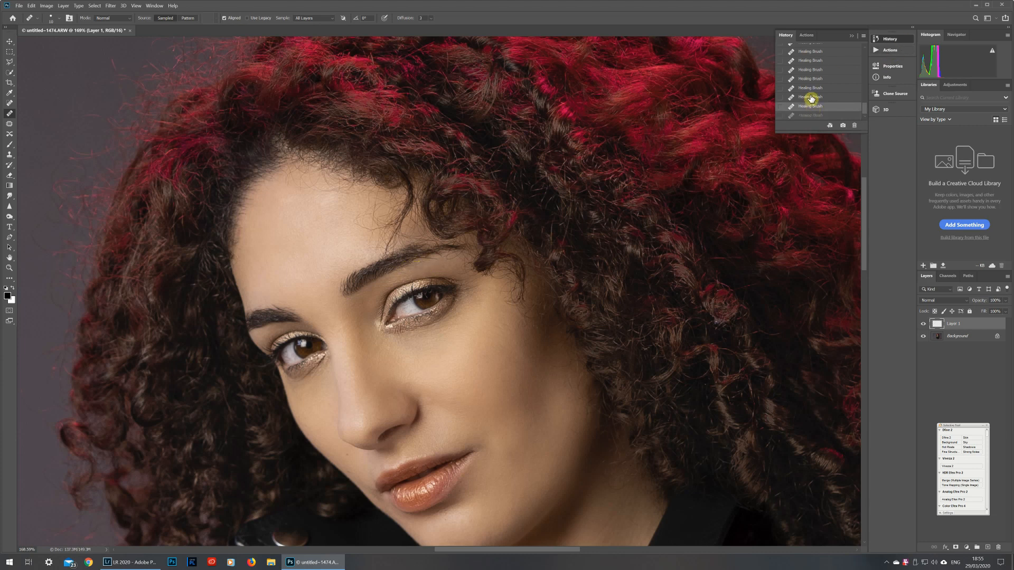
pyautogui.click(809, 99)
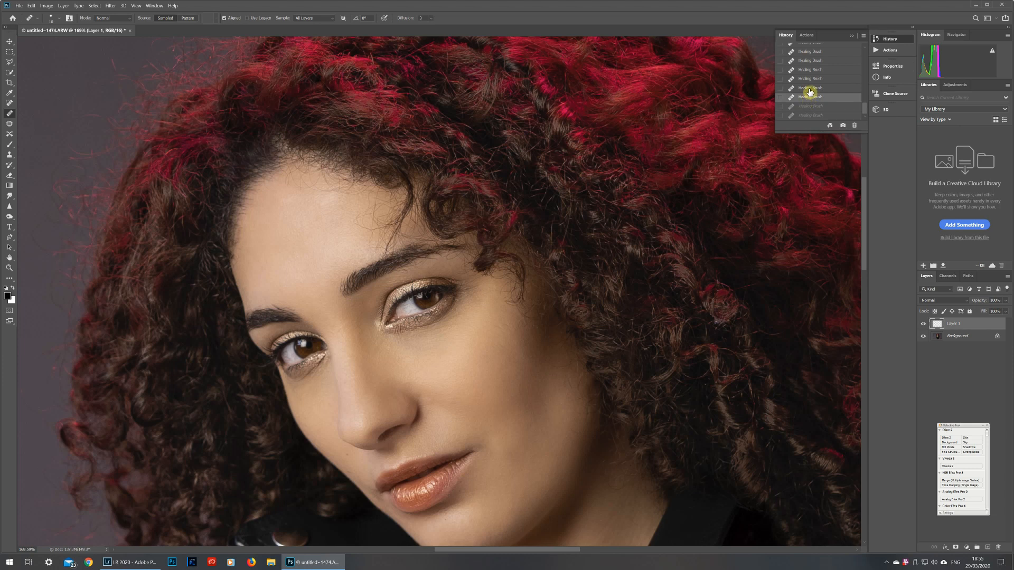
pyautogui.click(811, 89)
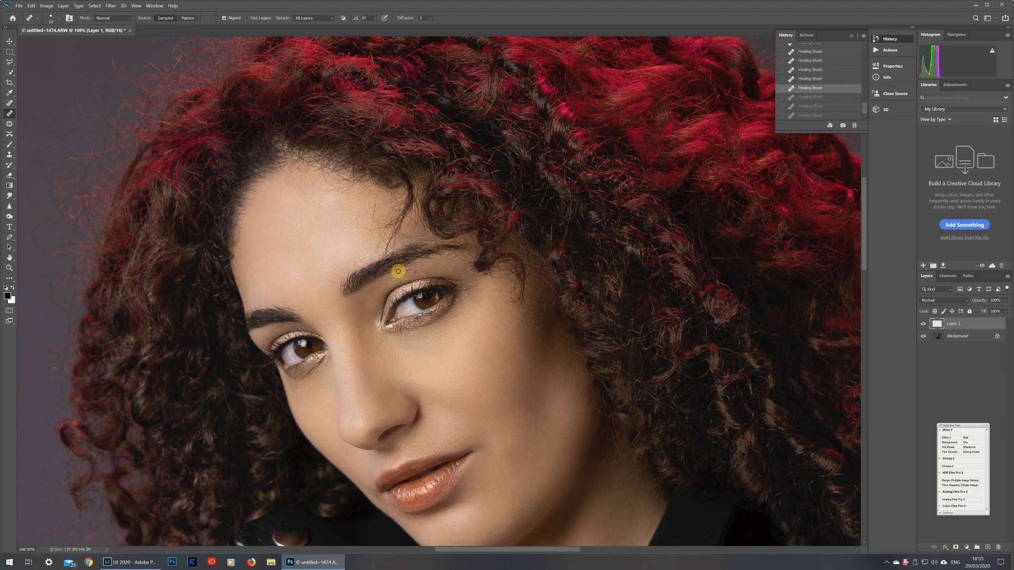
# Step: Redo the three undone healing strokes and heal the skin beneath the model's left eyebrow with skin sampled nearby
pyautogui.hotkey('ctrl', 'shift', 'z')
pyautogui.hotkey('ctrl', 'shift', 'z')
pyautogui.hotkey('ctrl', 'shift', 'z')
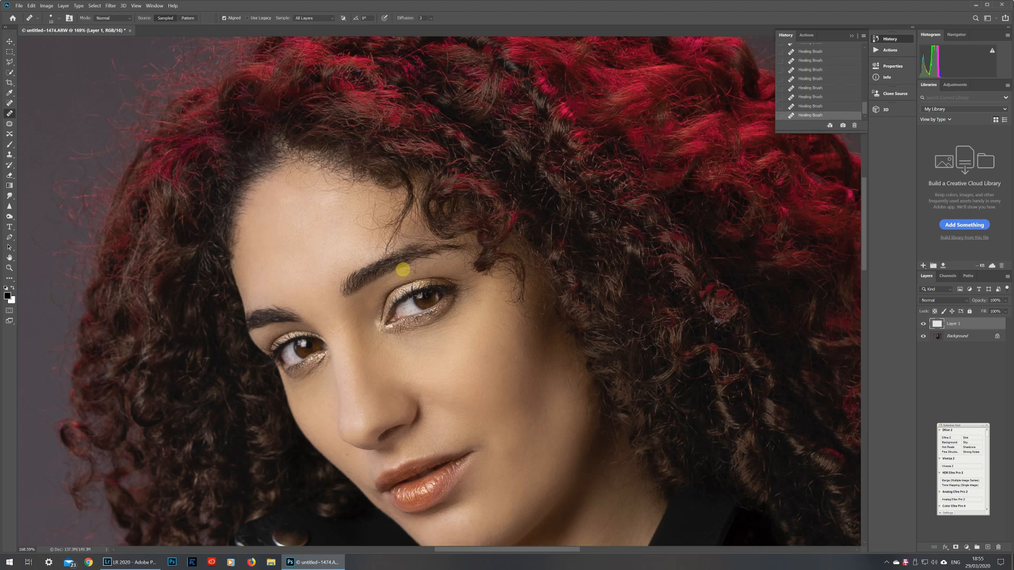
pyautogui.keyDown('alt'); pyautogui.click(397, 275); pyautogui.keyUp('alt')
pyautogui.click(404, 270)
pyautogui.moveTo(404, 270); pyautogui.dragTo(411, 270)
pyautogui.moveTo(416, 269); pyautogui.dragTo(400, 275)
# Step: Step back one healing stroke, and heal spots beneath the left eyebrow's outer half and on the forehead
pyautogui.click(816, 108)
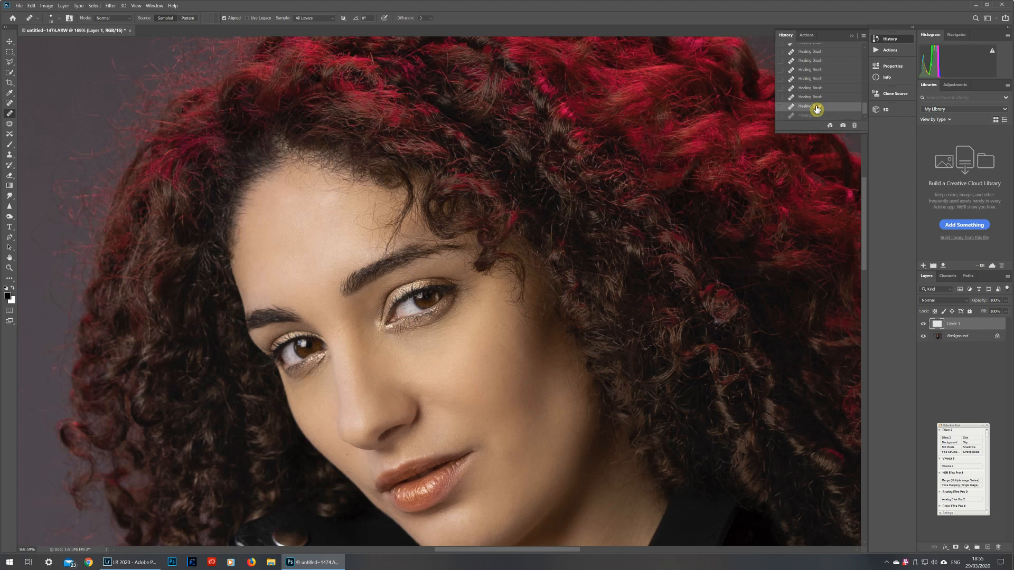
pyautogui.click(425, 265)
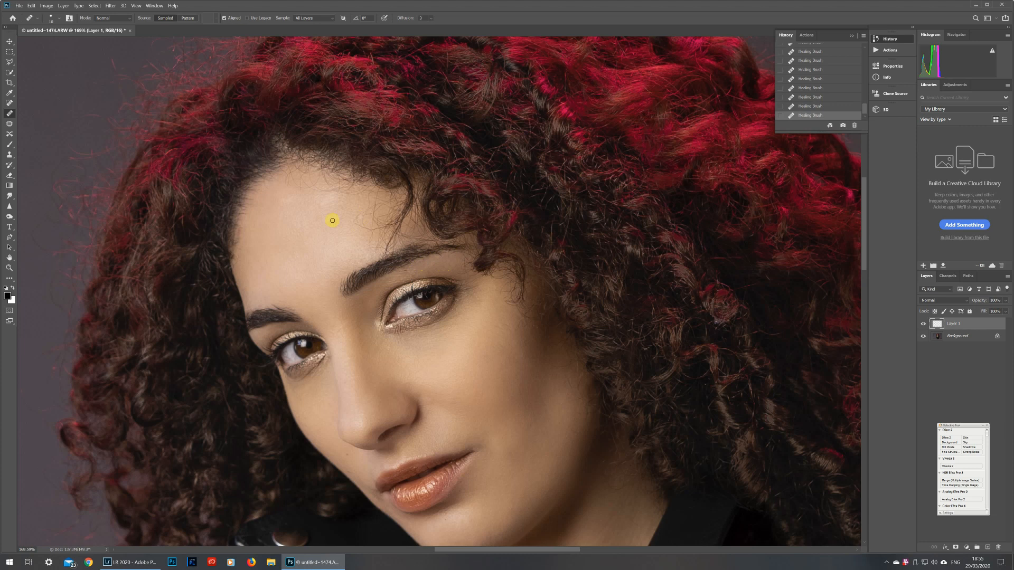
pyautogui.keyDown('alt'); pyautogui.click(354, 213); pyautogui.keyUp('alt')
pyautogui.moveTo(351, 220)
pyautogui.mouseDown()
pyautogui.moveTo(366, 228)
pyautogui.moveTo(362, 216)
pyautogui.moveTo(371, 232)
pyautogui.moveTo(357, 240)
pyautogui.moveTo(365, 222)
pyautogui.mouseUp()
# Step: Compare the whole portrait with and without the healing layer
pyautogui.scroll(-2, 394, 188)
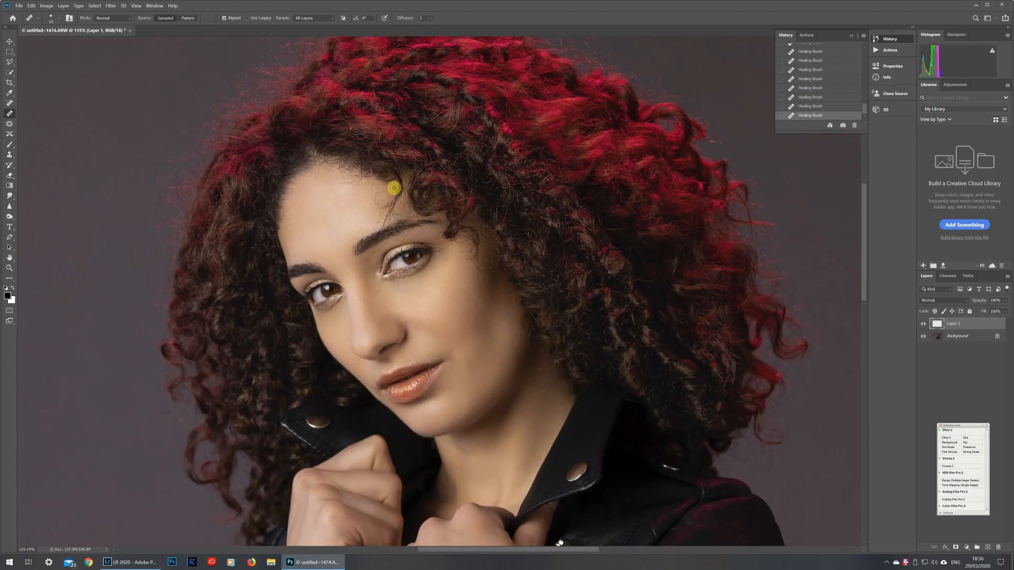
pyautogui.scroll(-6, 394, 188)
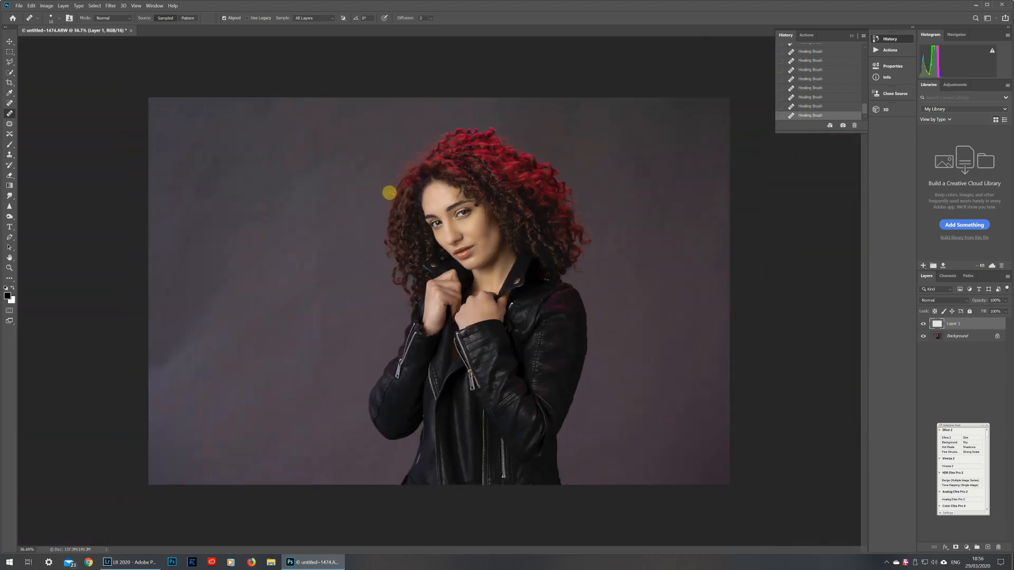
pyautogui.scroll(1, 389, 193)
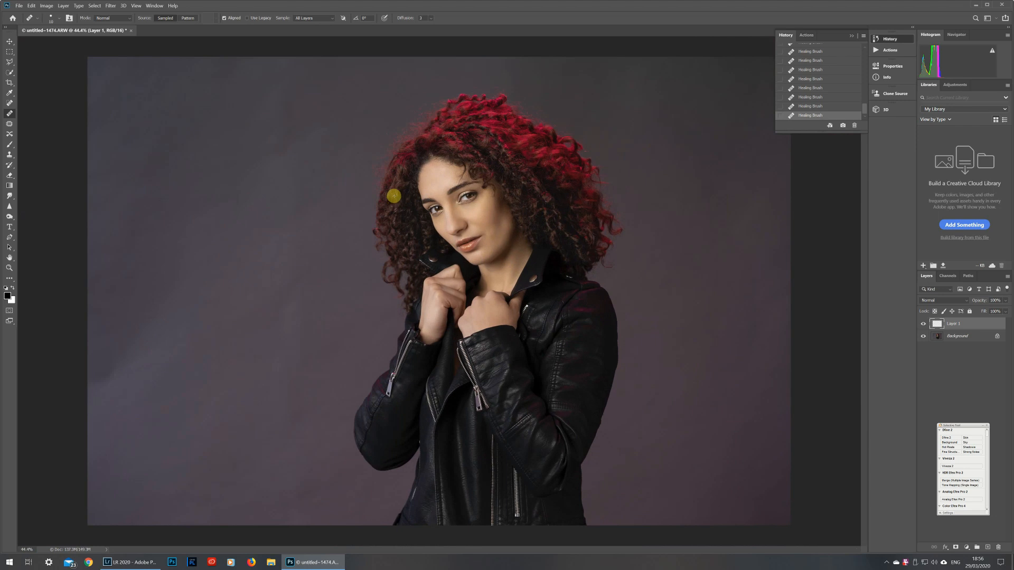
pyautogui.click(924, 325)
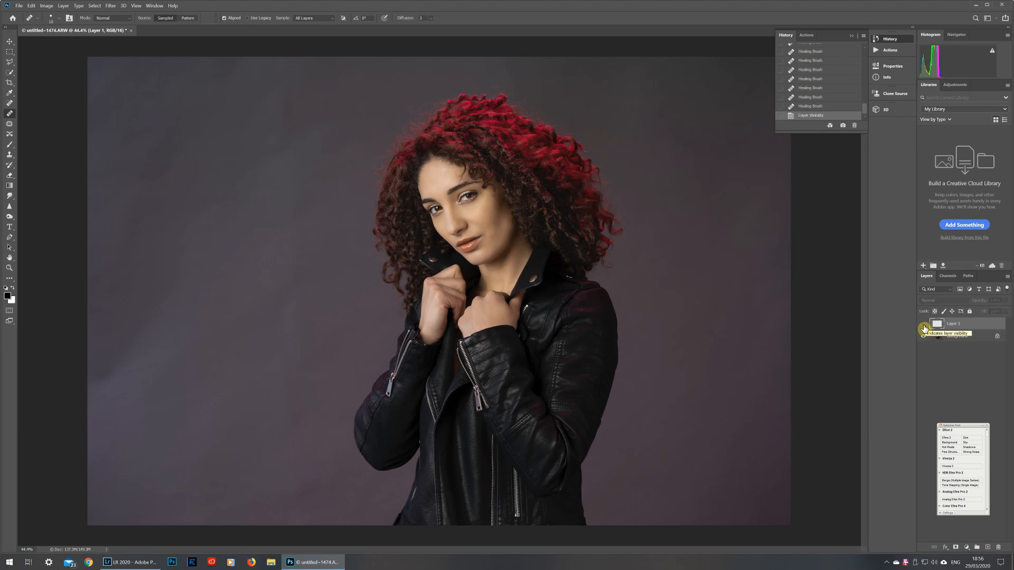
pyautogui.click(924, 326)
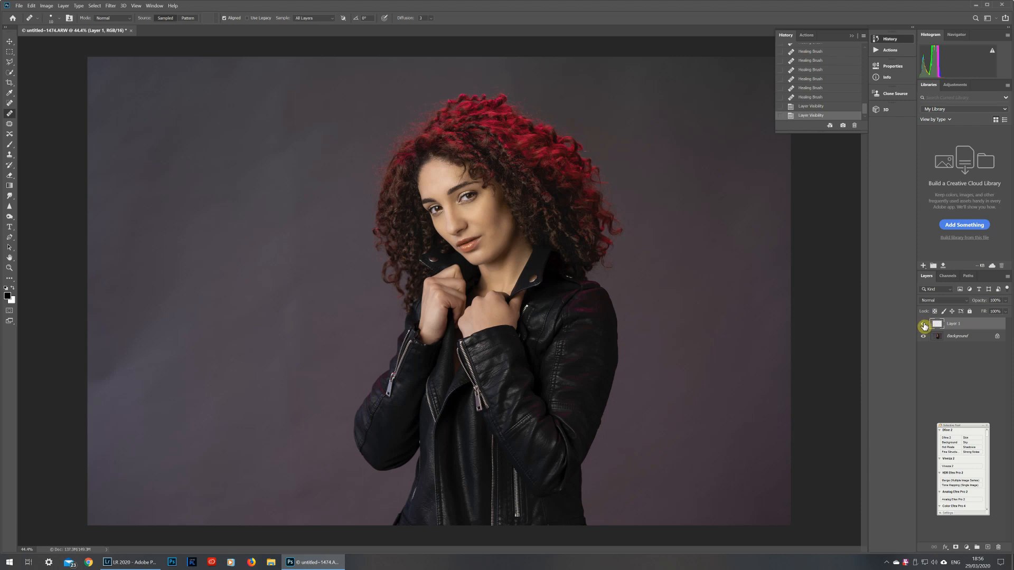
pyautogui.click(924, 327)
pyautogui.click(924, 327)
pyautogui.click(924, 326)
pyautogui.click(924, 326)
pyautogui.click(924, 327)
pyautogui.click(924, 327)
pyautogui.click(924, 326)
pyautogui.click(924, 326)
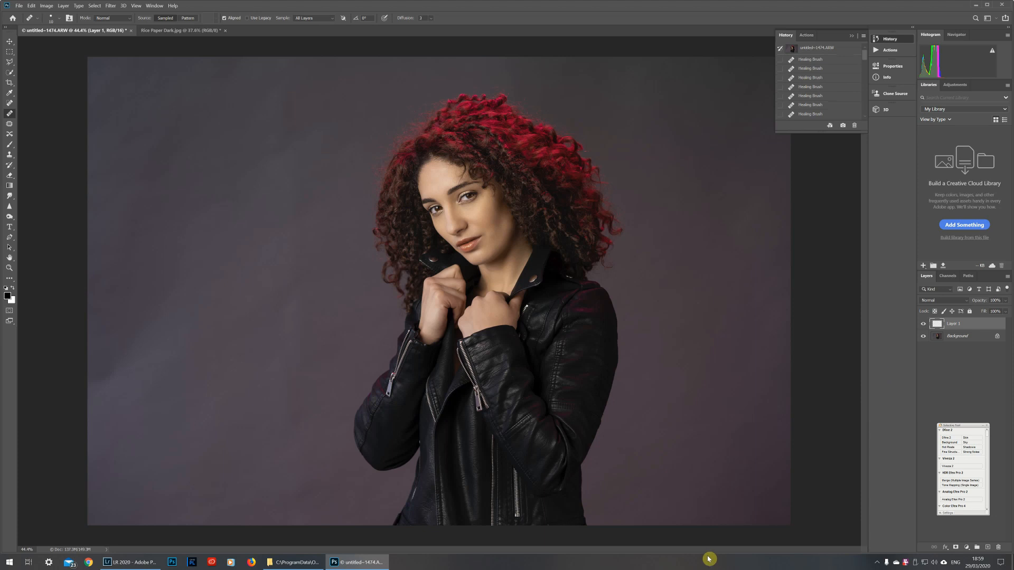
# Step: Arrange the portrait and Rice Paper Dark.jpg side by side
pyautogui.click(172, 31)
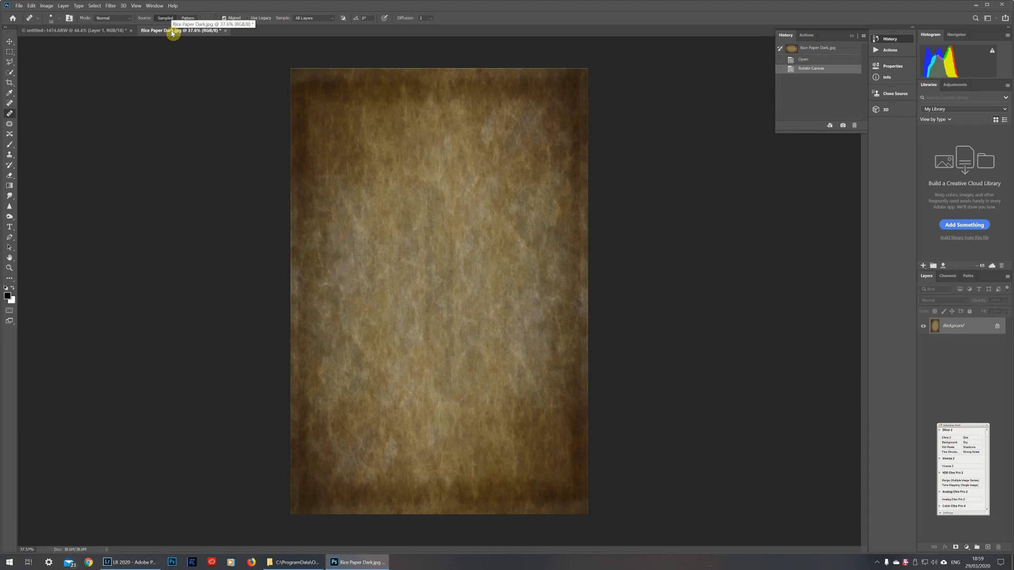
pyautogui.click(153, 7)
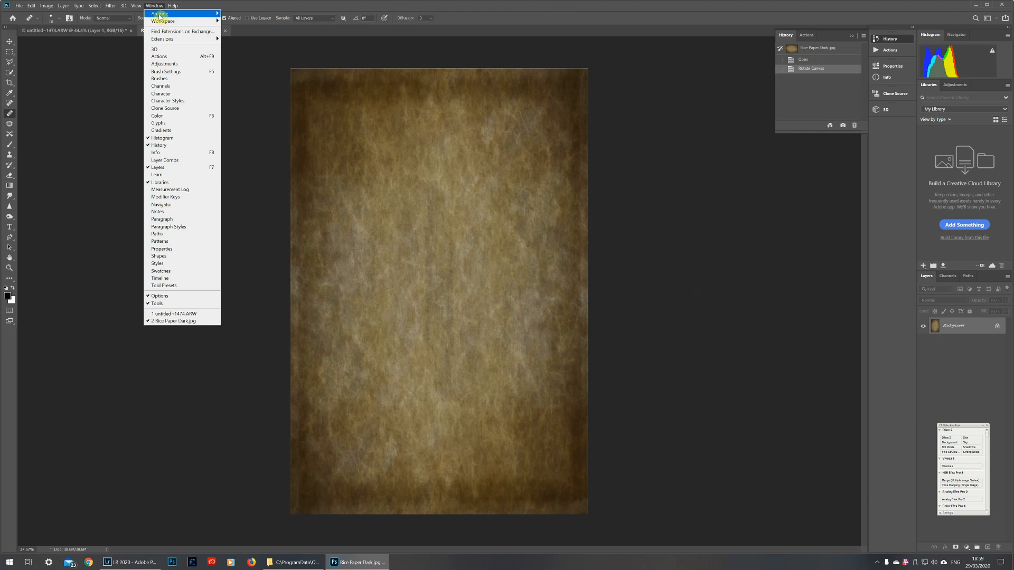
pyautogui.moveTo(164, 14)
pyautogui.click(252, 15)
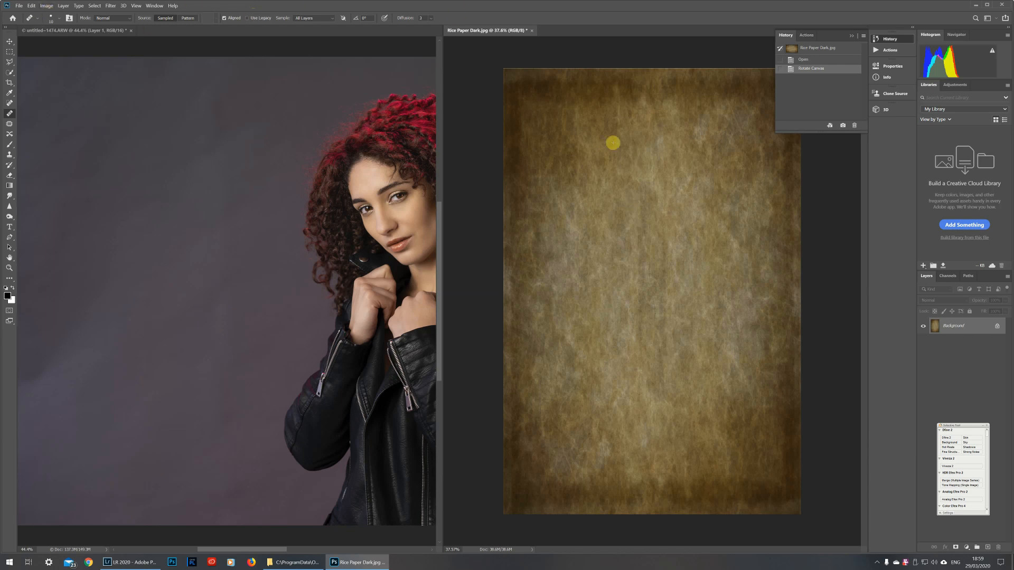
# Step: Undo the canvas rotation of Rice Paper Dark.jpg
pyautogui.click(50, 7)
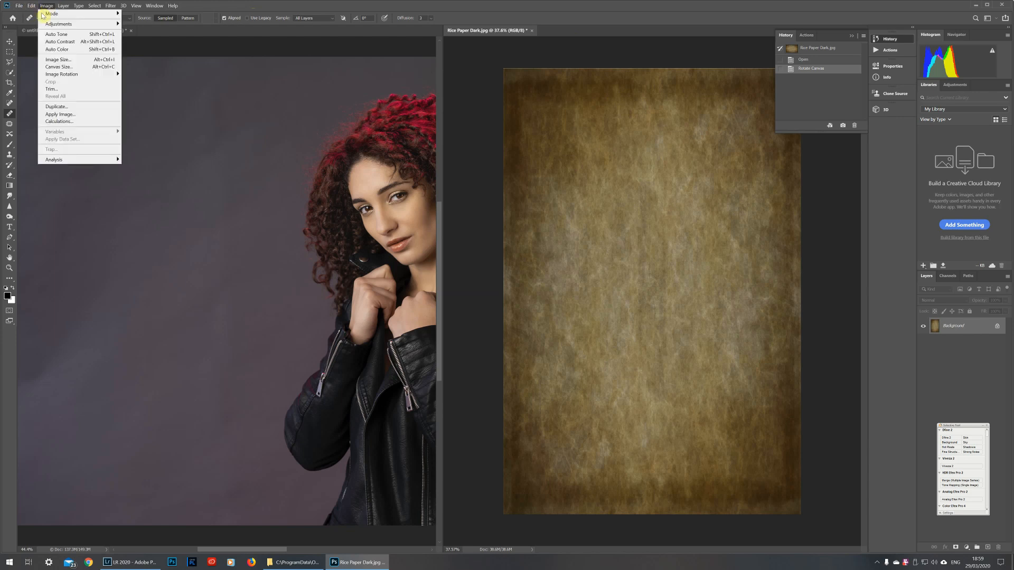
pyautogui.moveTo(72, 79)
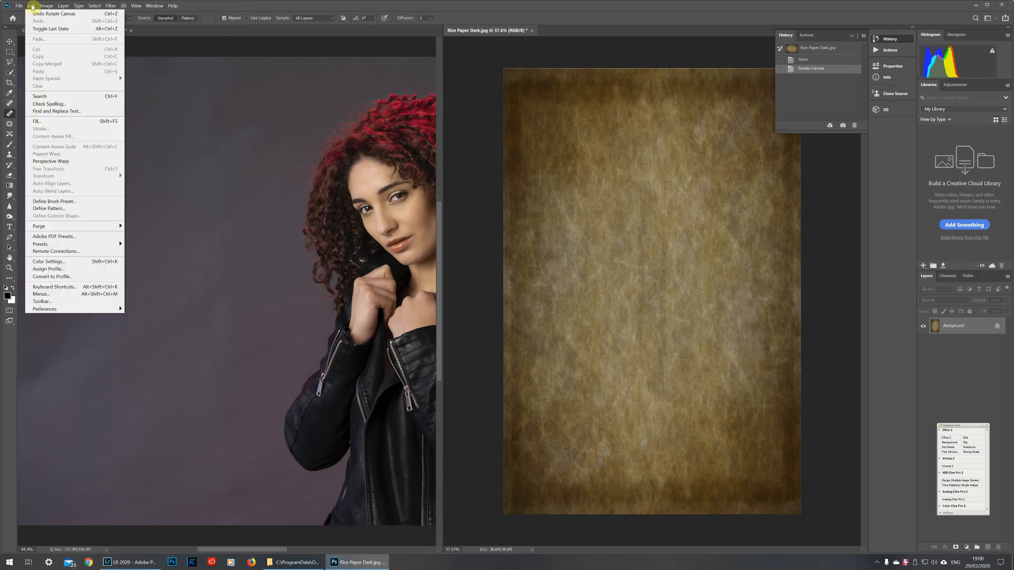
pyautogui.click(44, 14)
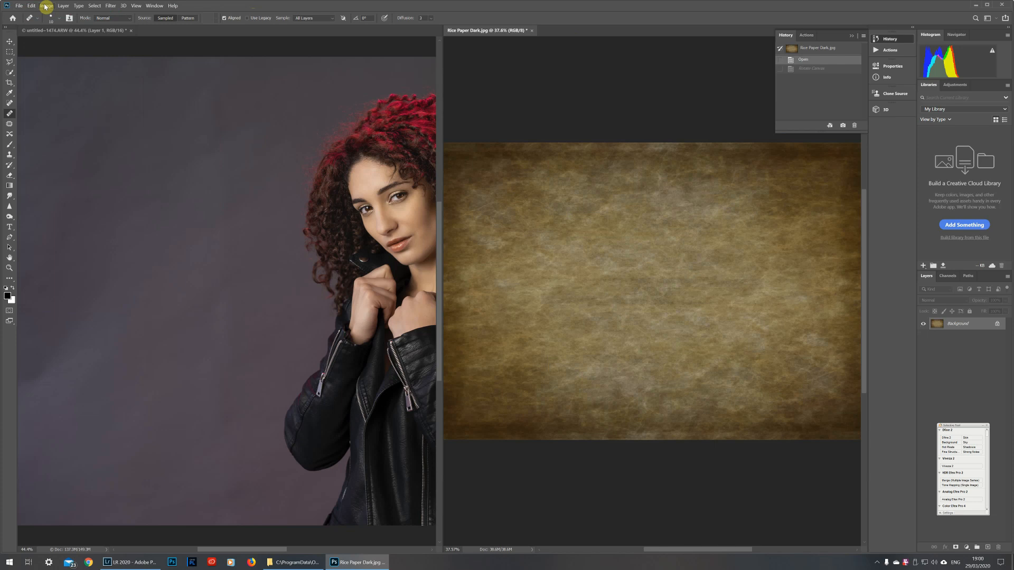
# Step: Copy the rice paper texture into the portrait document as a new layer despite the depth difference, and close Rice Paper Dark.jpg
pyautogui.click(10, 44)
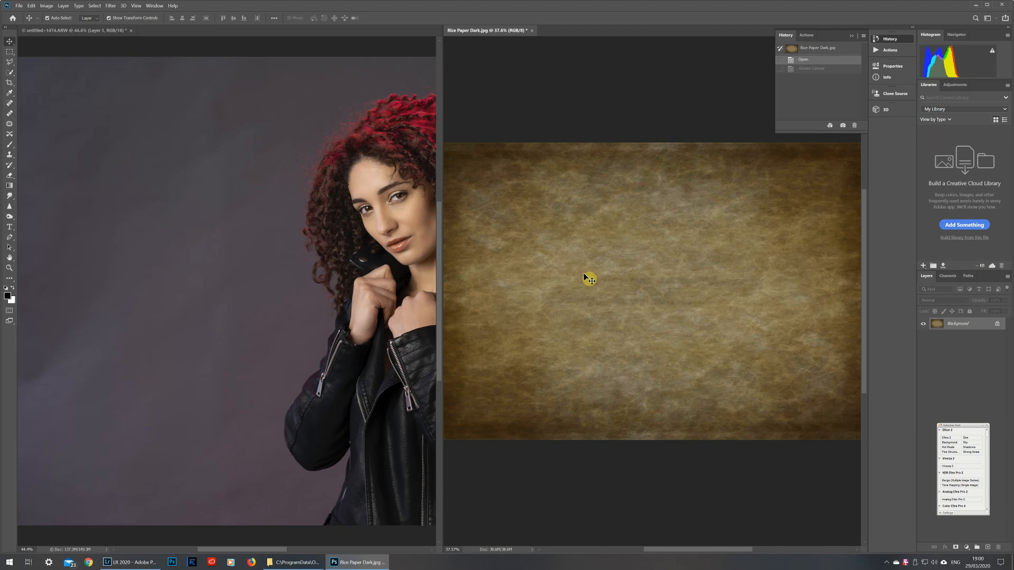
pyautogui.moveTo(587, 274); pyautogui.dragTo(291, 283)
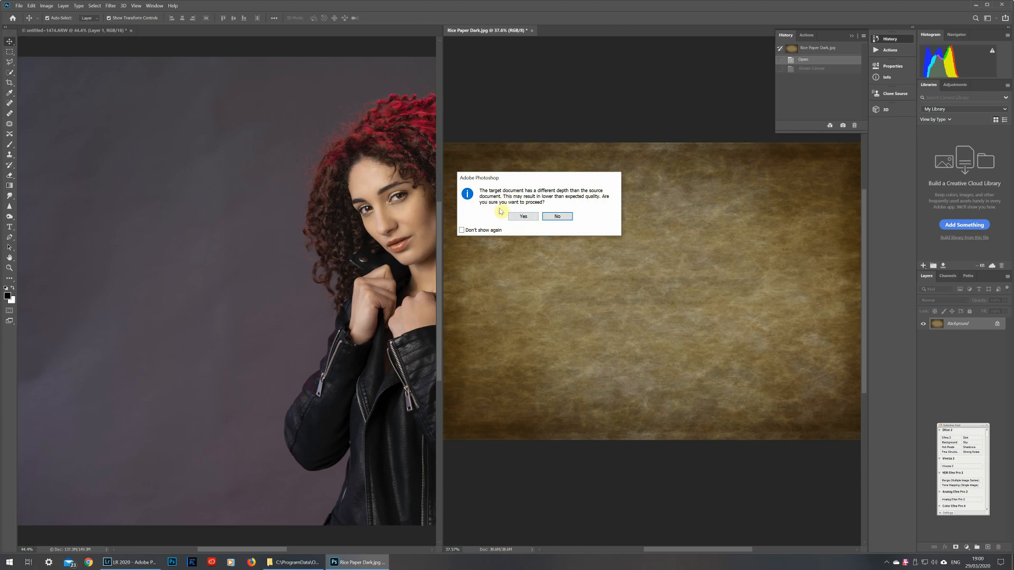
pyautogui.click(523, 217)
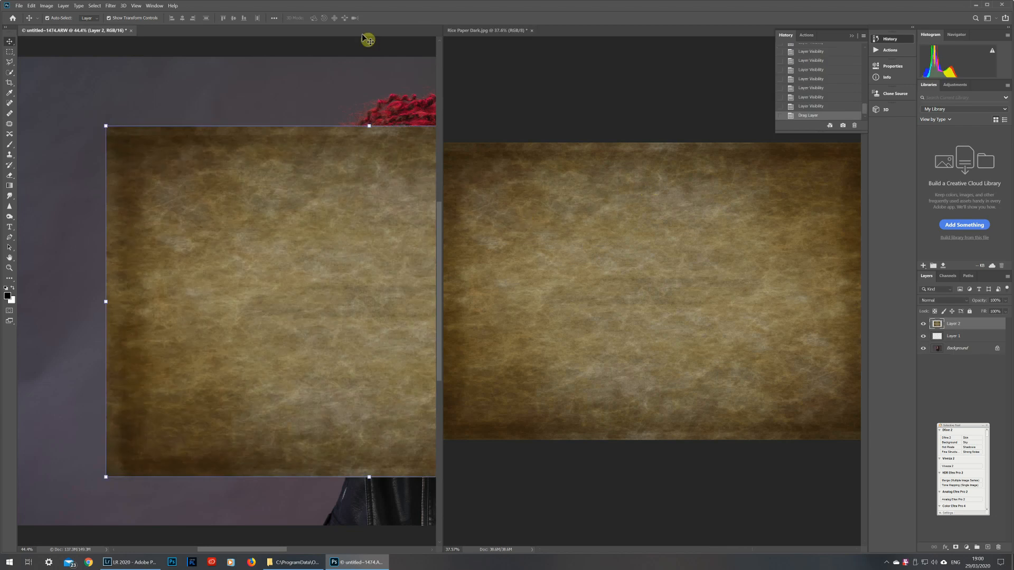
pyautogui.click(533, 31)
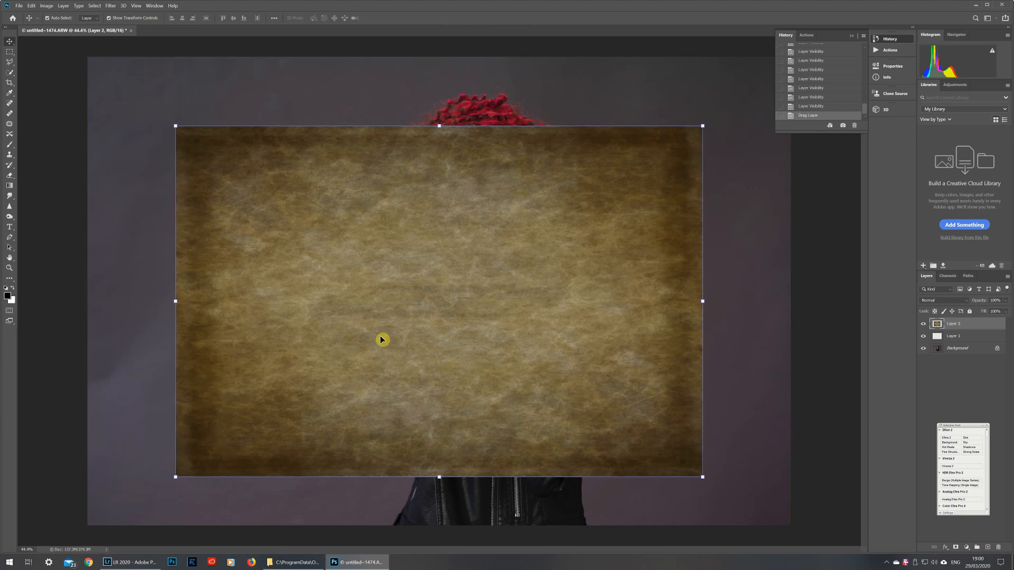
# Step: Align the texture with the canvas's upper-left corner and scale it proportionally to about 133.77% so it covers the whole portrait
pyautogui.click(878, 39)
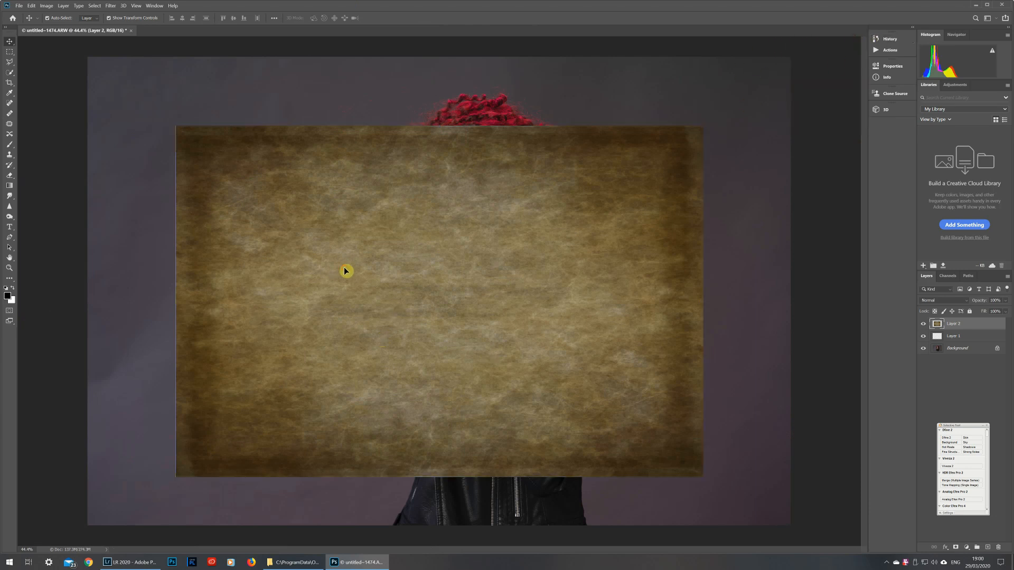
pyautogui.moveTo(346, 271); pyautogui.dragTo(258, 200)
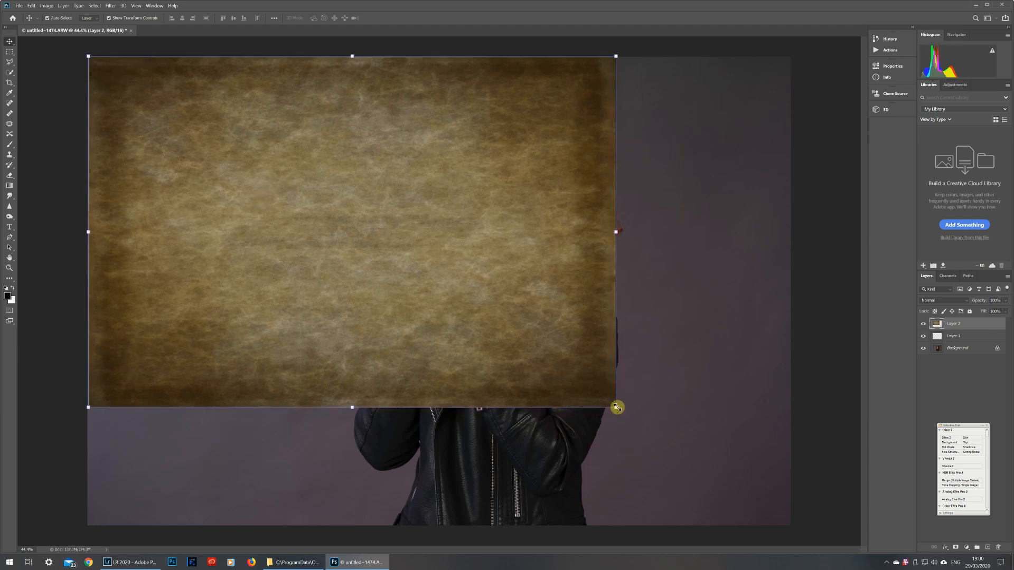
pyautogui.moveTo(617, 407); pyautogui.dragTo(792, 521)
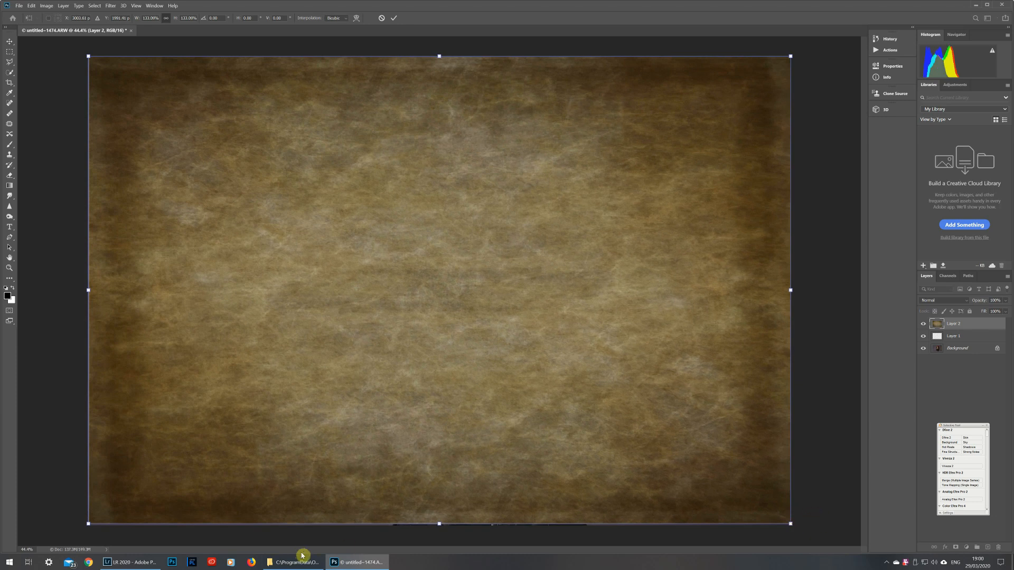
pyautogui.moveTo(441, 525); pyautogui.dragTo(442, 527)
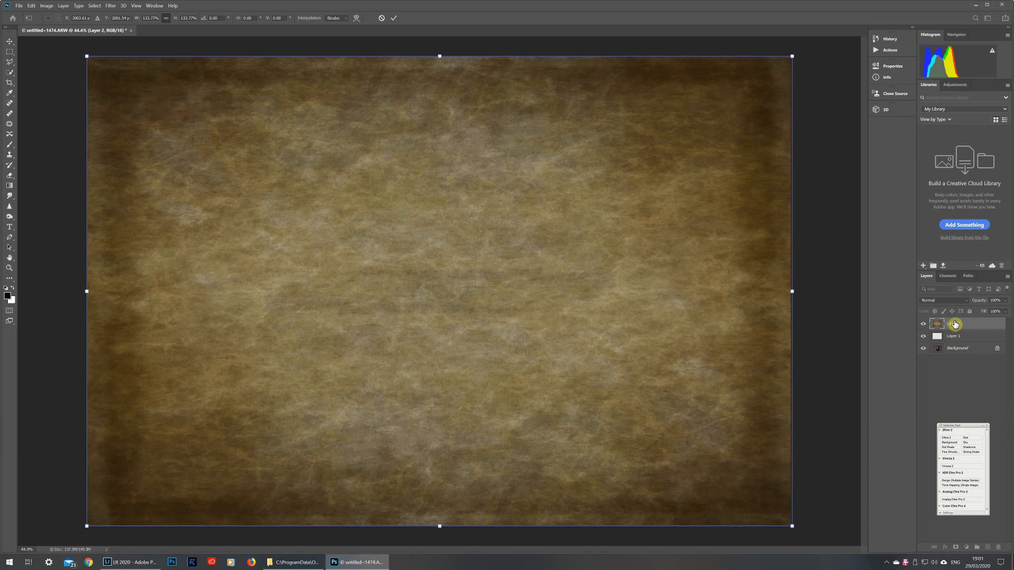
# Step: Try the Linear Light and Hard Light blend modes on the texture layer and settle on Soft Light
pyautogui.click(953, 301)
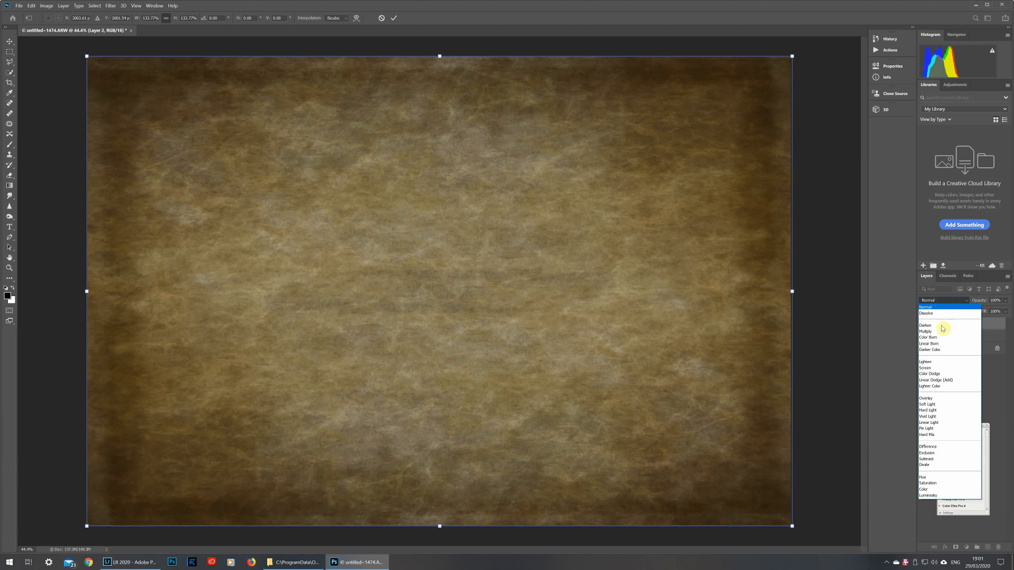
pyautogui.click(931, 423)
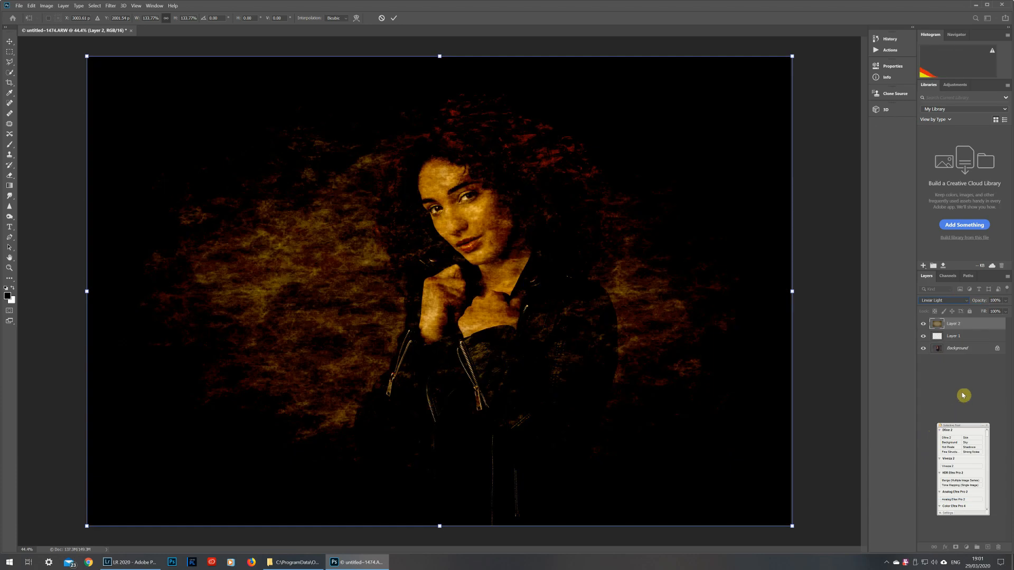
pyautogui.click(938, 301)
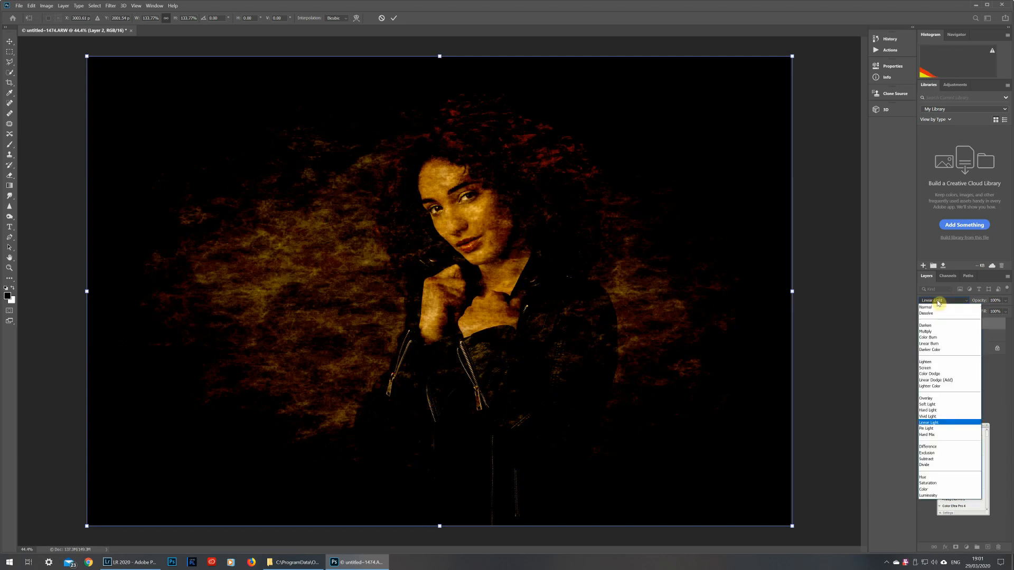
pyautogui.click(933, 411)
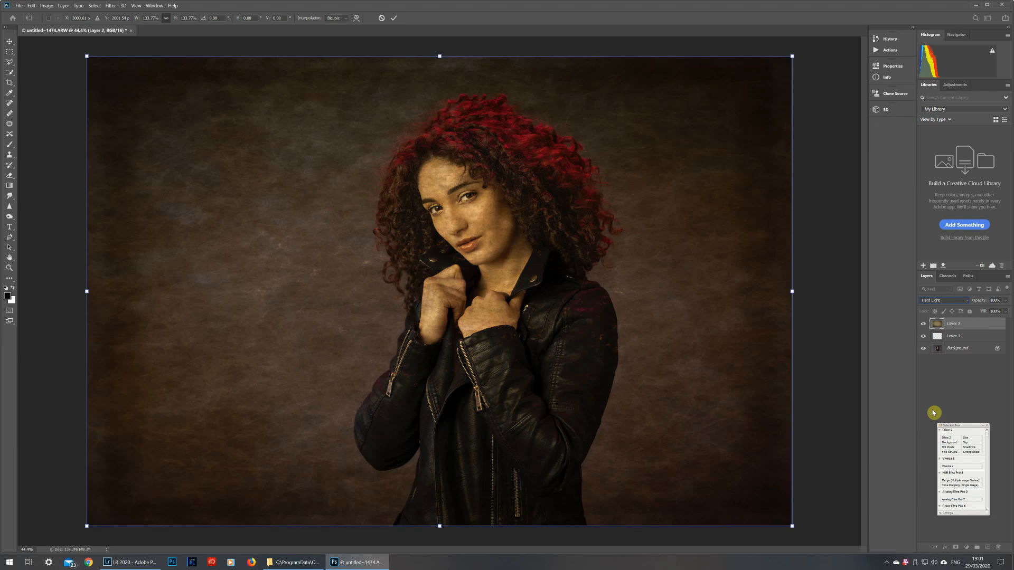
pyautogui.click(943, 300)
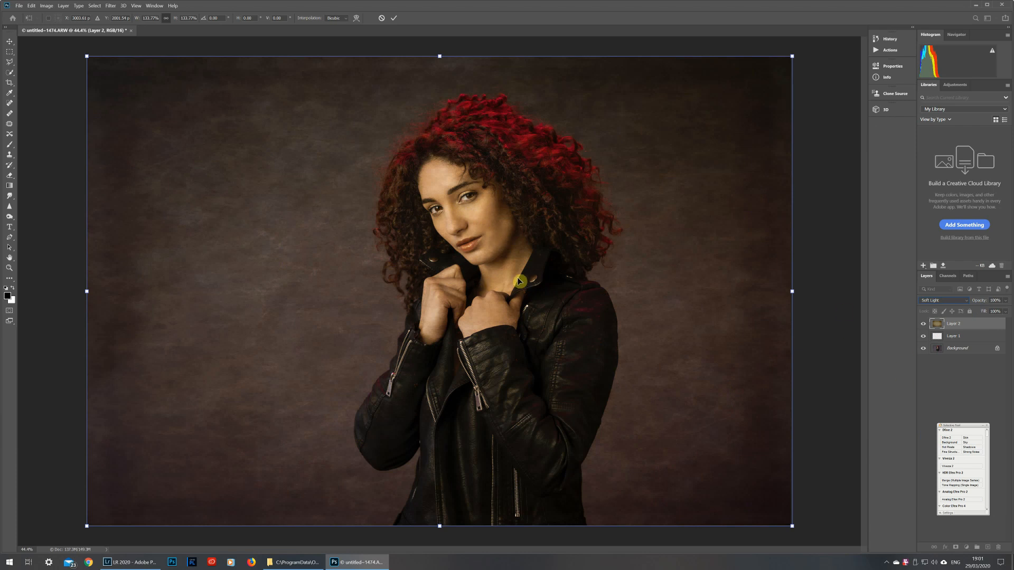
# Step: Compare the portrait with and without the Soft Light texture layer
pyautogui.click(923, 325)
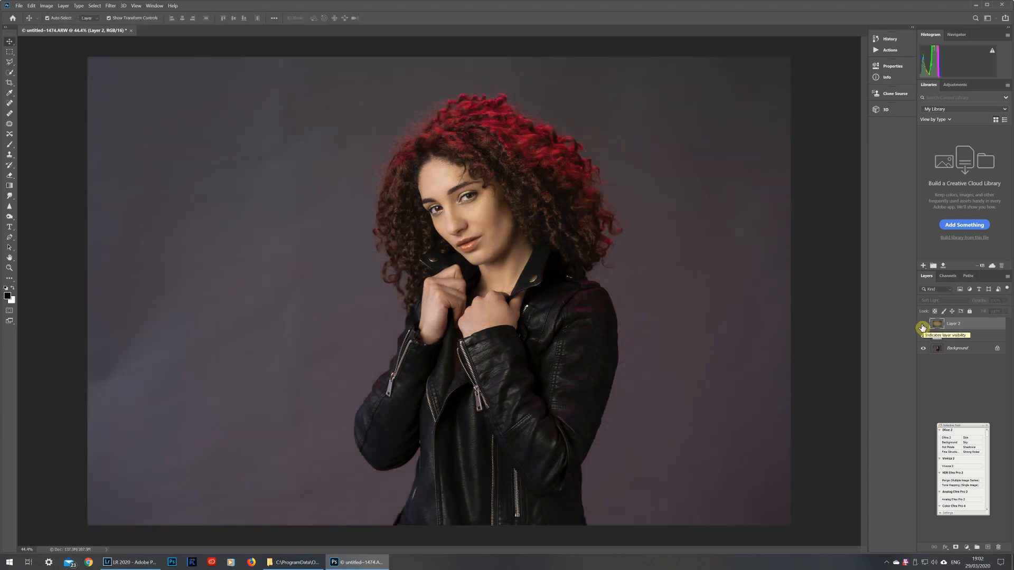
pyautogui.click(922, 328)
pyautogui.click(922, 327)
pyautogui.click(922, 327)
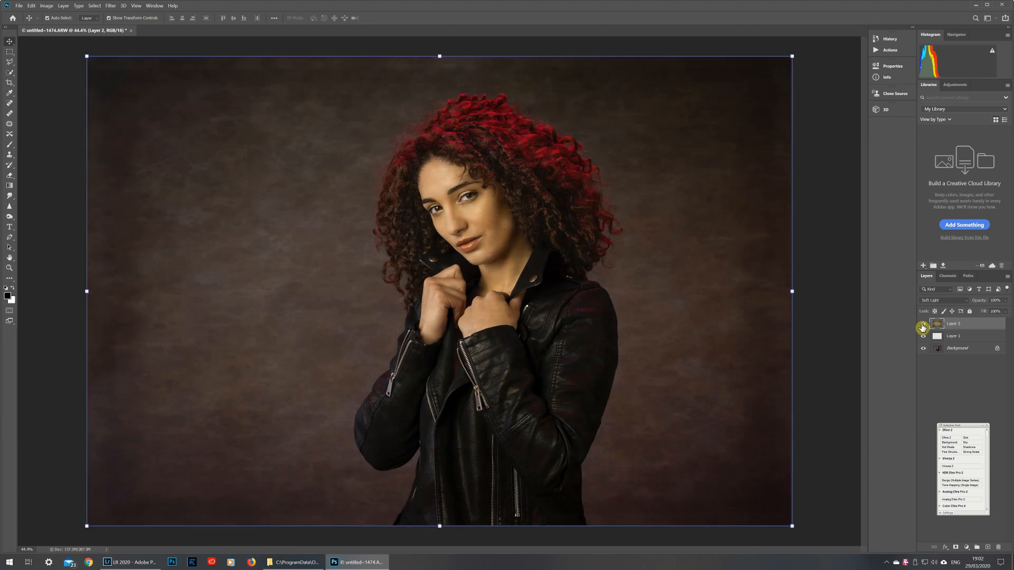
pyautogui.click(922, 327)
pyautogui.click(923, 327)
pyautogui.click(923, 328)
pyautogui.click(922, 328)
# Step: Add a layer mask to the texture layer and brush black over the model's face to hide the texture there
pyautogui.click(956, 550)
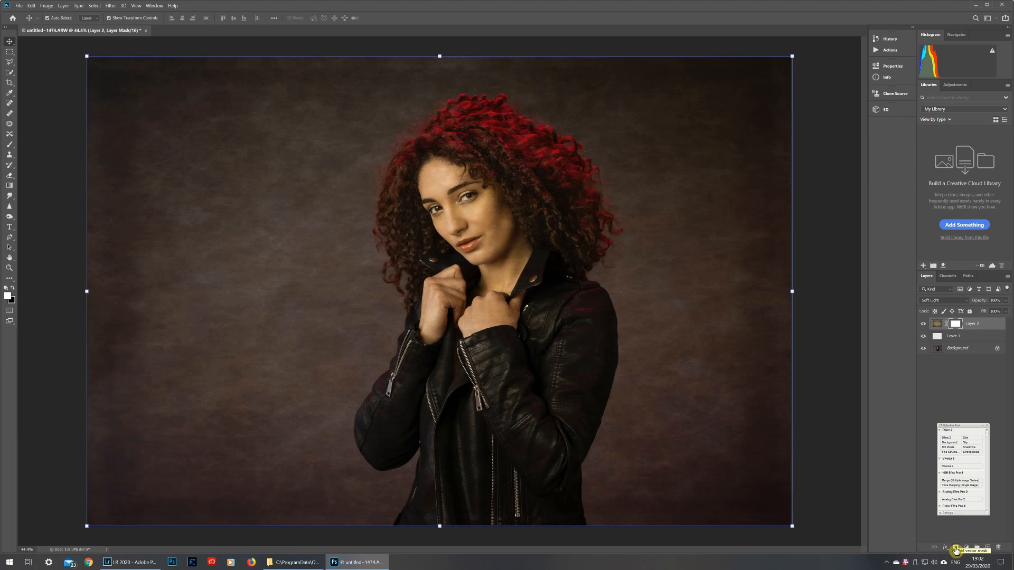
pyautogui.click(9, 145)
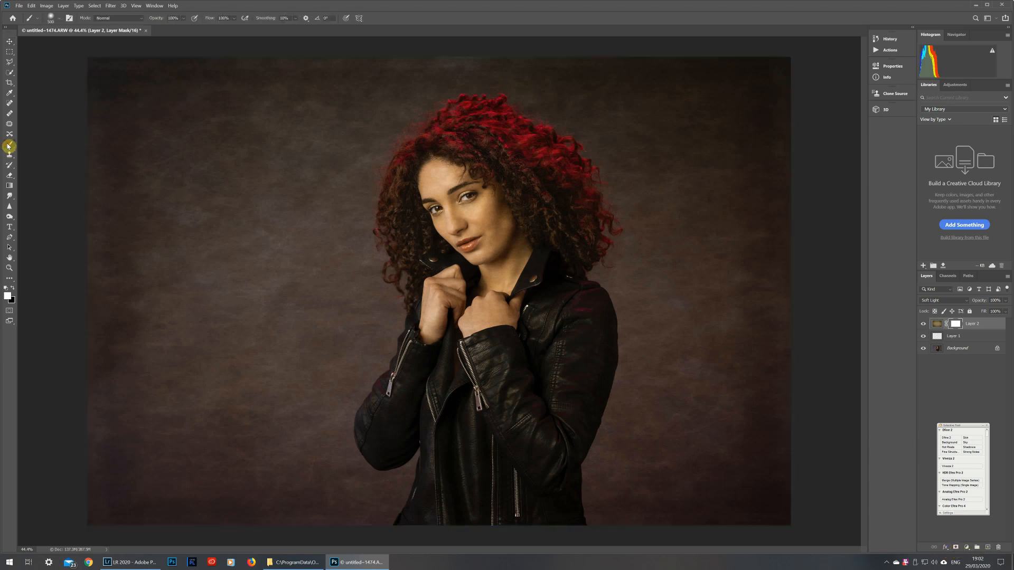
pyautogui.click(14, 288)
pyautogui.moveTo(473, 190)
pyautogui.mouseDown()
pyautogui.moveTo(438, 184)
pyautogui.moveTo(460, 209)
pyautogui.moveTo(457, 232)
pyautogui.moveTo(418, 227)
pyautogui.moveTo(415, 193)
pyautogui.moveTo(429, 179)
pyautogui.moveTo(471, 213)
pyautogui.mouseUp()
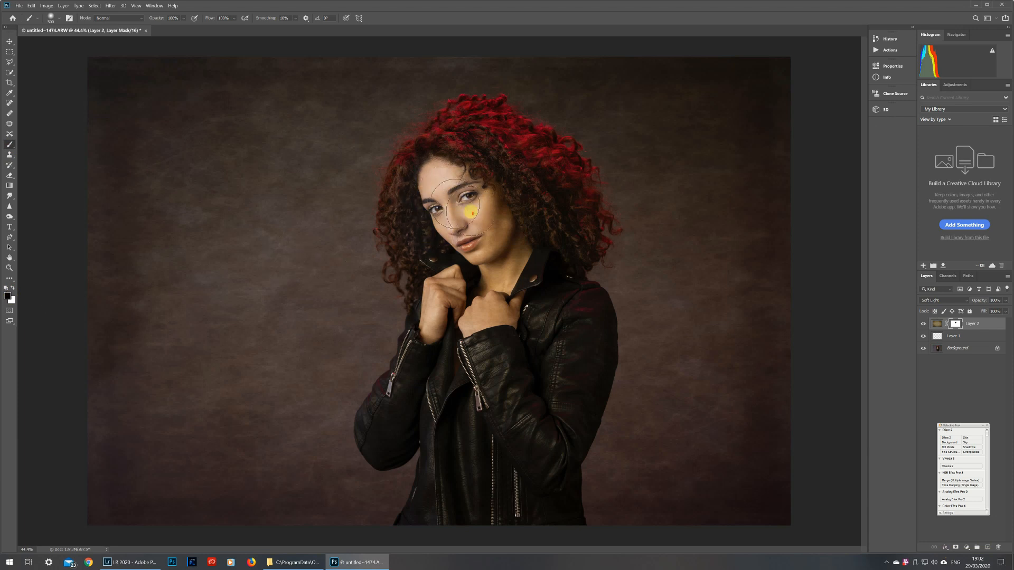
# Step: Paint black on the texture layer's mask over the model's hair, hands and leather jacket to hide the texture there
pyautogui.scroll(2, 472, 213)
pyautogui.scroll(-1, 476, 196)
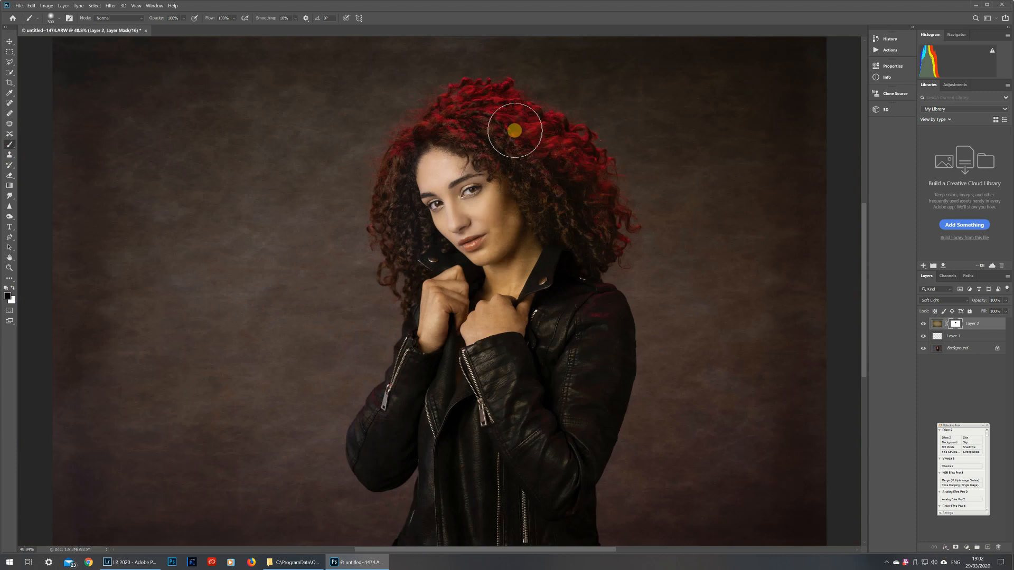
pyautogui.moveTo(515, 131)
pyautogui.mouseDown()
pyautogui.moveTo(479, 167)
pyautogui.moveTo(468, 152)
pyautogui.moveTo(498, 168)
pyautogui.moveTo(449, 192)
pyautogui.moveTo(456, 308)
pyautogui.moveTo(433, 393)
pyautogui.moveTo(475, 357)
pyautogui.moveTo(499, 377)
pyautogui.moveTo(520, 231)
pyautogui.moveTo(479, 136)
pyautogui.moveTo(536, 169)
pyautogui.moveTo(554, 200)
pyautogui.moveTo(545, 267)
pyautogui.moveTo(568, 337)
pyautogui.moveTo(567, 422)
pyautogui.moveTo(552, 458)
pyautogui.moveTo(504, 369)
pyautogui.moveTo(496, 326)
pyautogui.moveTo(463, 366)
pyautogui.moveTo(463, 347)
pyautogui.moveTo(436, 411)
pyautogui.mouseUp()
pyautogui.scroll(-2, 437, 402)
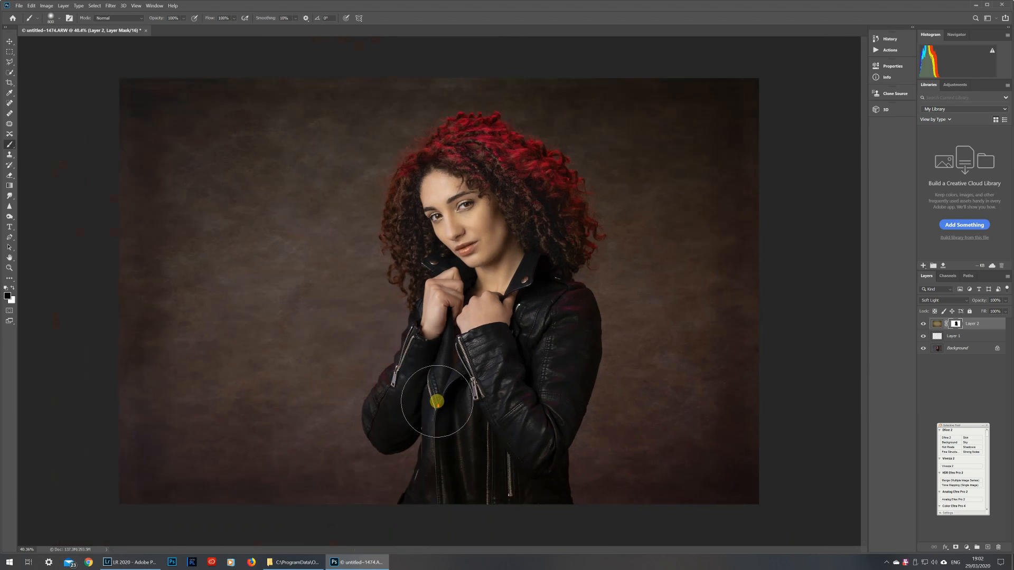
pyautogui.scroll(-3, 438, 402)
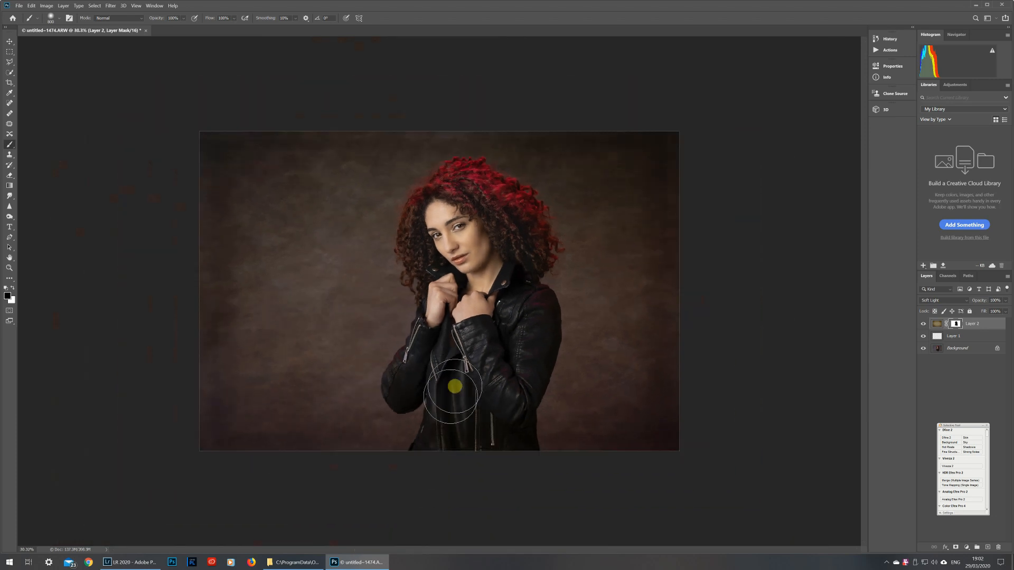
pyautogui.moveTo(454, 387)
pyautogui.mouseDown()
pyautogui.moveTo(439, 450)
pyautogui.moveTo(489, 445)
pyautogui.moveTo(501, 423)
pyautogui.moveTo(508, 450)
pyautogui.moveTo(531, 326)
pyautogui.moveTo(507, 282)
pyautogui.moveTo(519, 238)
pyautogui.moveTo(481, 187)
pyautogui.moveTo(467, 190)
pyautogui.moveTo(488, 202)
pyautogui.moveTo(462, 189)
pyautogui.moveTo(446, 202)
pyautogui.moveTo(429, 243)
pyautogui.moveTo(444, 336)
pyautogui.moveTo(414, 383)
pyautogui.moveTo(455, 362)
pyautogui.moveTo(451, 479)
pyautogui.mouseUp()
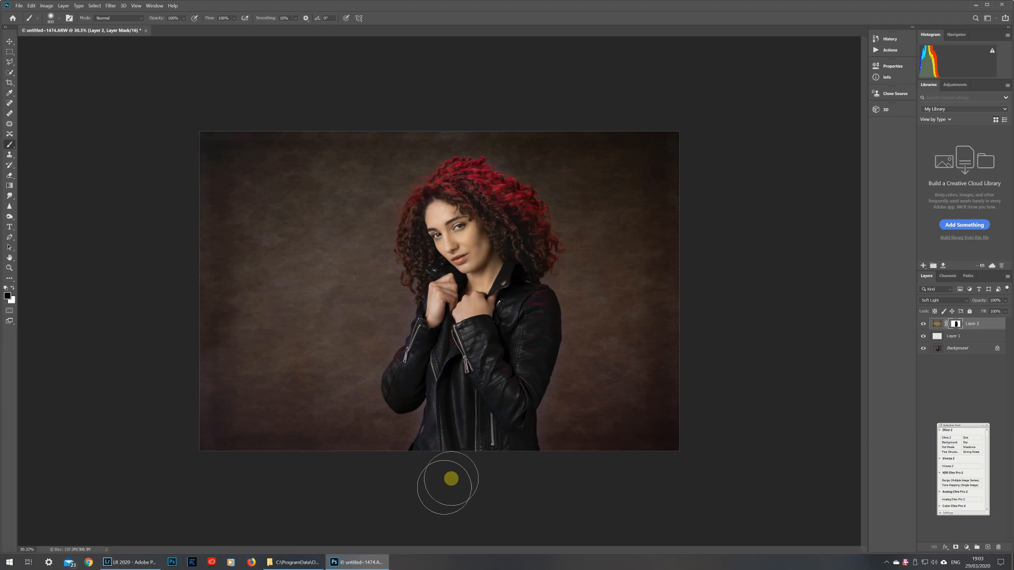
# Step: Switch to white with a smaller brush and restore the texture on the mask along the outer edge of the model's jacket
pyautogui.click(14, 288)
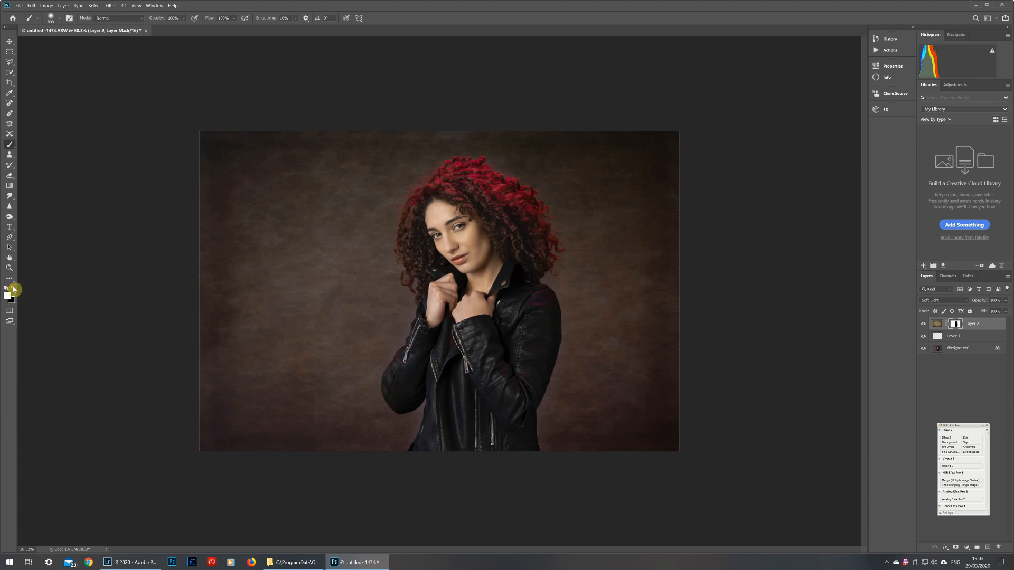
pyautogui.press('[')
pyautogui.press('[')
pyautogui.press('[')
pyautogui.press('[')
pyautogui.press('[')
pyautogui.press('[')
pyautogui.moveTo(362, 424)
pyautogui.mouseDown()
pyautogui.moveTo(419, 401)
pyautogui.moveTo(394, 452)
pyautogui.moveTo(403, 432)
pyautogui.moveTo(552, 421)
pyautogui.moveTo(537, 411)
pyautogui.moveTo(542, 443)
pyautogui.moveTo(574, 315)
pyautogui.moveTo(556, 284)
pyautogui.moveTo(533, 306)
pyautogui.moveTo(429, 276)
pyautogui.moveTo(412, 282)
pyautogui.moveTo(404, 333)
pyautogui.moveTo(378, 367)
pyautogui.moveTo(328, 358)
pyautogui.moveTo(269, 373)
pyautogui.moveTo(1007, 373)
pyautogui.mouseUp()
pyautogui.press('[')
# Step: Compare the portrait with the masked texture layer hidden and shown
pyautogui.click(924, 325)
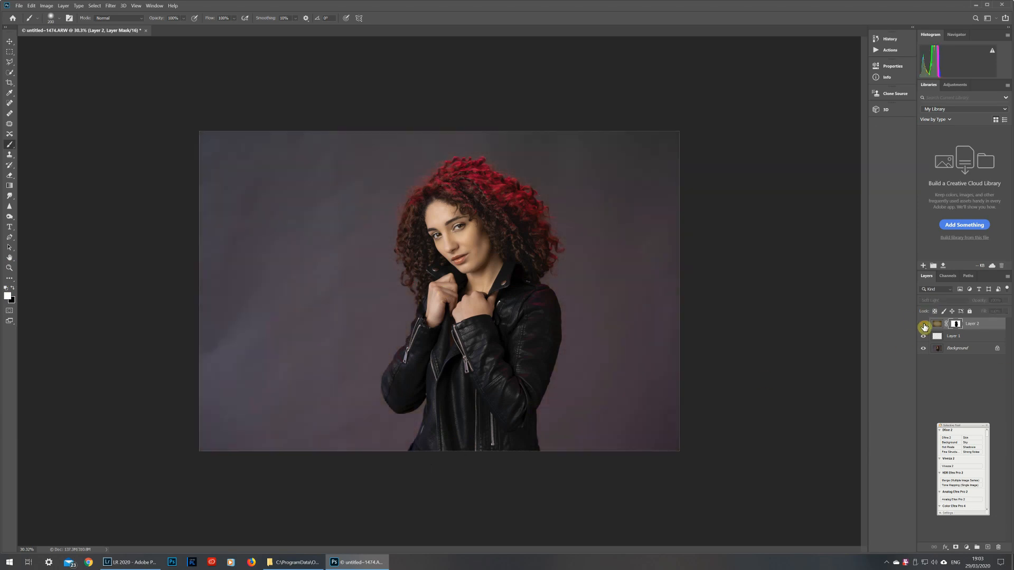
pyautogui.click(924, 325)
pyautogui.click(924, 325)
pyautogui.click(923, 325)
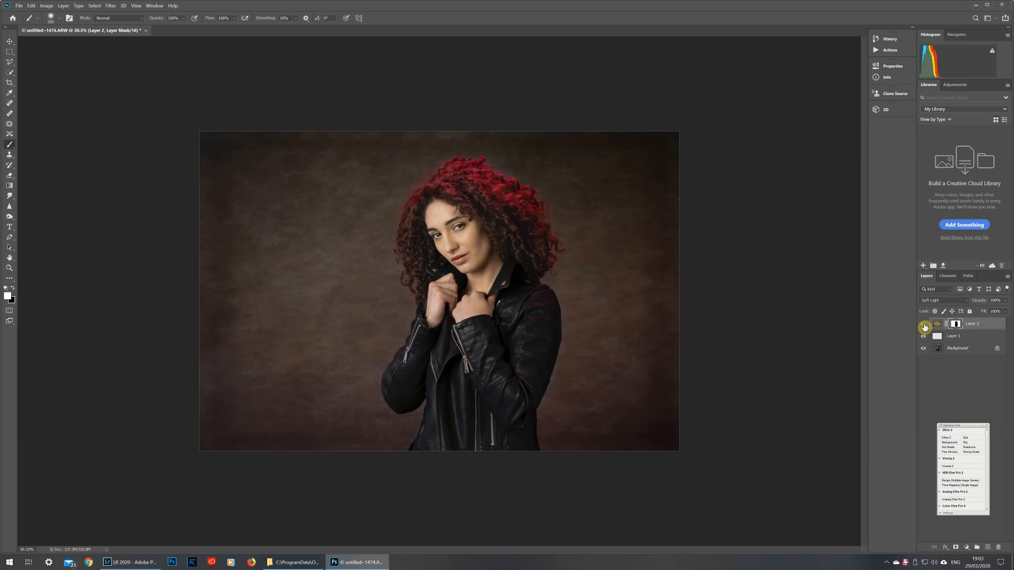
pyautogui.click(924, 325)
pyautogui.click(924, 325)
pyautogui.click(924, 325)
pyautogui.click(924, 324)
pyautogui.moveTo(526, 274)
pyautogui.mouseDown()
pyautogui.moveTo(547, 305)
pyautogui.moveTo(537, 299)
pyautogui.moveTo(526, 314)
pyautogui.moveTo(525, 355)
pyautogui.mouseUp()
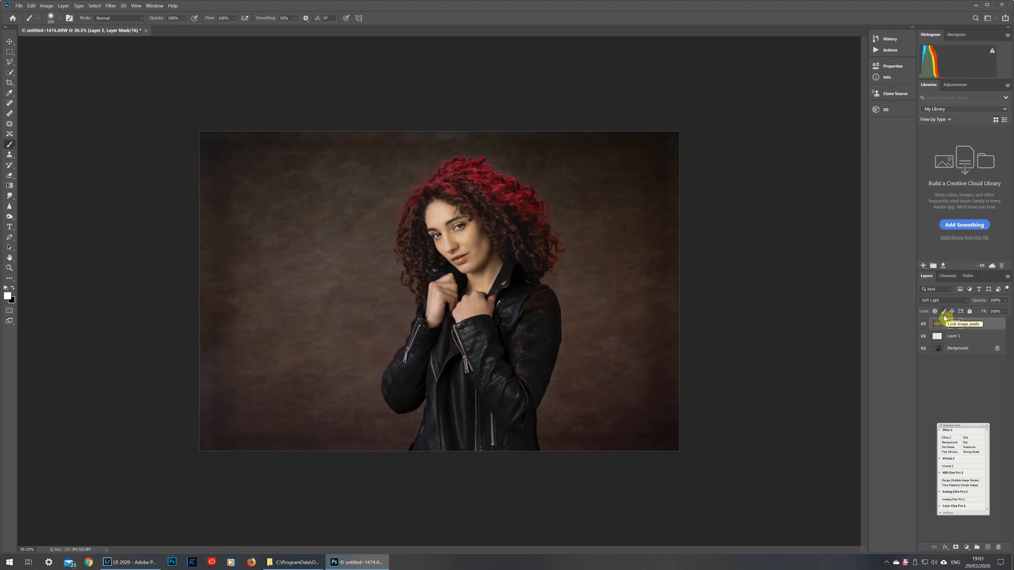
pyautogui.click(923, 324)
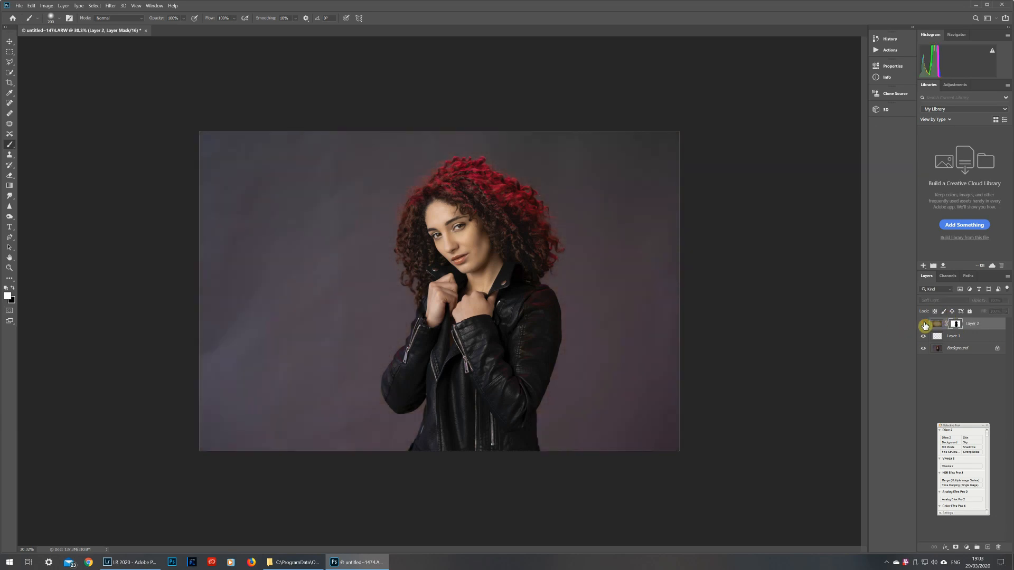
pyautogui.click(924, 324)
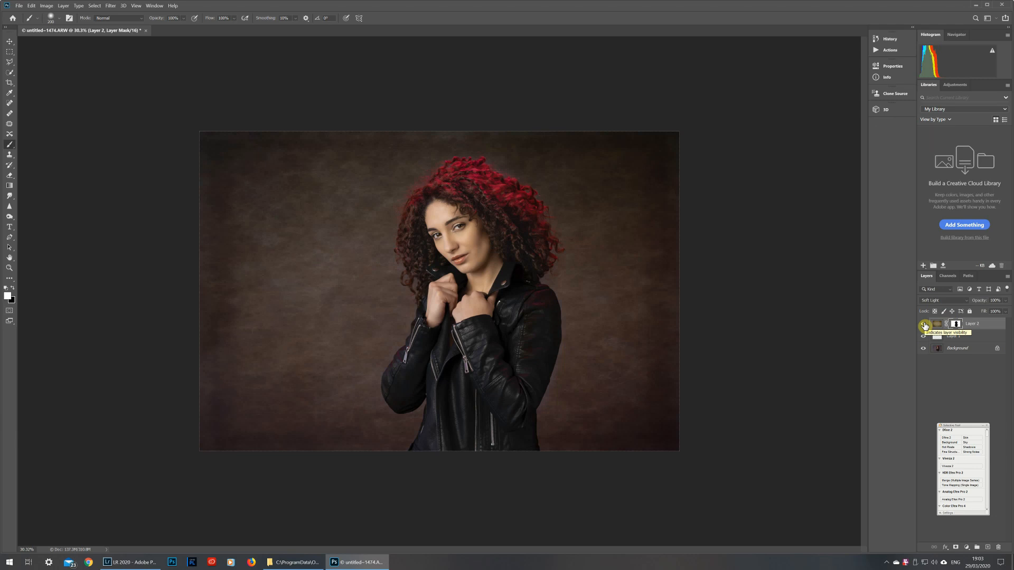
# Step: Try lowering the texture layer's opacity to about 59% and return it to 100%
pyautogui.click(1005, 300)
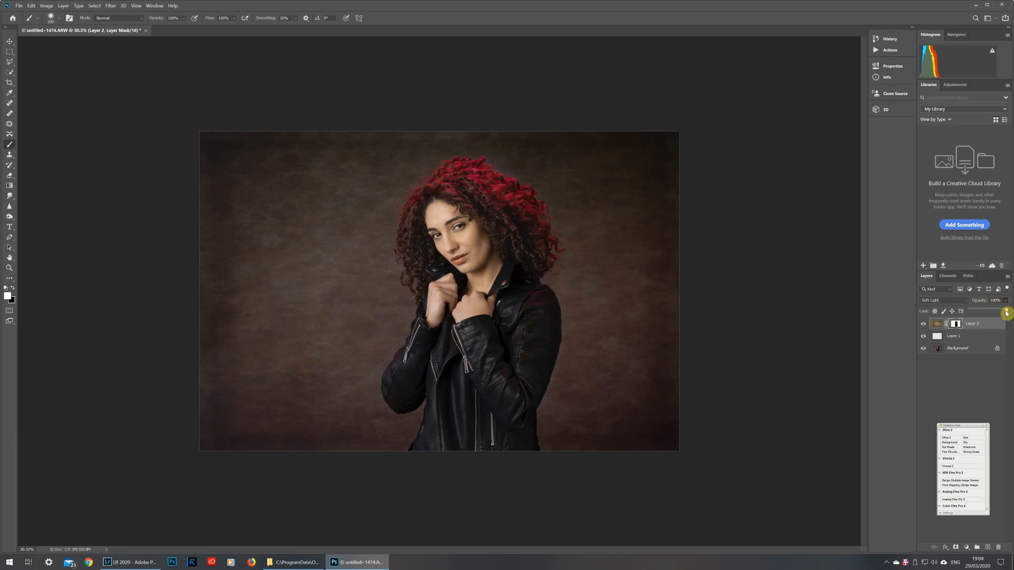
pyautogui.moveTo(1006, 312)
pyautogui.mouseDown()
pyautogui.moveTo(969, 314)
pyautogui.moveTo(990, 315)
pyautogui.mouseUp()
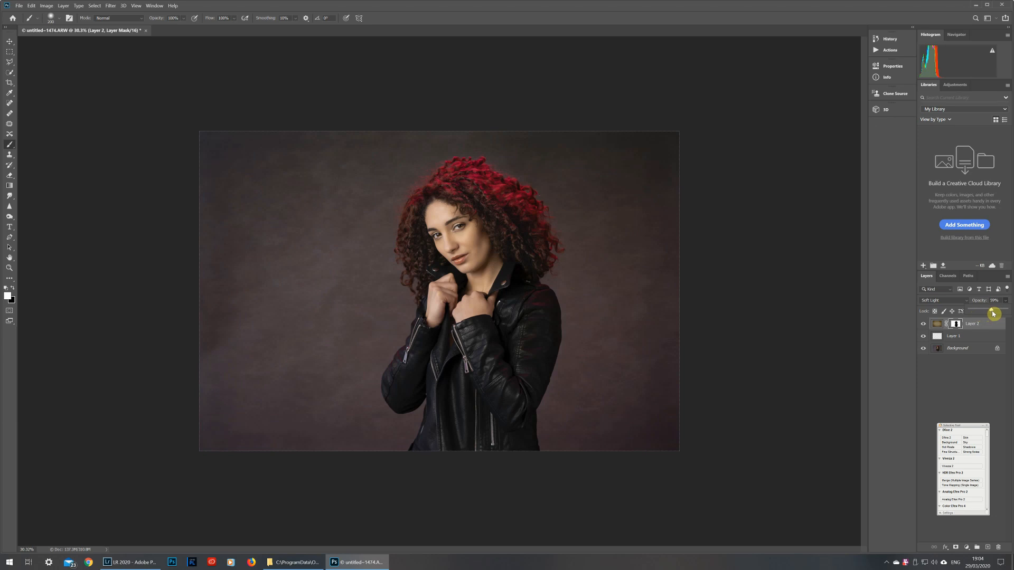
pyautogui.moveTo(993, 313); pyautogui.dragTo(1006, 313)
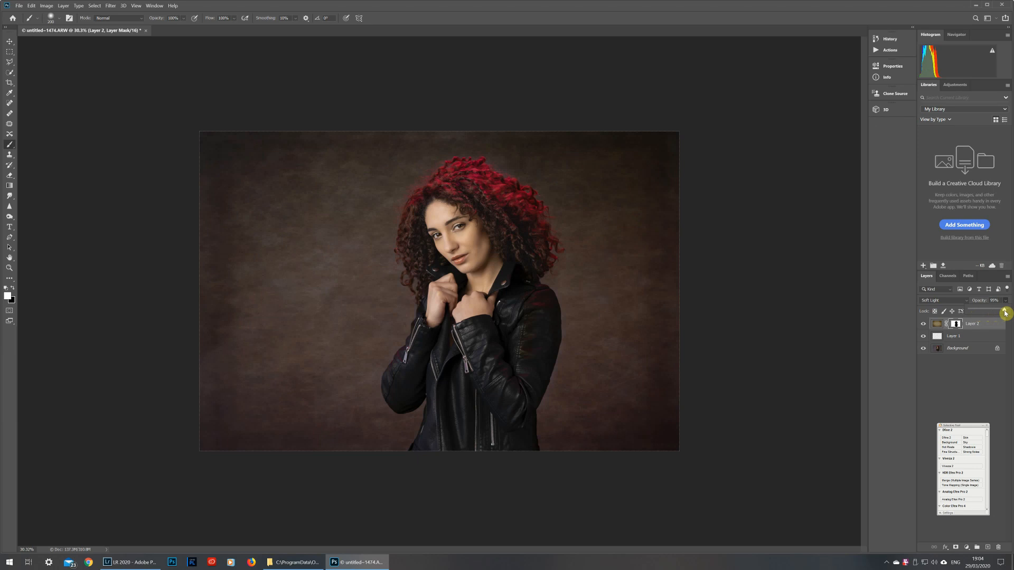
pyautogui.moveTo(1005, 313)
pyautogui.mouseDown()
pyautogui.moveTo(997, 316)
pyautogui.moveTo(1011, 315)
pyautogui.mouseUp()
# Step: Save the layered portrait and switch to Lightroom Classic, expanding the list of develop presets
pyautogui.click(17, 7)
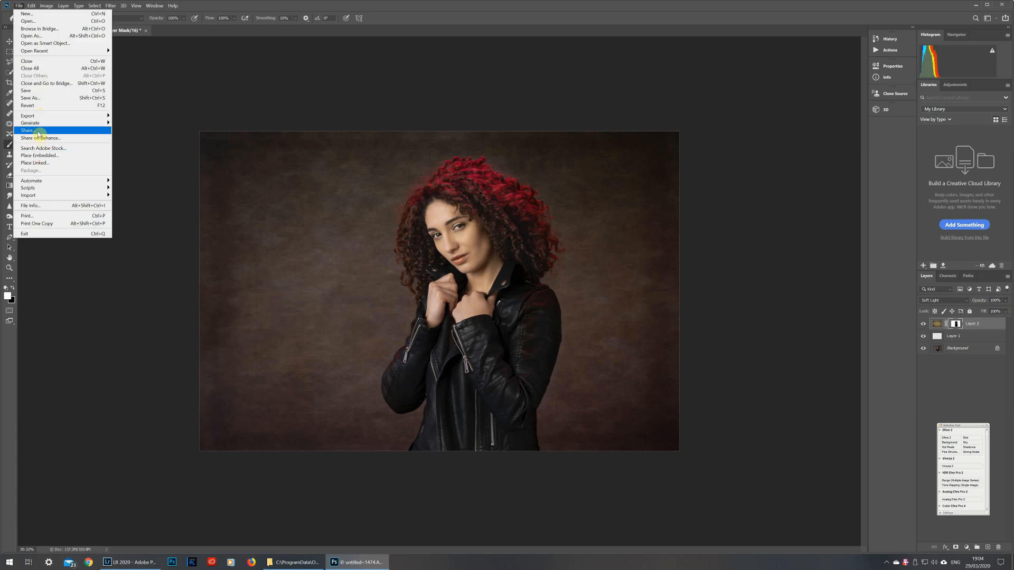
pyautogui.click(29, 92)
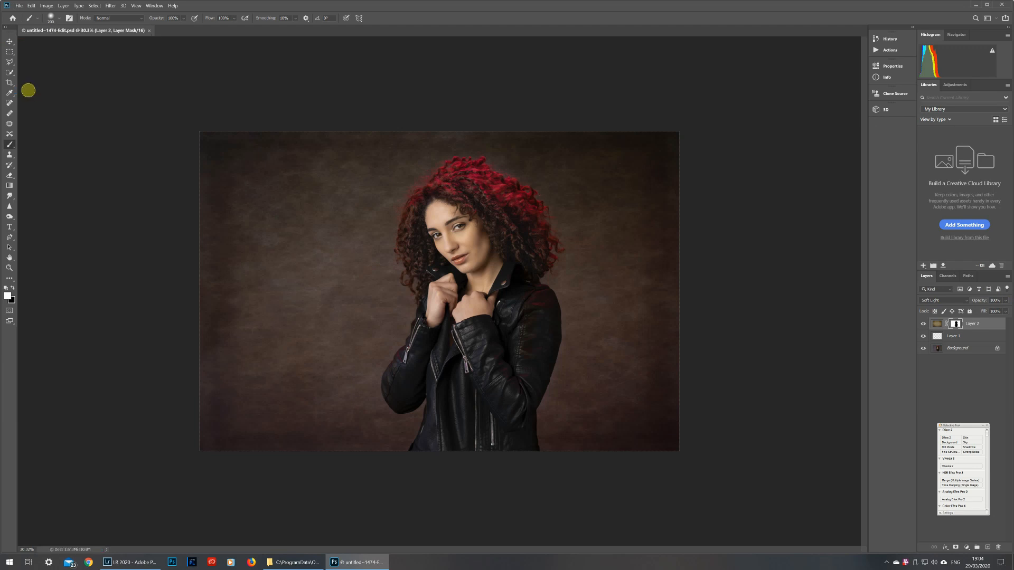
pyautogui.click(132, 564)
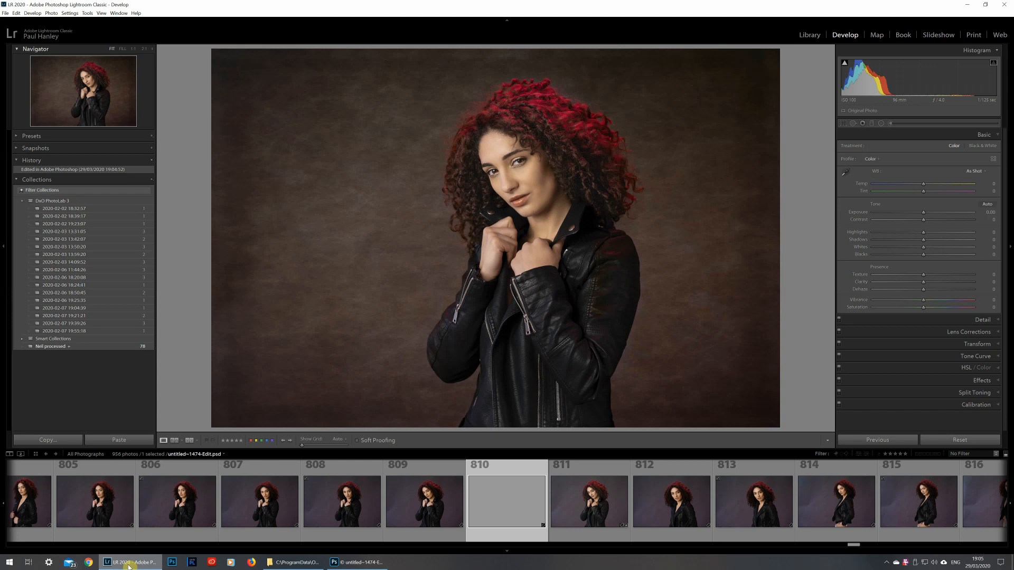
pyautogui.click(19, 137)
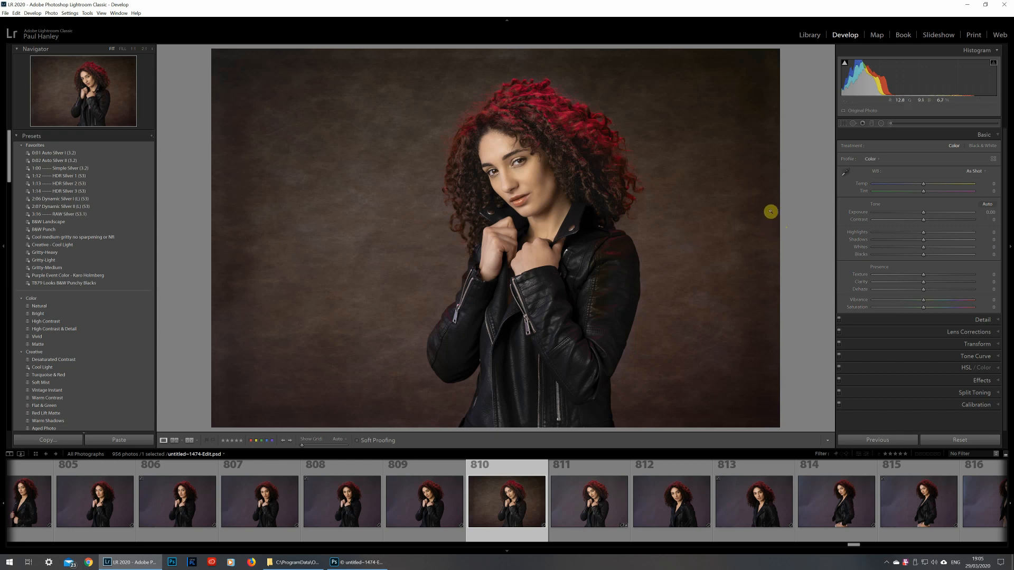
# Step: Draw a tall radial filter ellipse around the model and darken the area outside it with an exposure of -0.09
pyautogui.click(882, 125)
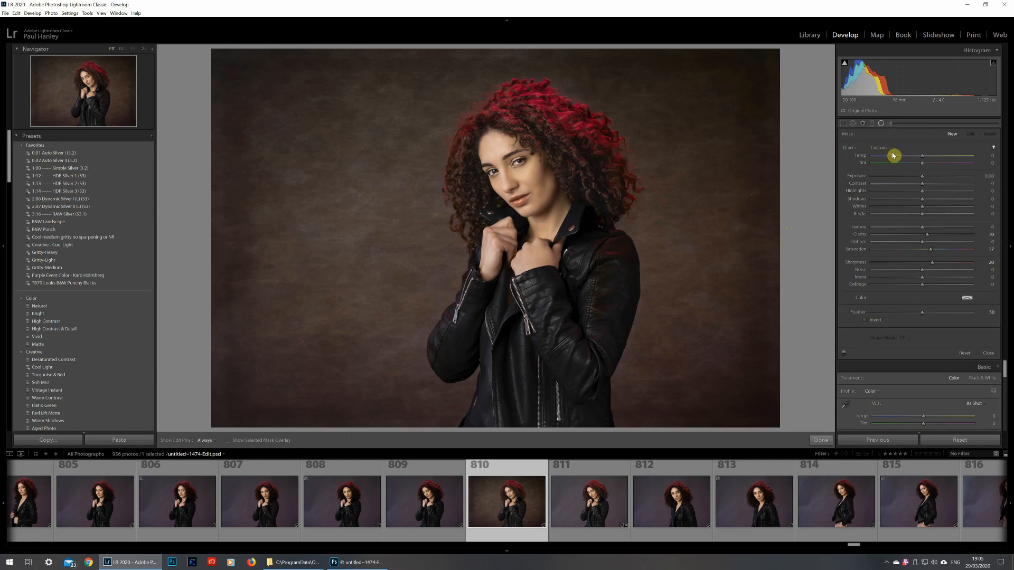
pyautogui.click(880, 149)
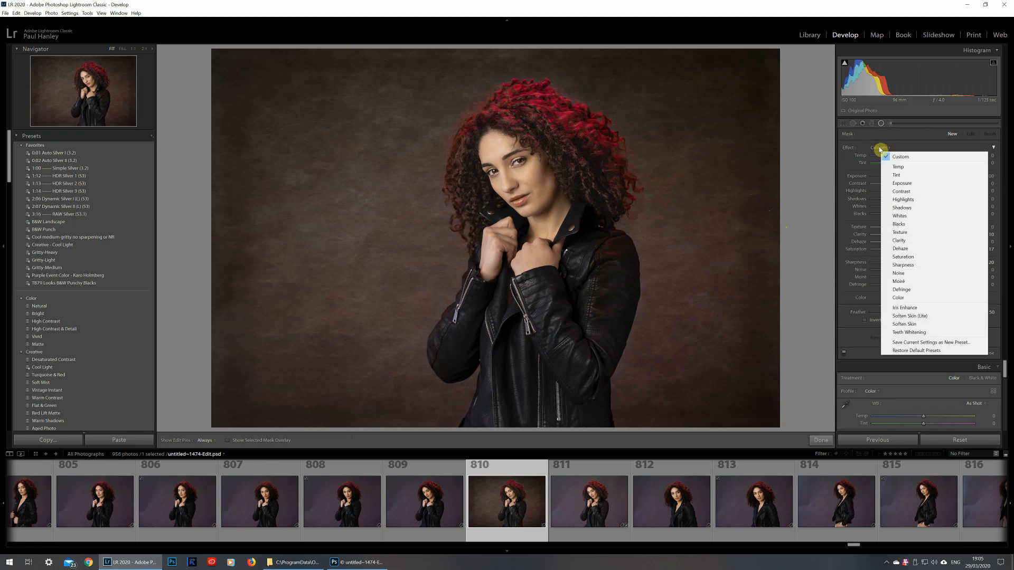
pyautogui.click(903, 183)
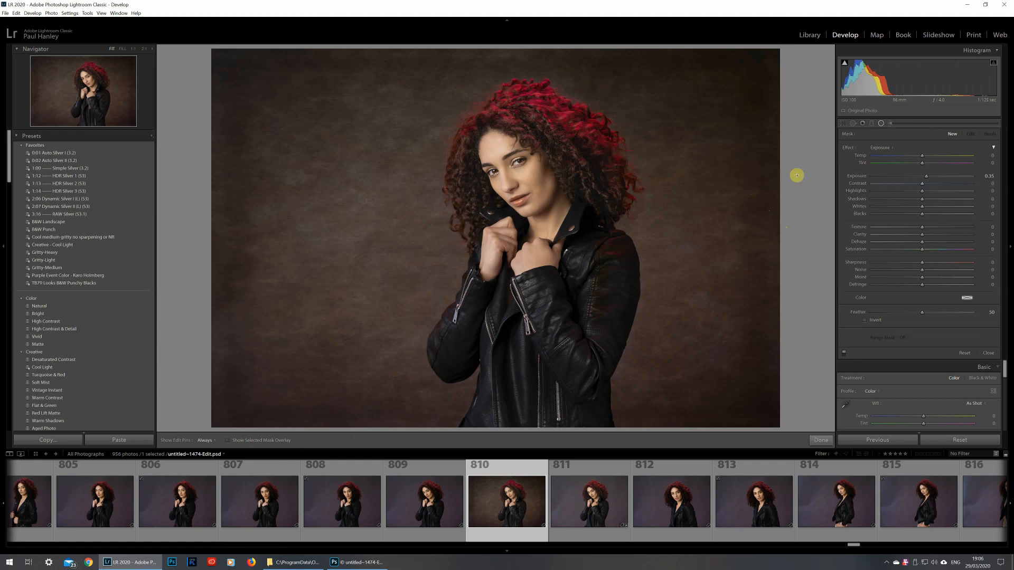
pyautogui.click(915, 181)
pyautogui.moveTo(516, 185); pyautogui.dragTo(668, 405)
pyautogui.moveTo(517, 186); pyautogui.dragTo(525, 226)
pyautogui.moveTo(659, 351); pyautogui.dragTo(631, 381)
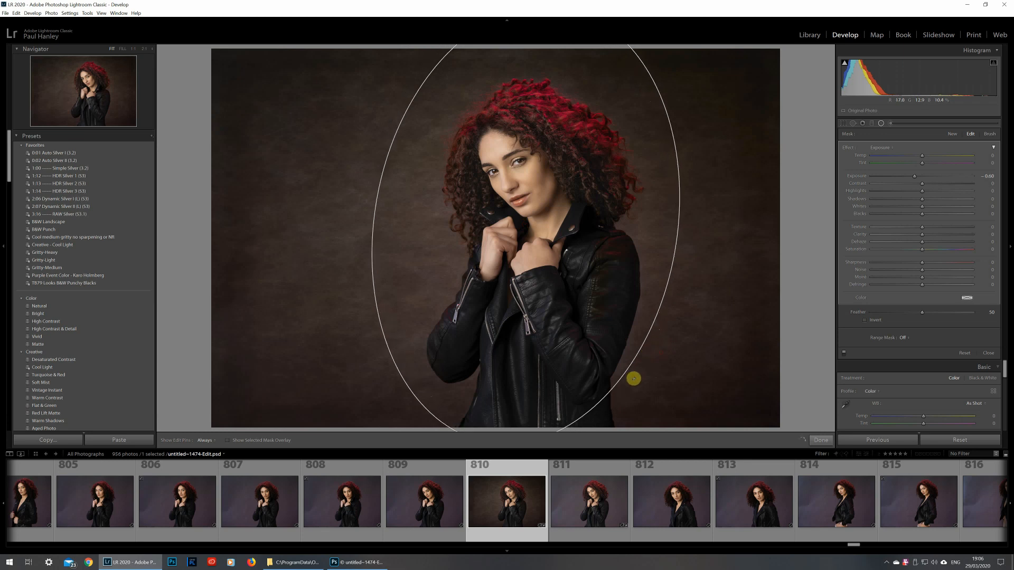
pyautogui.moveTo(914, 177); pyautogui.dragTo(920, 179)
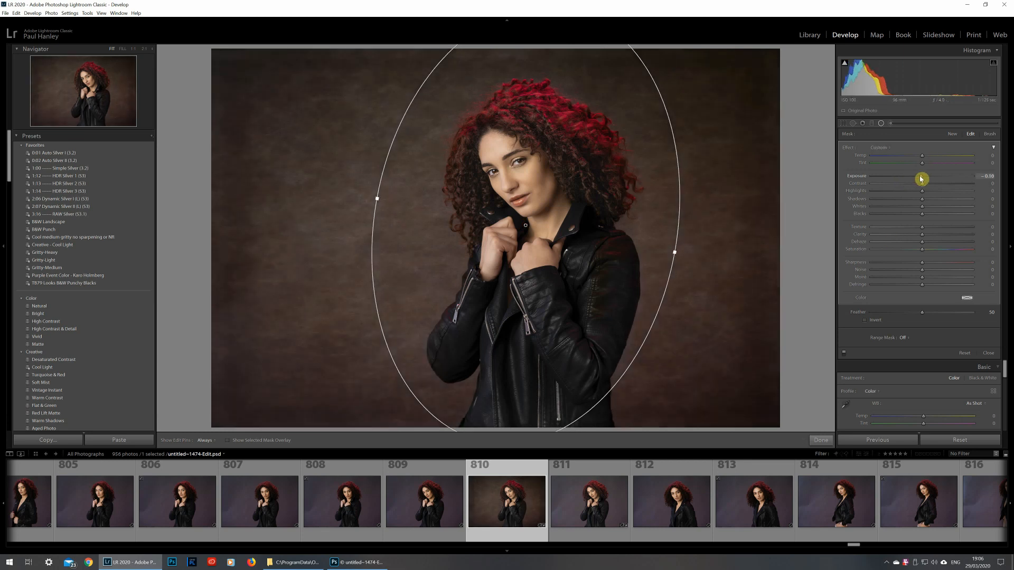
pyautogui.moveTo(675, 253); pyautogui.dragTo(686, 253)
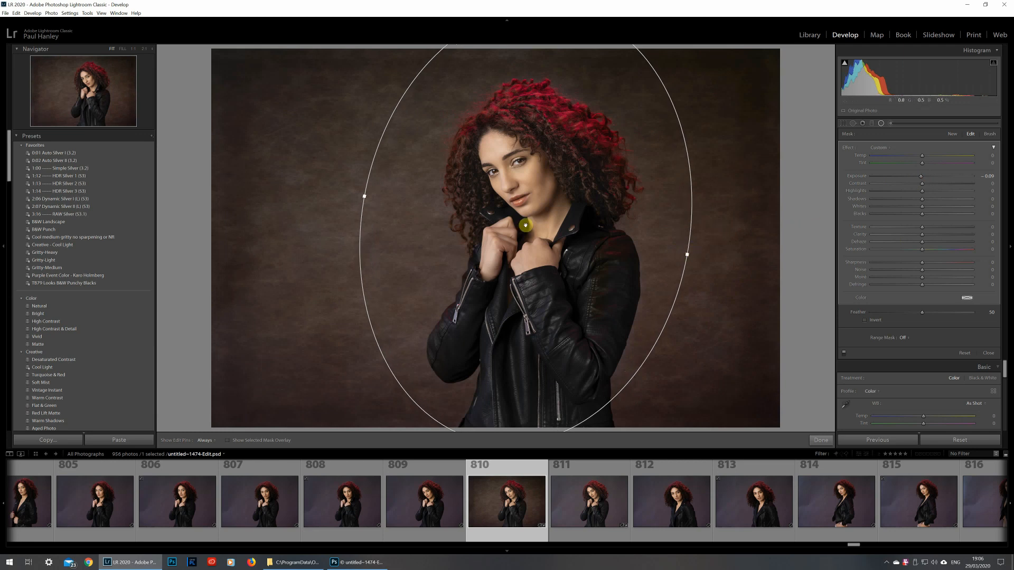
# Step: Duplicate the radial filter and invert the copy onto the model, with exposure reset to 0 and temperature set to 11
pyautogui.rightClick(526, 226)
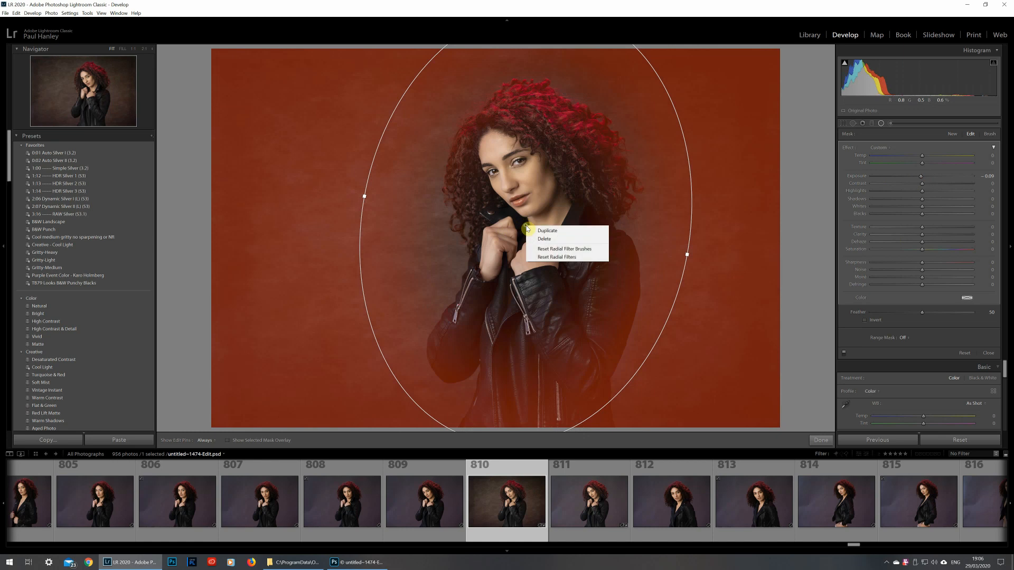
pyautogui.click(532, 230)
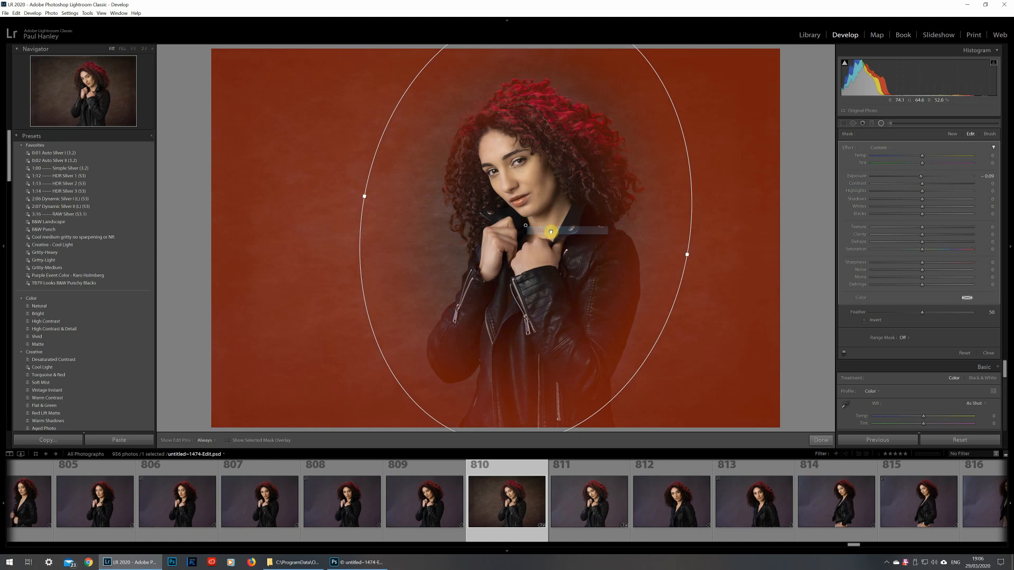
pyautogui.moveTo(533, 228); pyautogui.dragTo(531, 226)
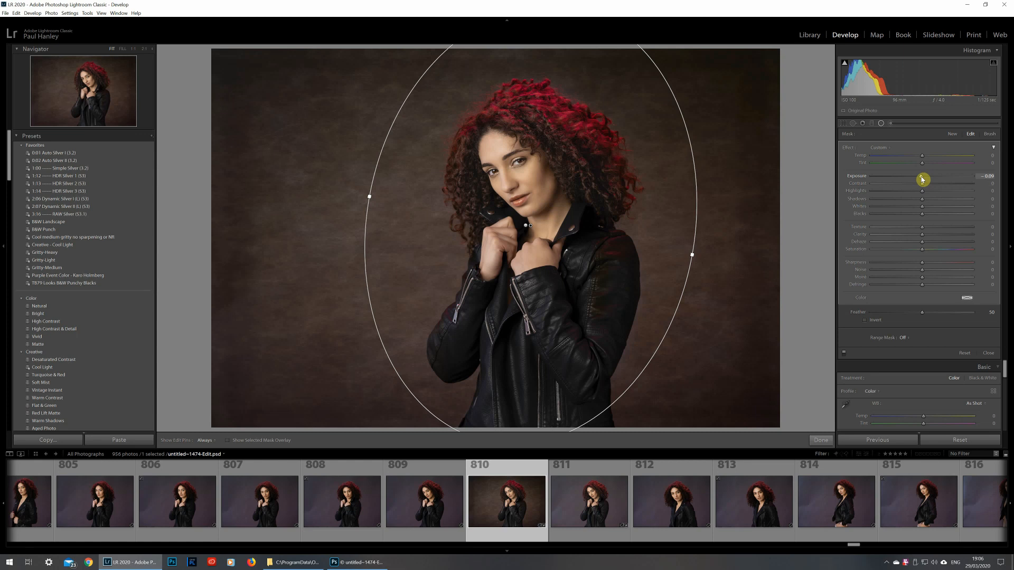
pyautogui.click(865, 320)
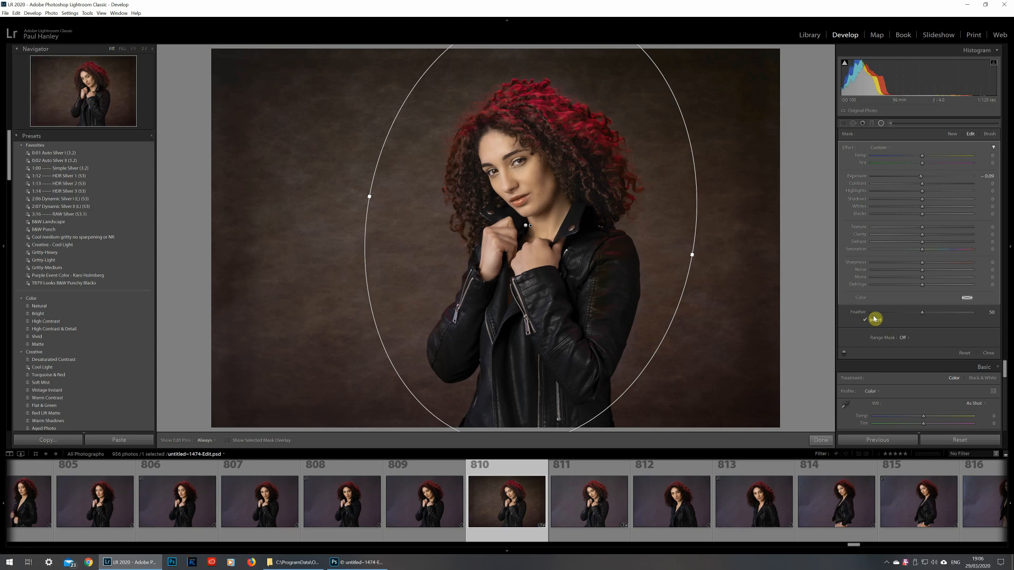
pyautogui.doubleClick(922, 178)
pyautogui.moveTo(923, 158); pyautogui.dragTo(933, 163)
# Step: Compare the portrait with the radial filters switched off and on
pyautogui.click(843, 353)
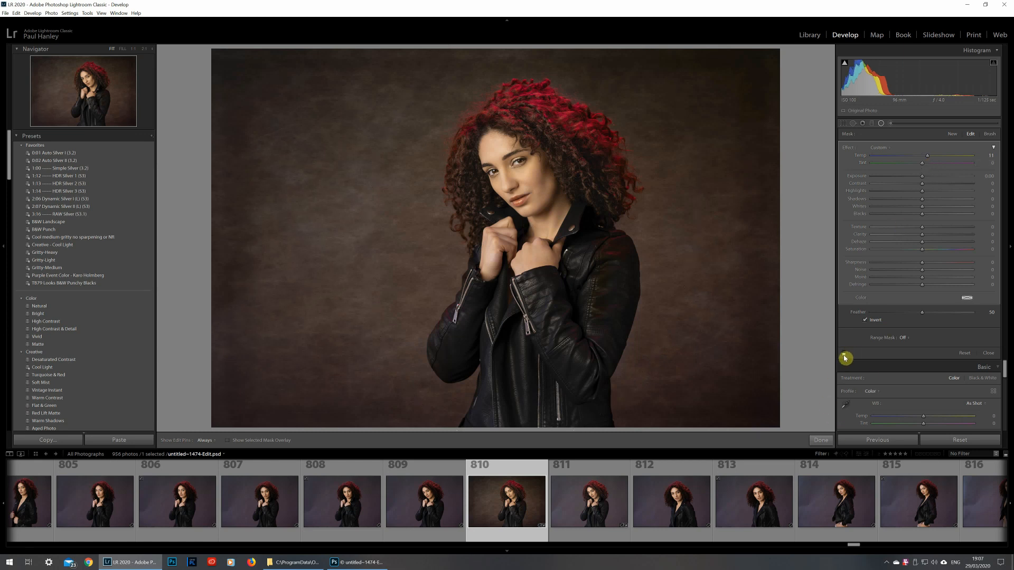
pyautogui.click(844, 356)
pyautogui.click(845, 357)
pyautogui.click(845, 357)
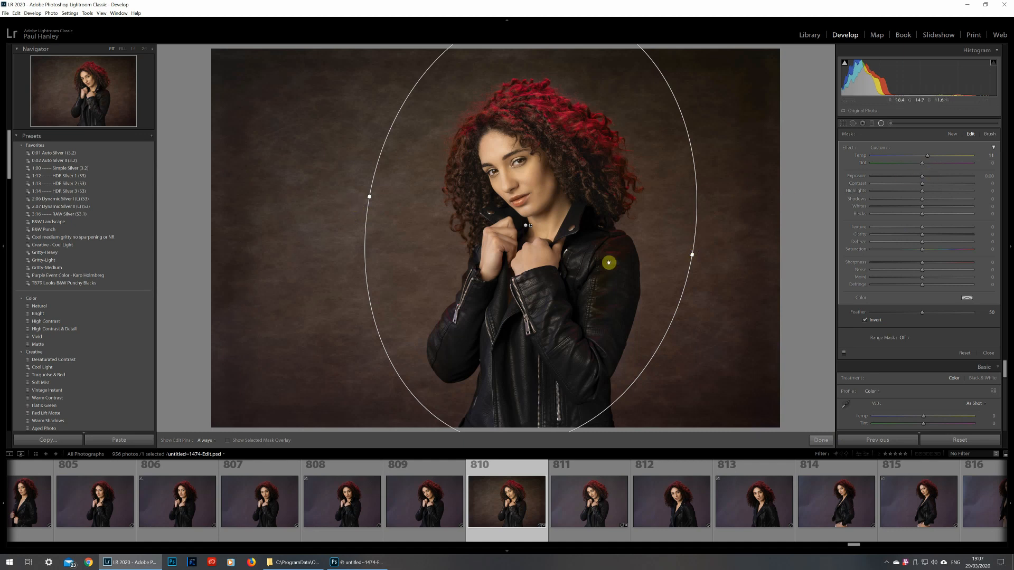
# Step: Set the background-darkening radial filter's feather to 34 and exposure to -0.31, widen its ellipse slightly, and finish radial editing
pyautogui.click(525, 226)
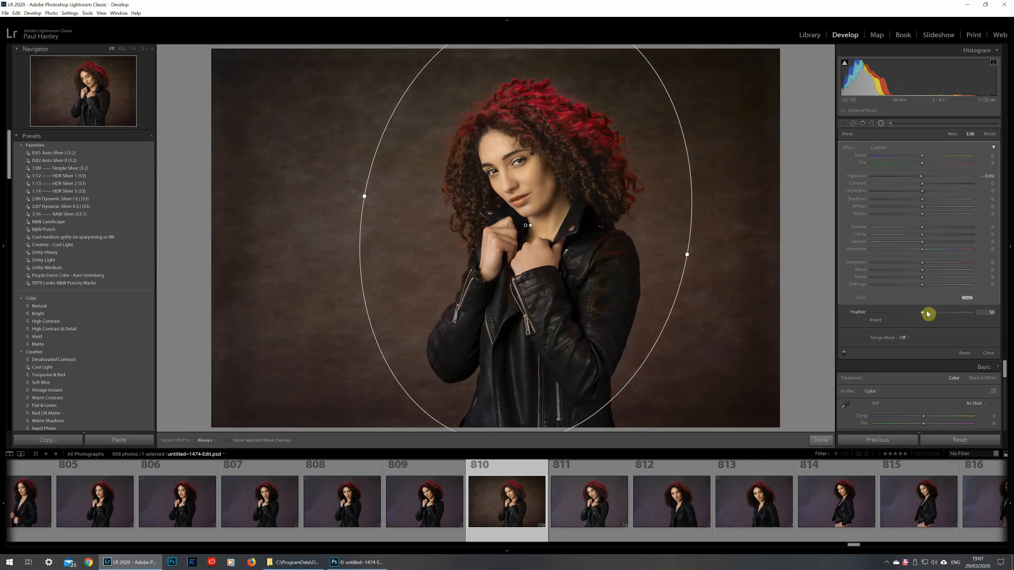
pyautogui.moveTo(927, 315); pyautogui.dragTo(907, 317)
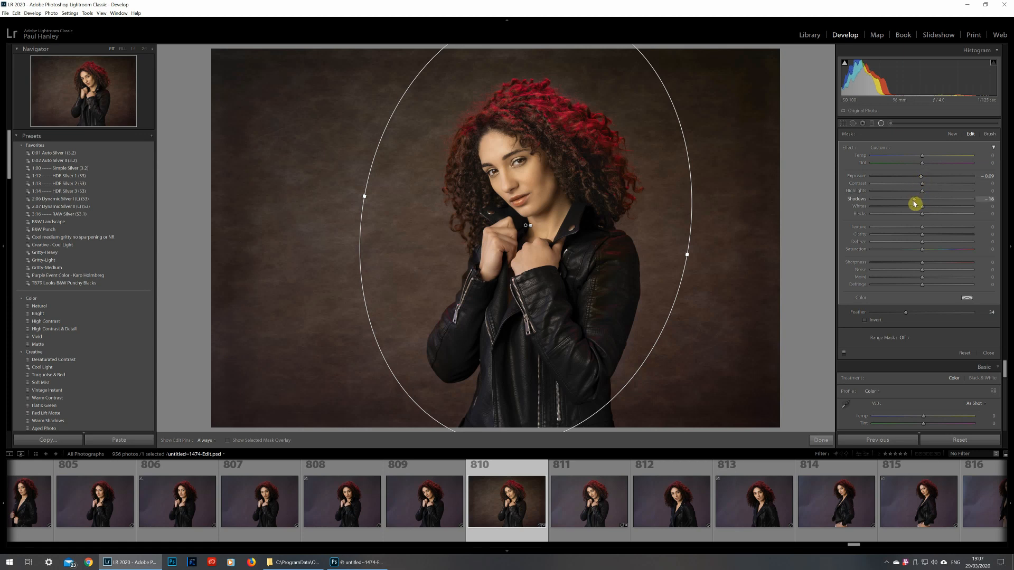
pyautogui.moveTo(920, 203); pyautogui.dragTo(919, 180)
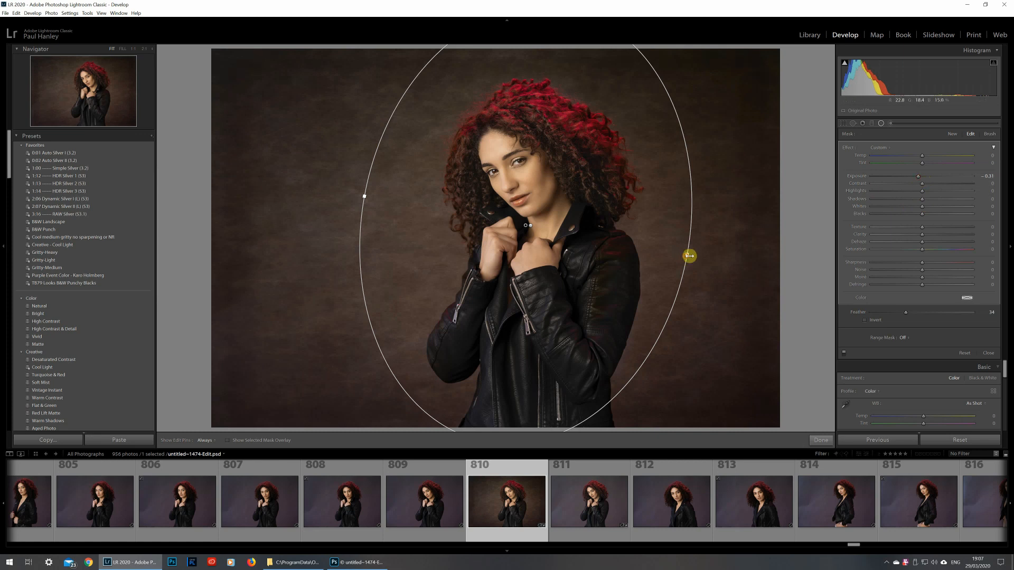
pyautogui.moveTo(687, 254); pyautogui.dragTo(697, 257)
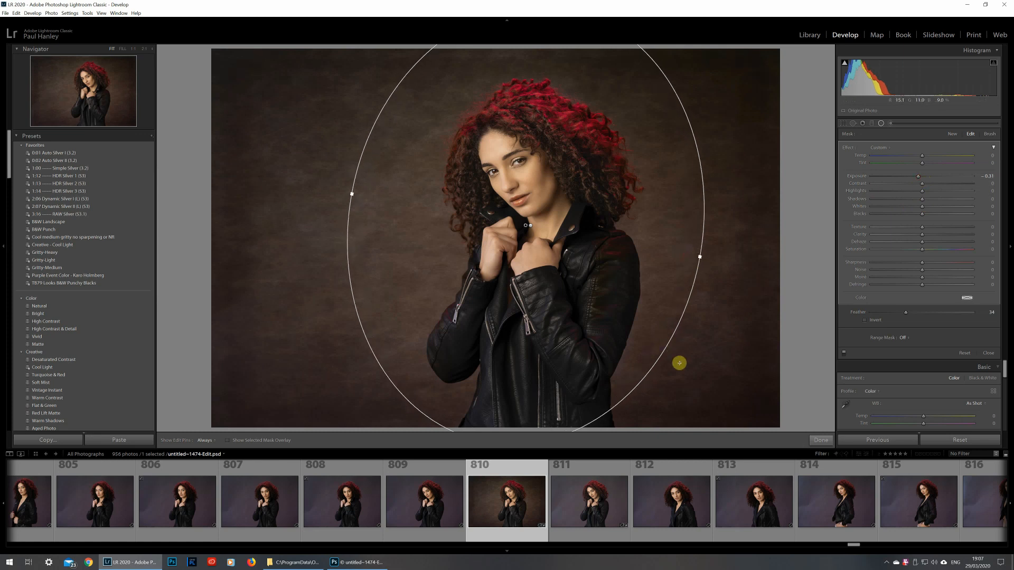
pyautogui.click(822, 440)
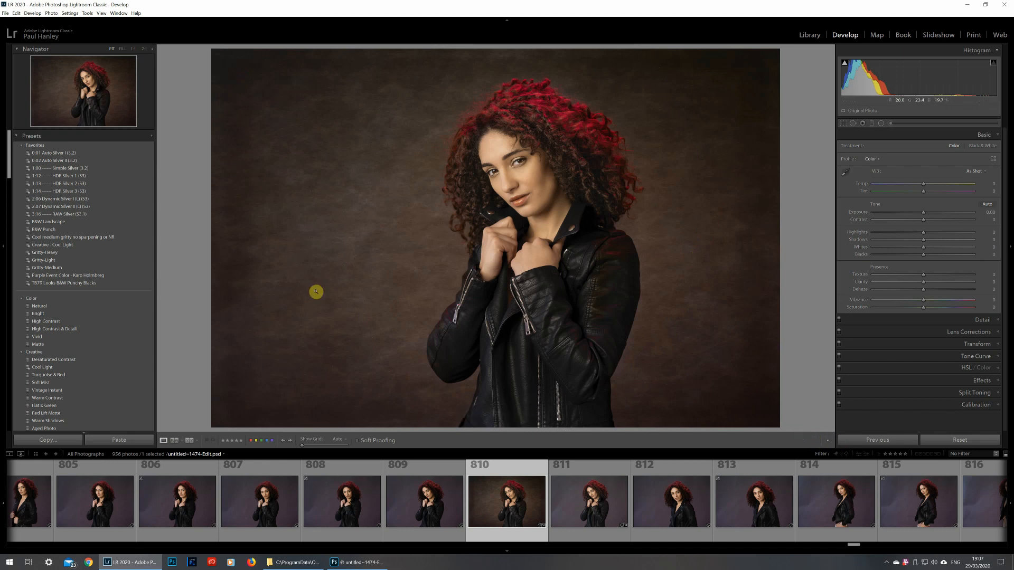
# Step: Create a virtual copy of the edited portrait and convert it to black and white with the 0:02 Auto Silver II (3.2) preset
pyautogui.rightClick(339, 277)
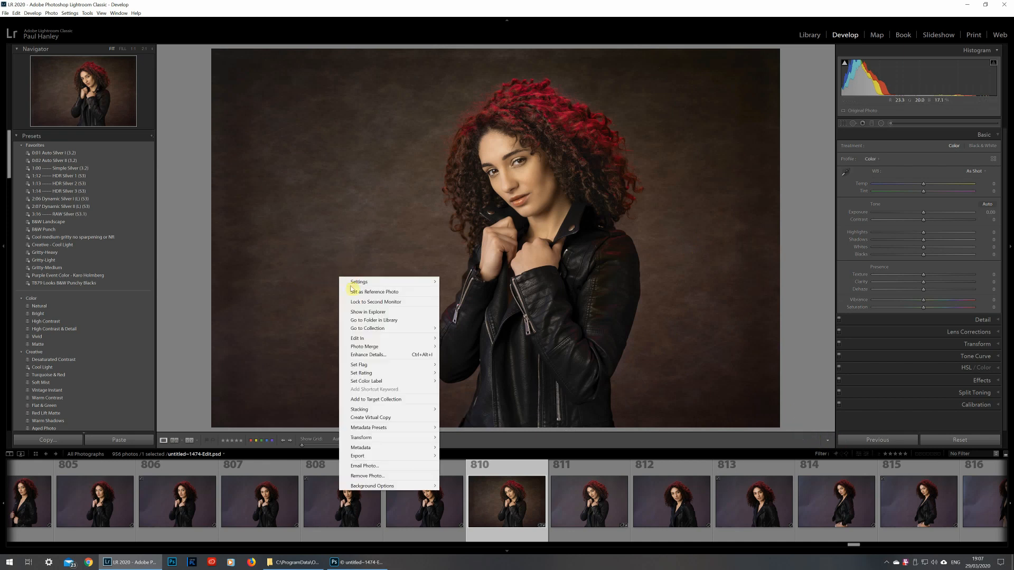
pyautogui.click(372, 418)
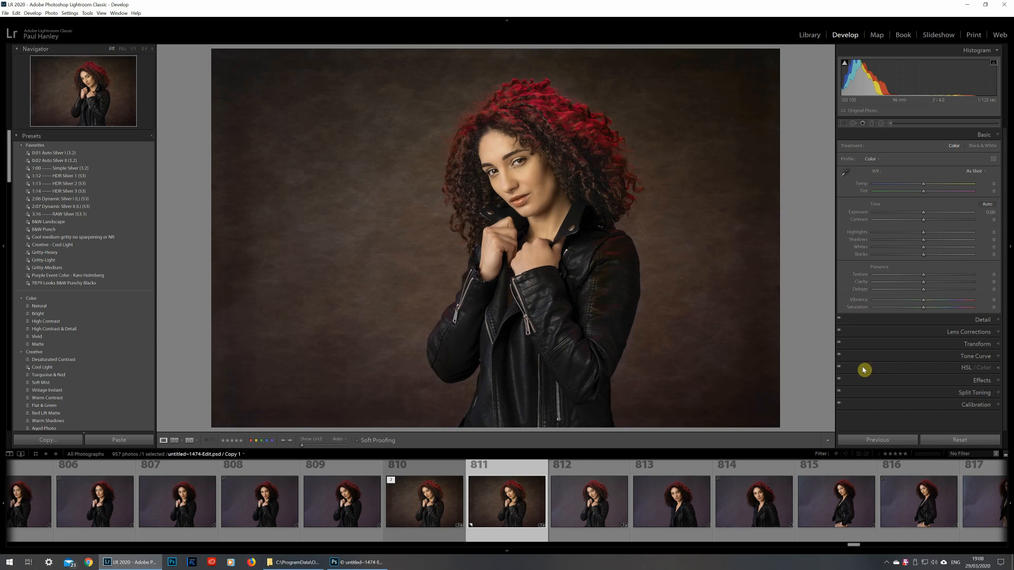
pyautogui.click(852, 372)
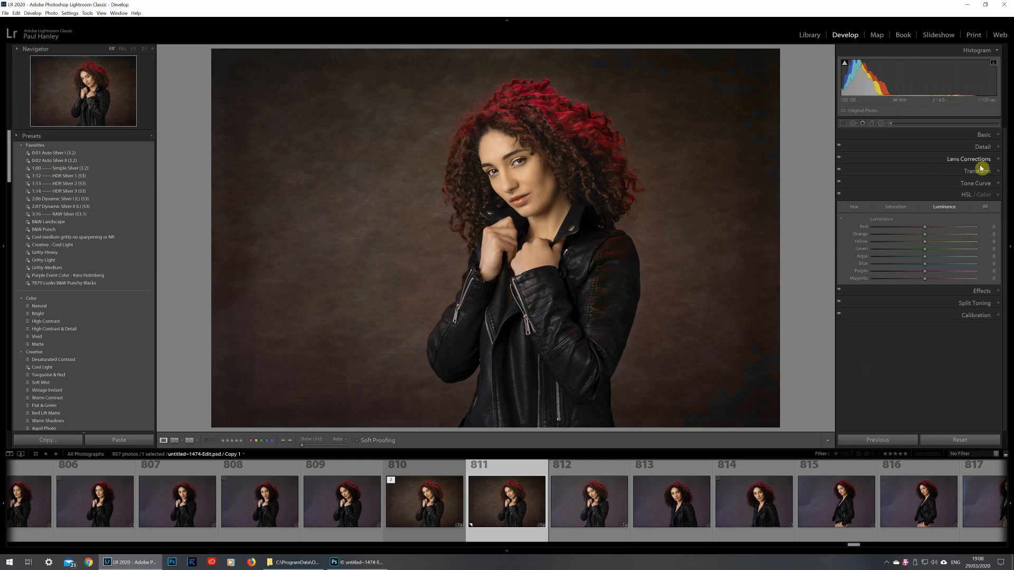
pyautogui.click(985, 135)
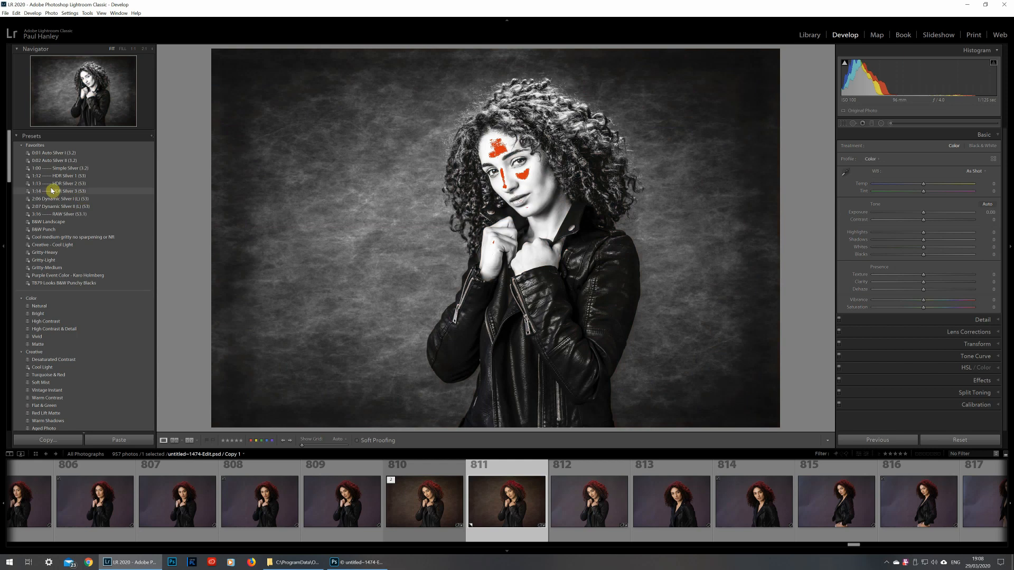
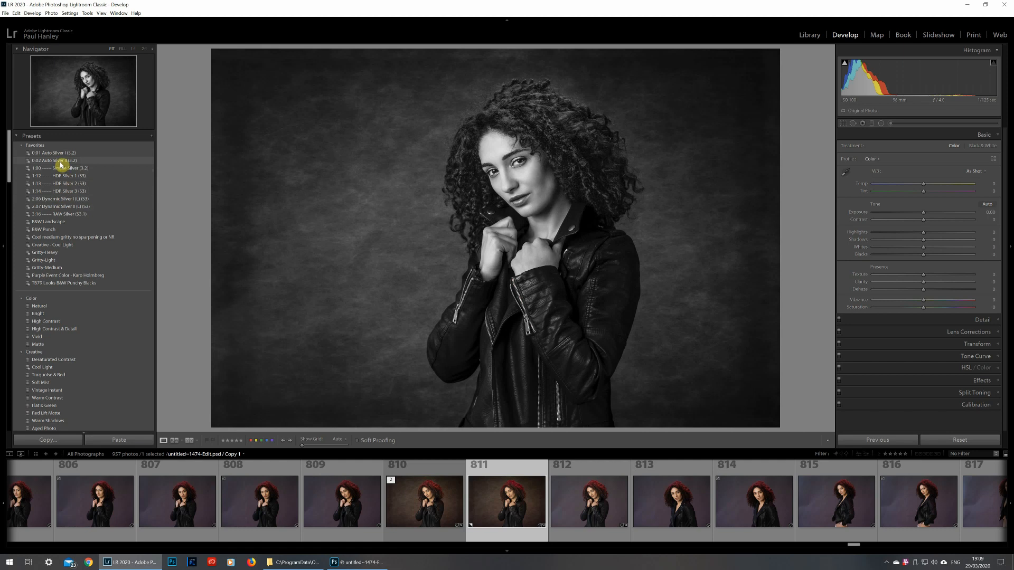
pyautogui.click(61, 161)
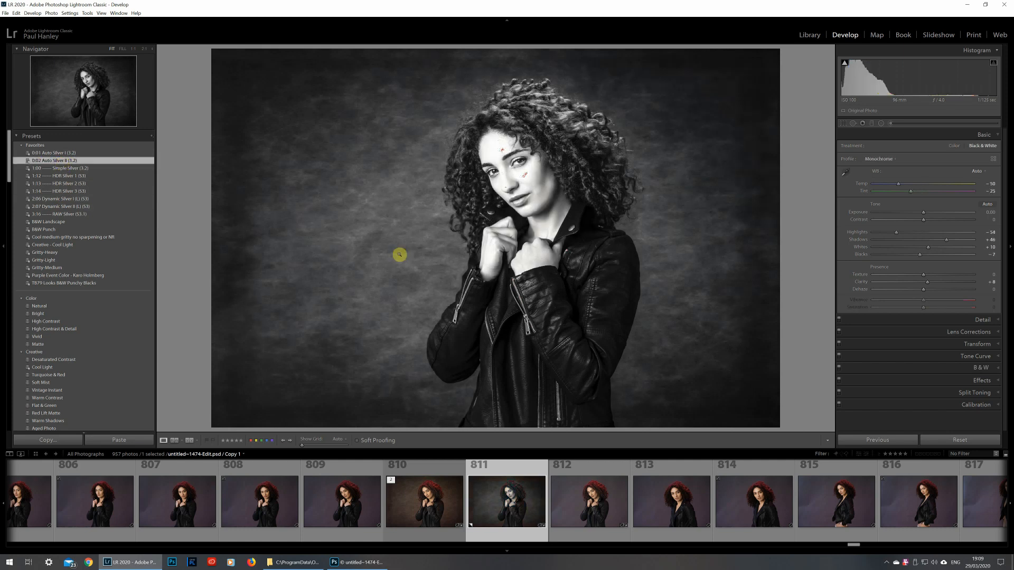
# Step: Brighten the model's skin in the black and white mix with targeted adjustment, bringing Red to +13 and Orange to -10
pyautogui.click(980, 368)
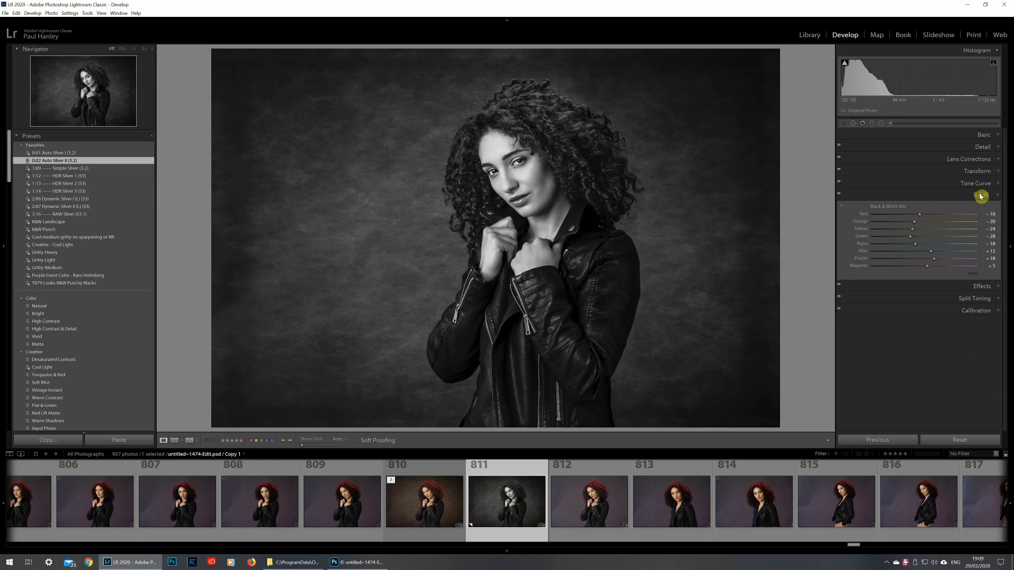
pyautogui.click(842, 207)
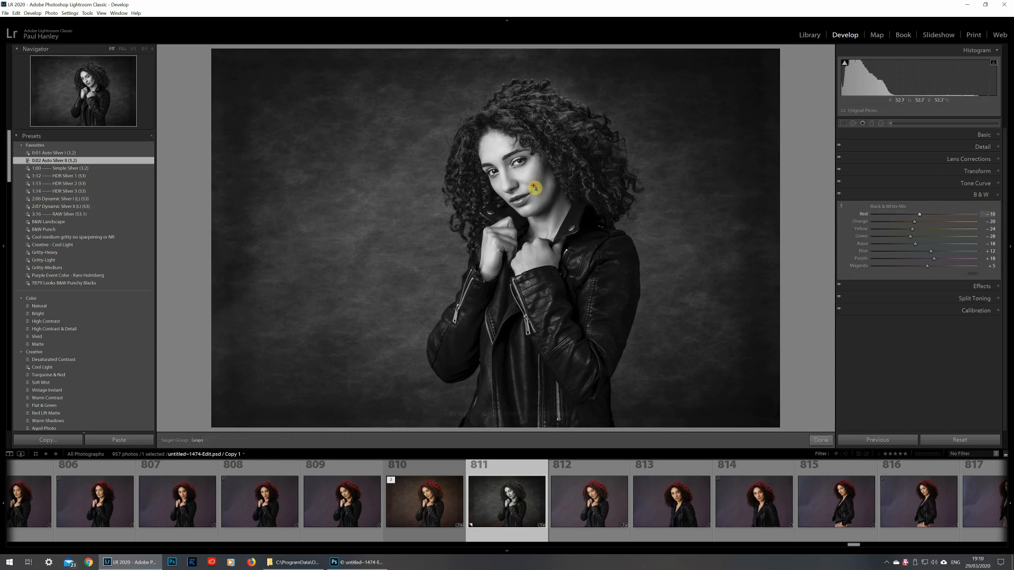
pyautogui.press('Up')
pyautogui.press('Up')
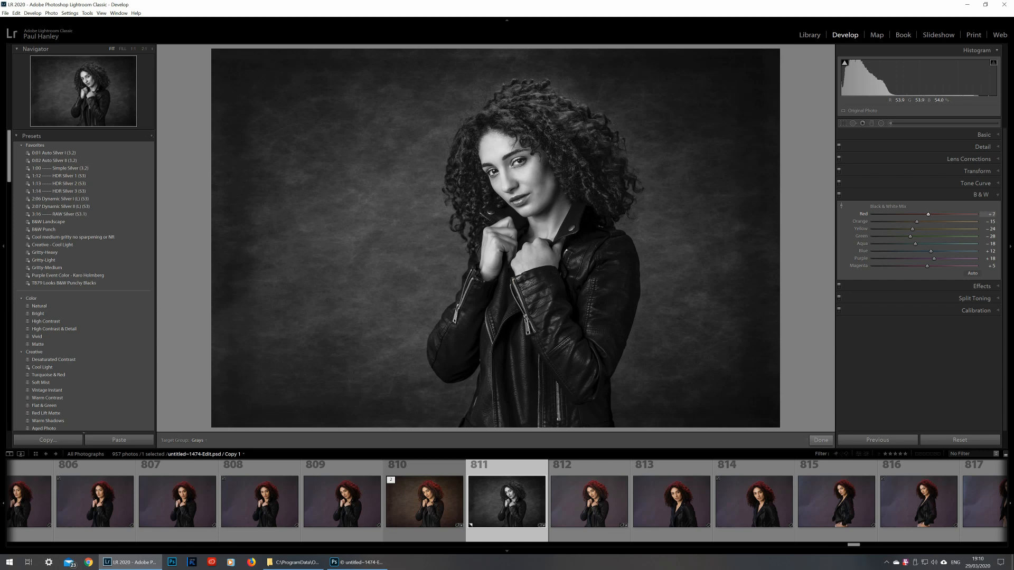
pyautogui.press('Up')
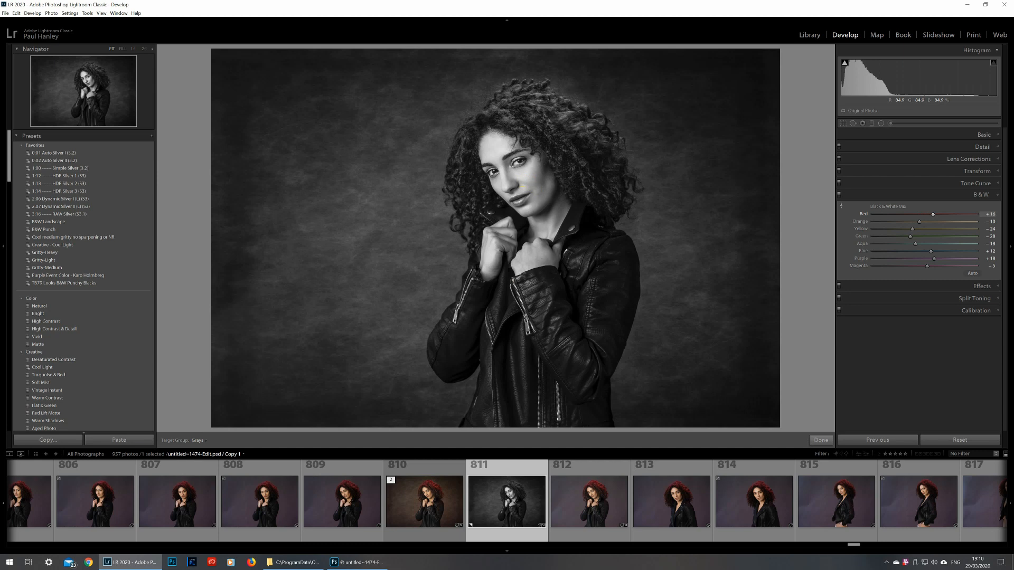
pyautogui.moveTo(522, 186)
pyautogui.mouseDown()
pyautogui.moveTo(523, 177)
pyautogui.moveTo(534, 193)
pyautogui.moveTo(522, 186)
pyautogui.mouseUp()
pyautogui.moveTo(934, 217); pyautogui.dragTo(933, 221)
pyautogui.click(823, 440)
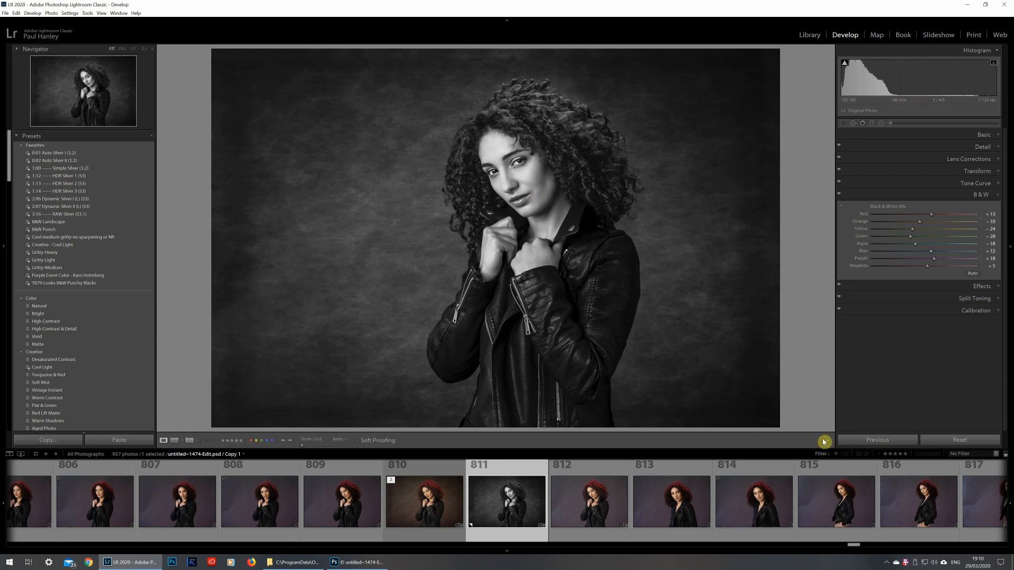
# Step: Compare the colour portrait with its black and white virtual copy
pyautogui.click(428, 507)
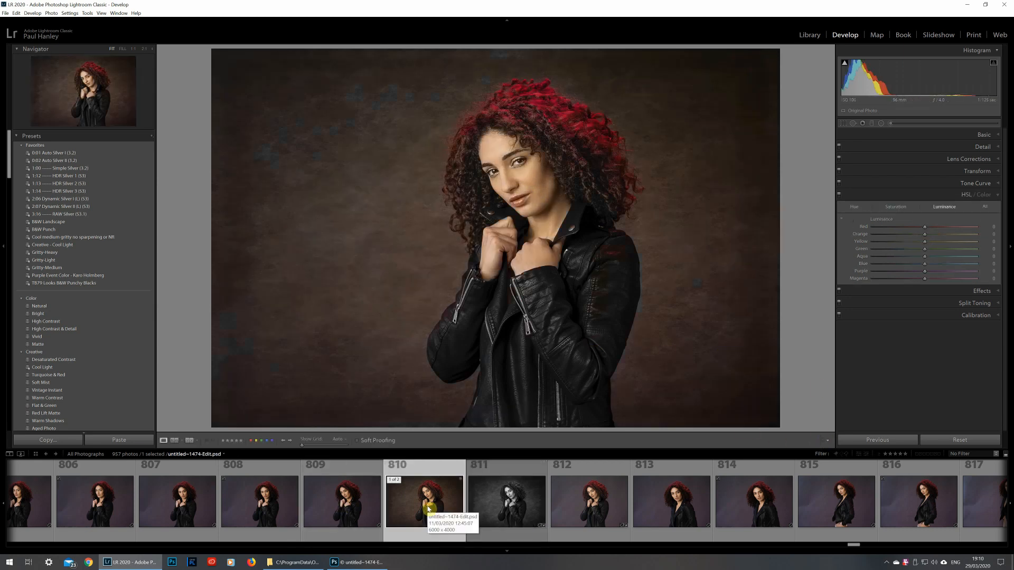
pyautogui.click(516, 504)
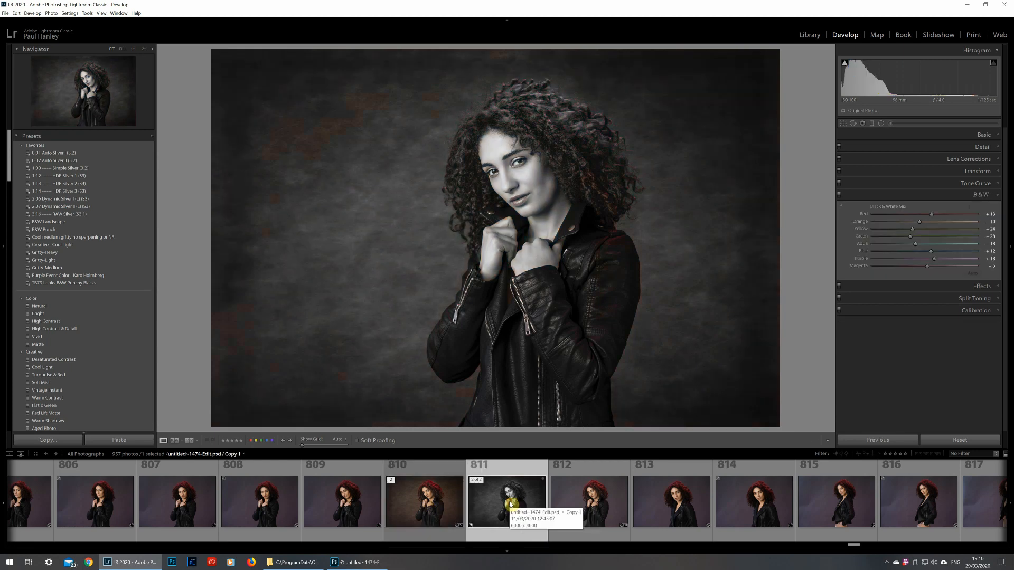